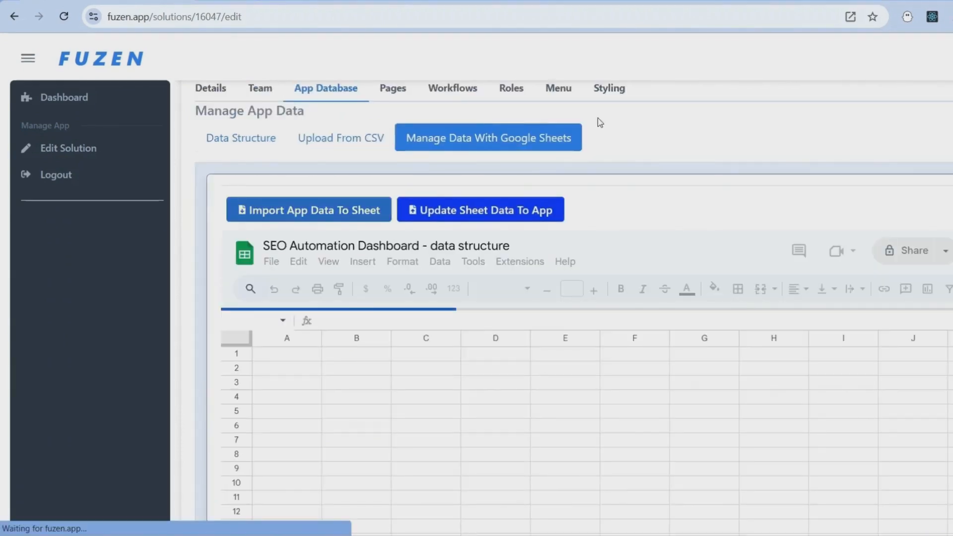
Step: Rename the Sheet1 tab of the embedded Google Sheet as Posts
scroll(597, 118, "down", 3)
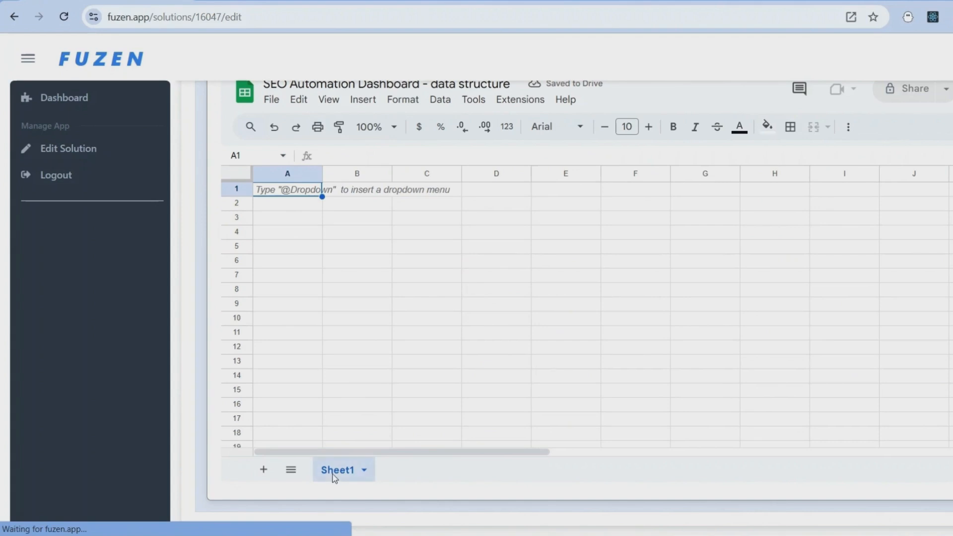
double_click(334, 471)
type("Posts")
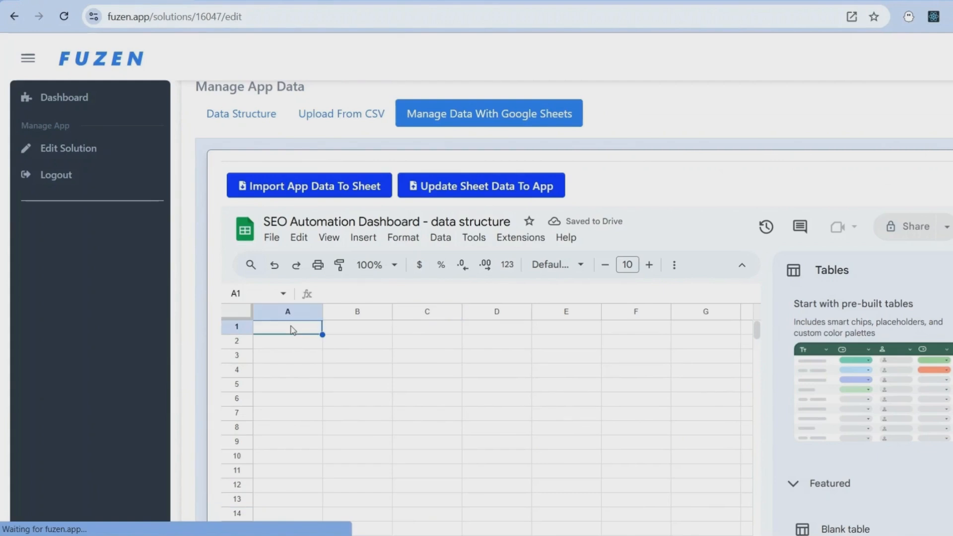
Step: Enter the column headers Title, Keywords, Insights and Description in A1 through D1 of the Posts sheet
type("Title")
key("Tab")
type("Keywords")
key("Tab")
type("Insights")
key("Tab")
type("Description")
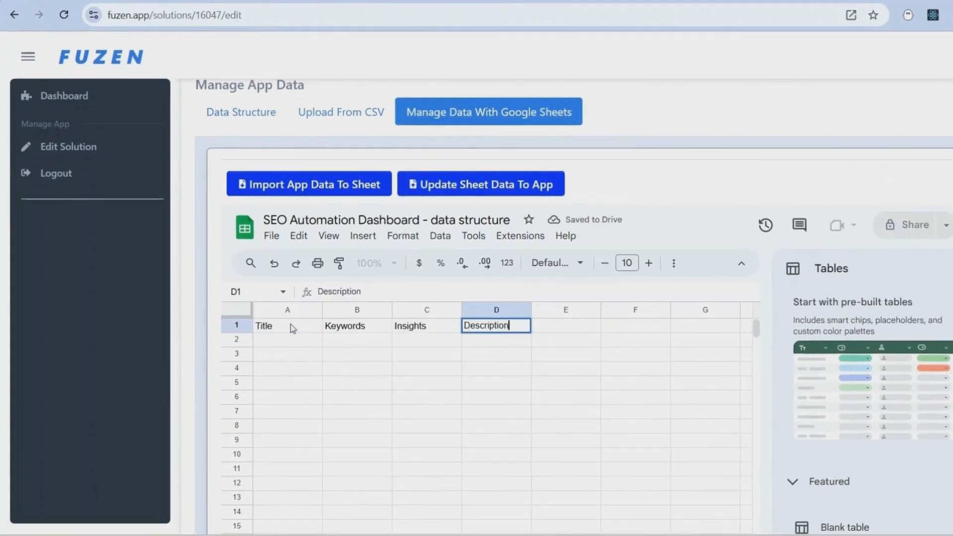
Step: Continue the header row from E1 with Author ID, Status, Start Date, Draft Created On and Published On
key("Tab")
type("Author ID")
key("Tab")
type("Status")
key("Tab")
type("Start Date")
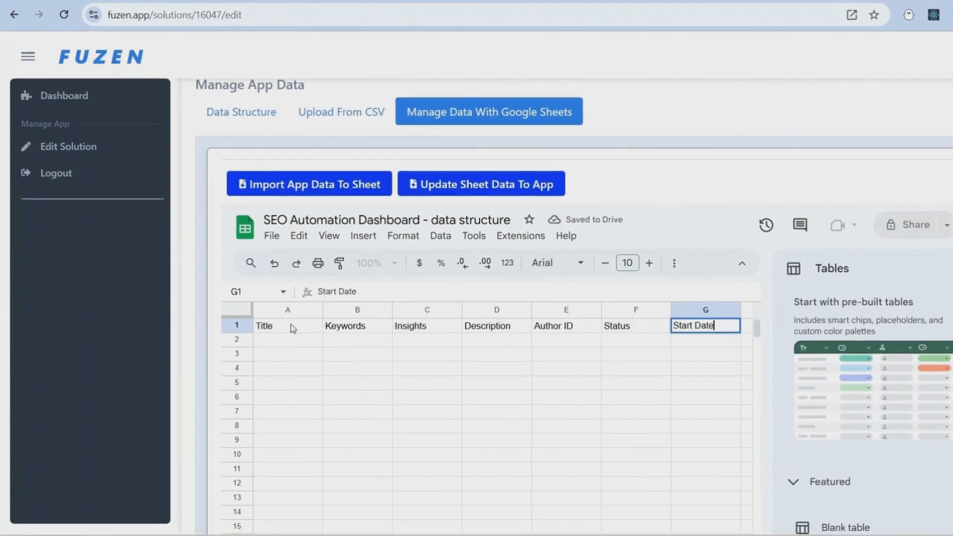
key("Tab")
type("Draft Created On")
key("Return")
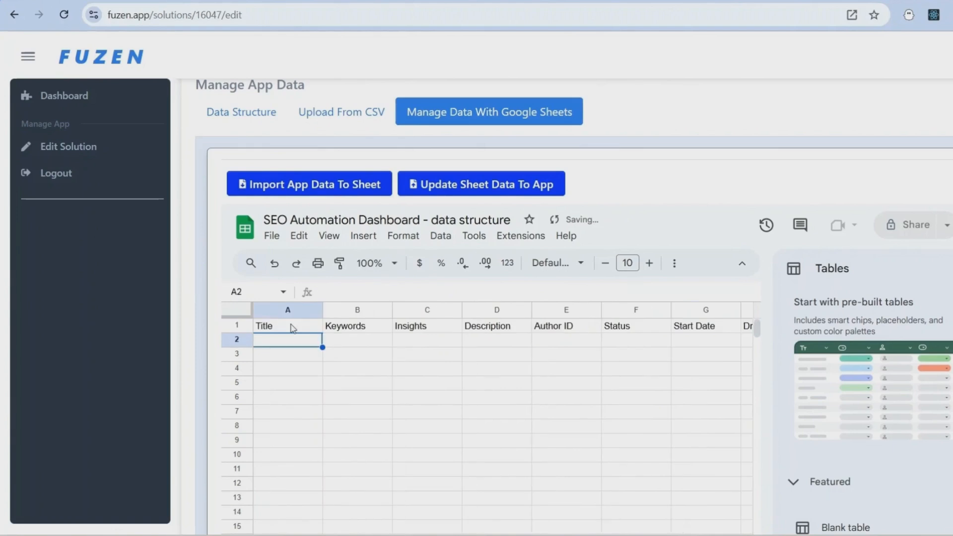
Step: Insert a column before Author ID and give it the header "Create With AI?"
left_click(580, 308)
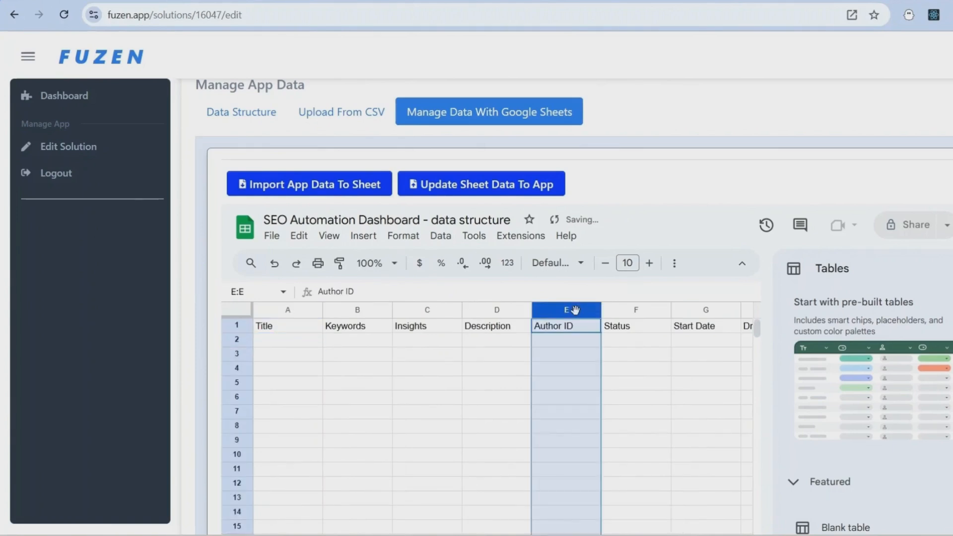
right_click(577, 310)
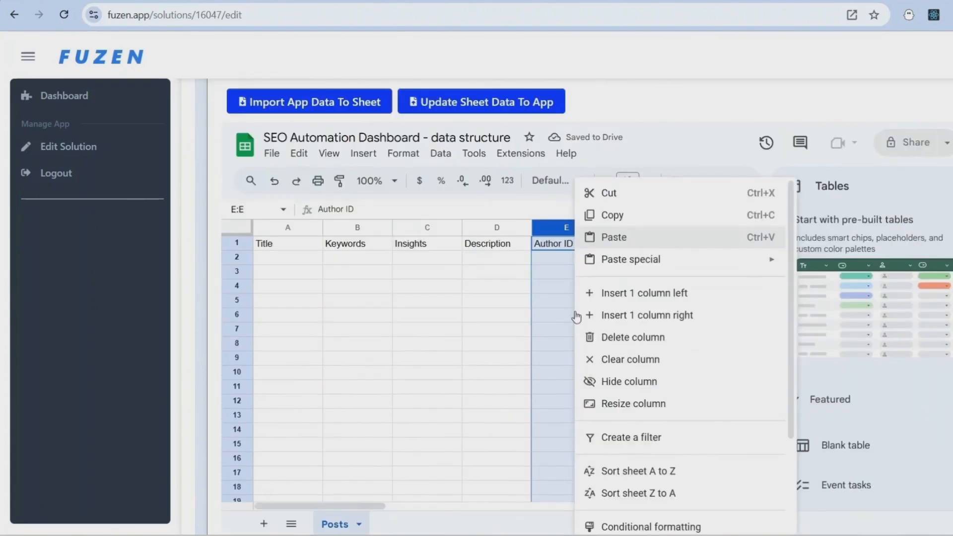
left_click(625, 293)
type("Create With AI")
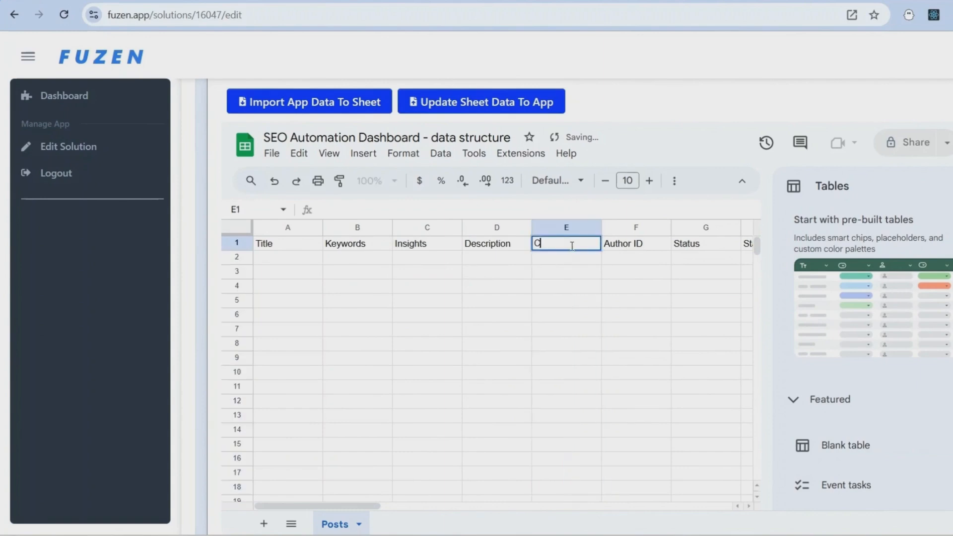
key("Return")
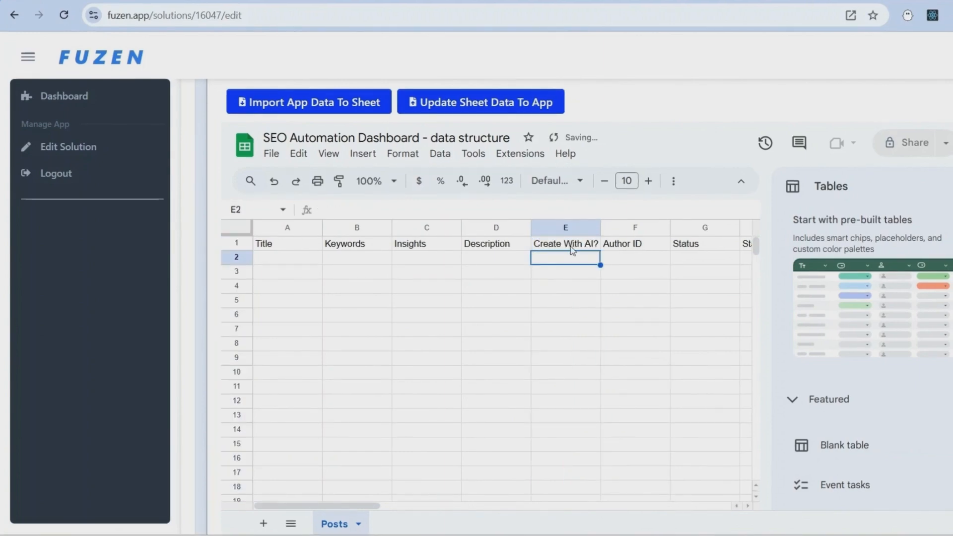
key("Left")
key("Left")
key("Left")
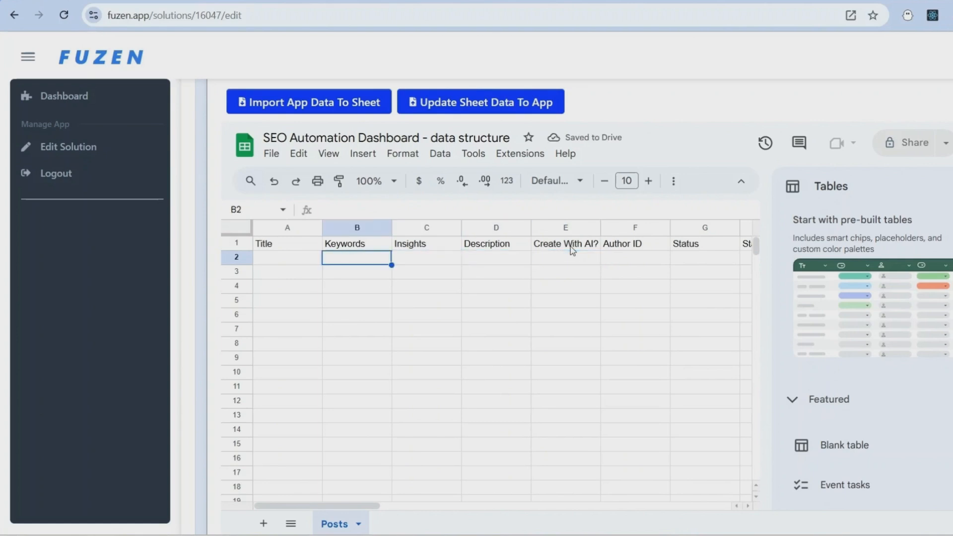
Step: Update the app database with the sheet data, accept the overwrite, and review the fields of the Posts collection
left_click(495, 114)
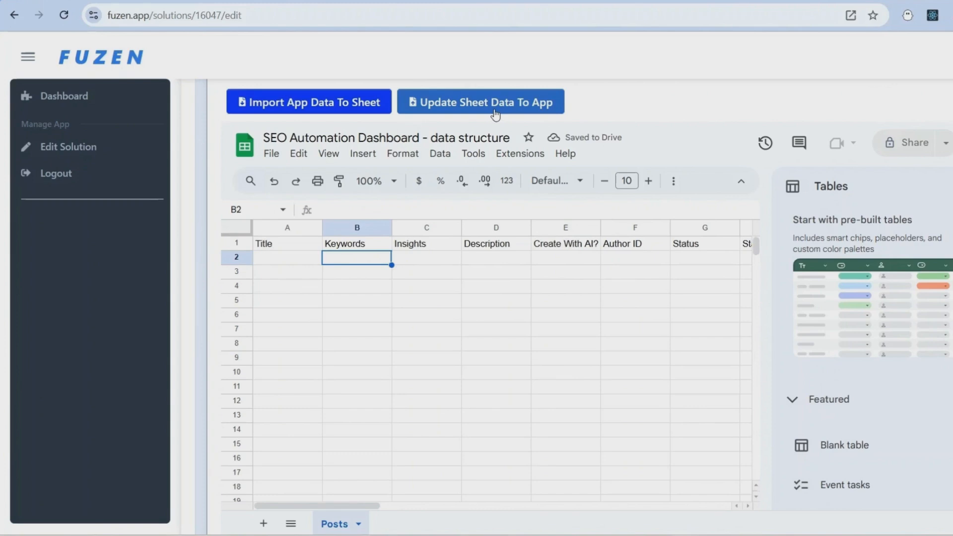
left_click(494, 113)
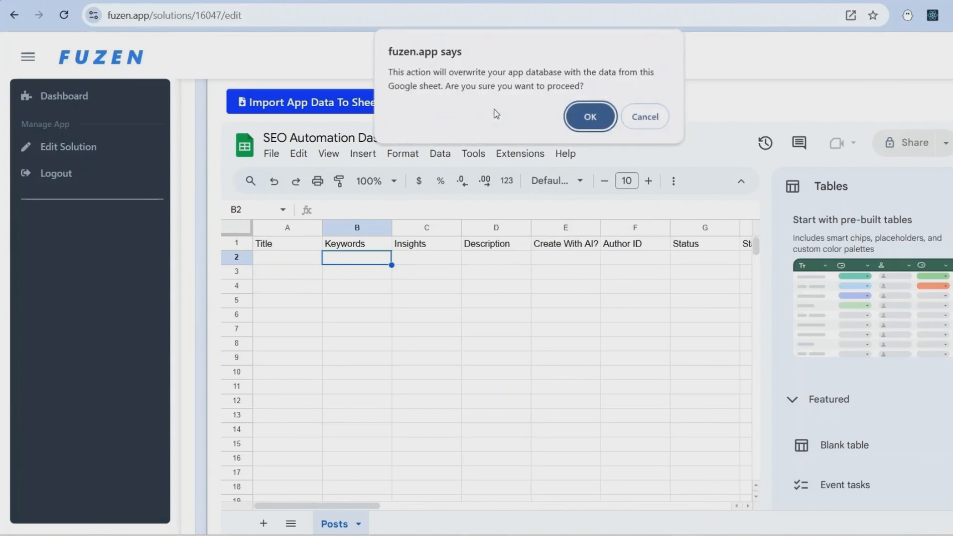
left_click(588, 117)
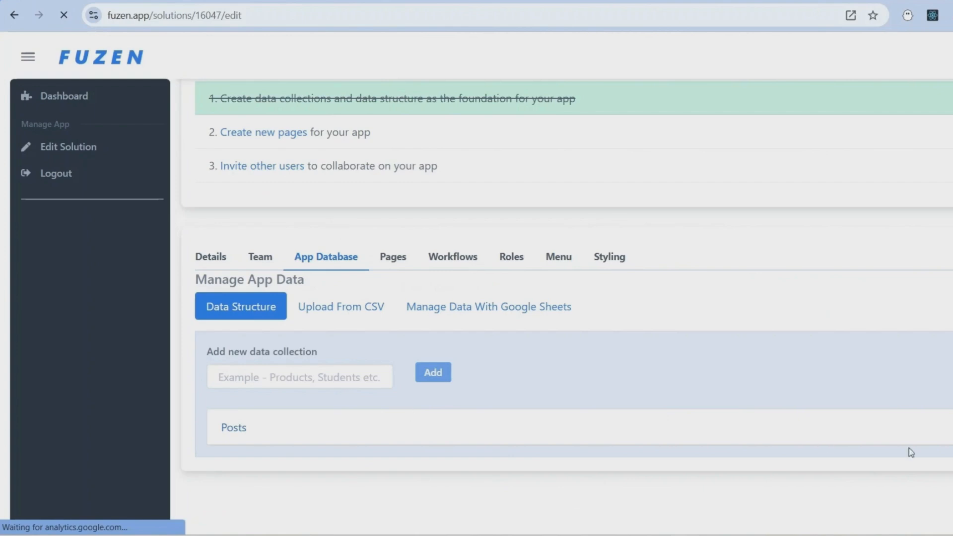
scroll(662, 266, "down", 10)
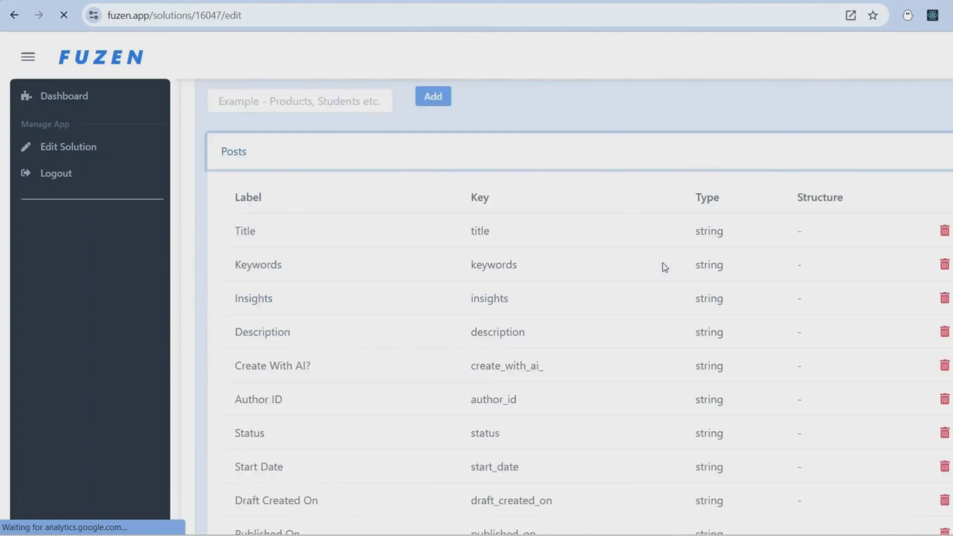
scroll(664, 267, "up", 3)
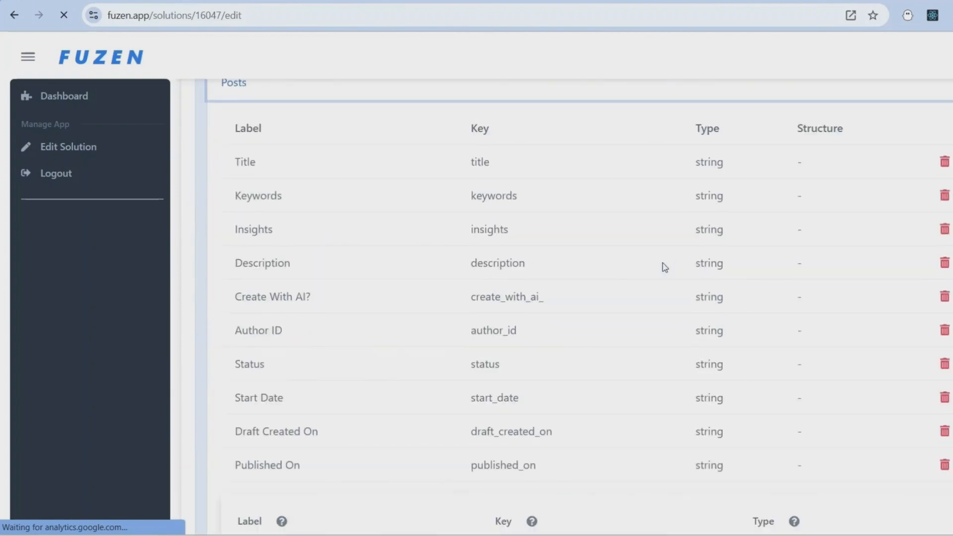
scroll(663, 267, "up", 6)
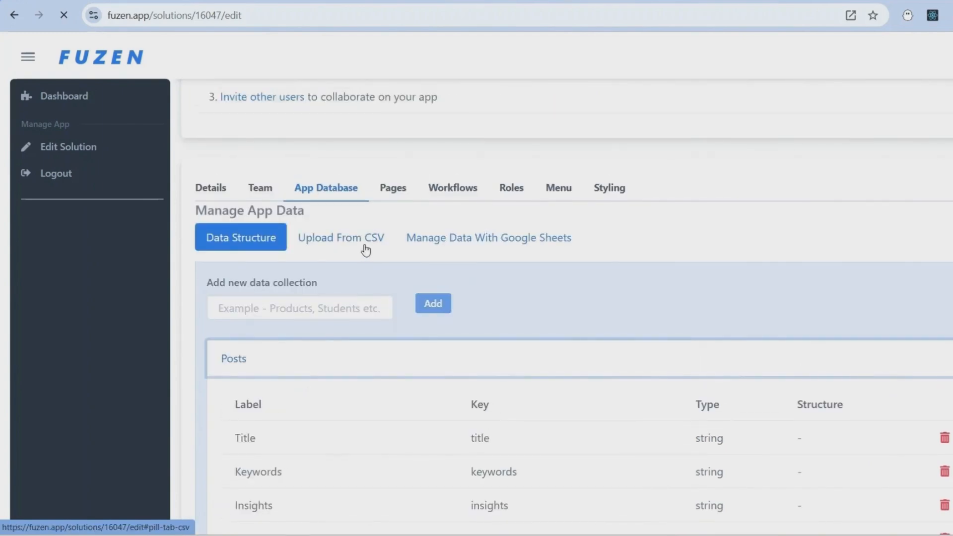
Step: Add a new app page named Post Details that is not displayed in the menu
left_click(413, 195)
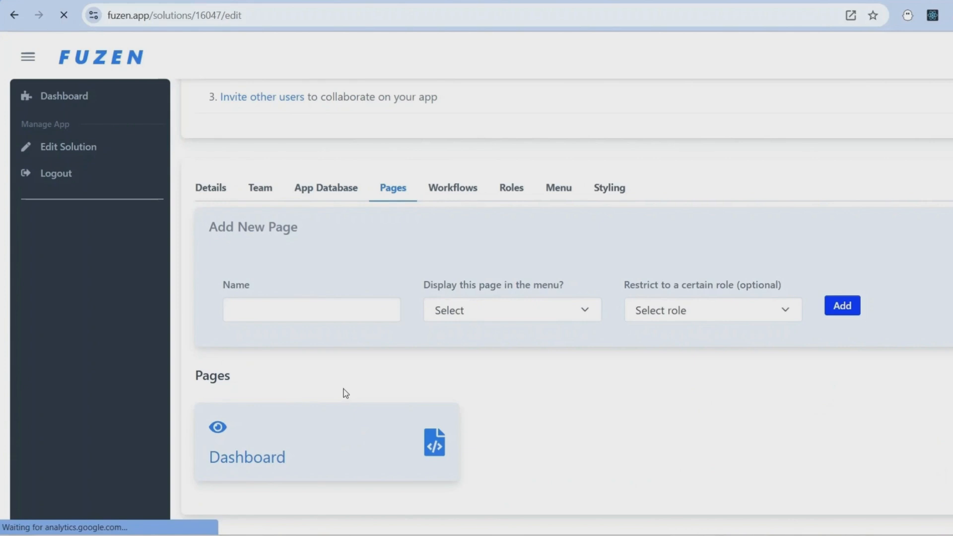
left_click(335, 304)
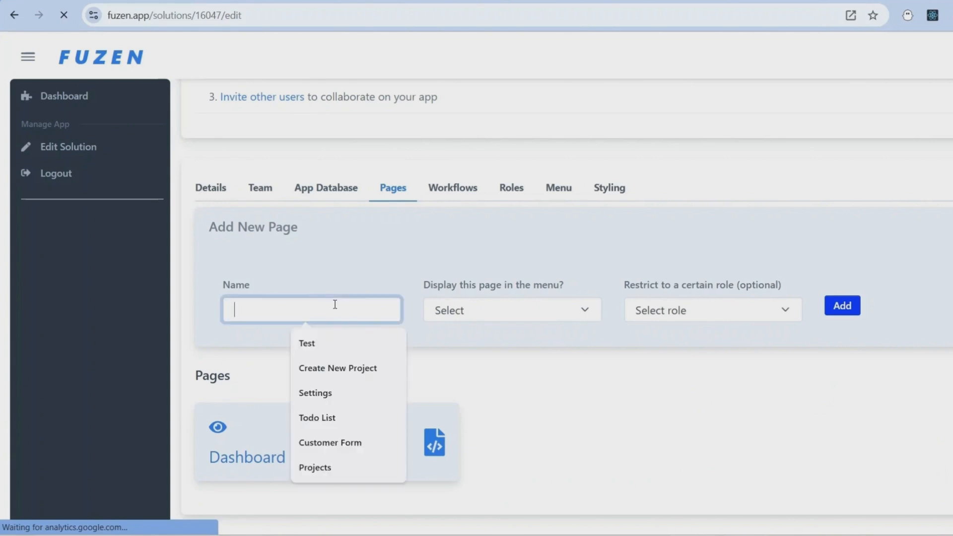
type("Post Details")
left_click(321, 354)
left_click(494, 322)
left_click(472, 384)
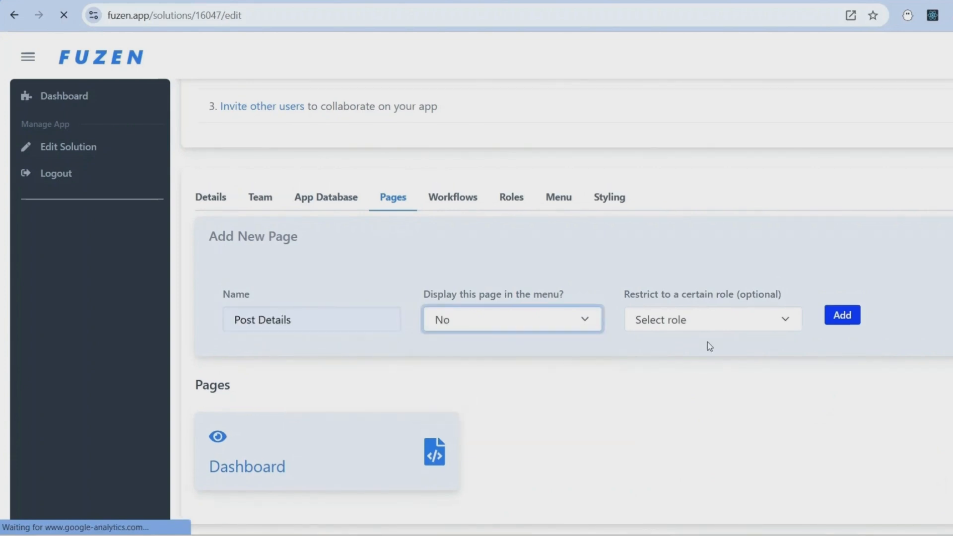
left_click(847, 316)
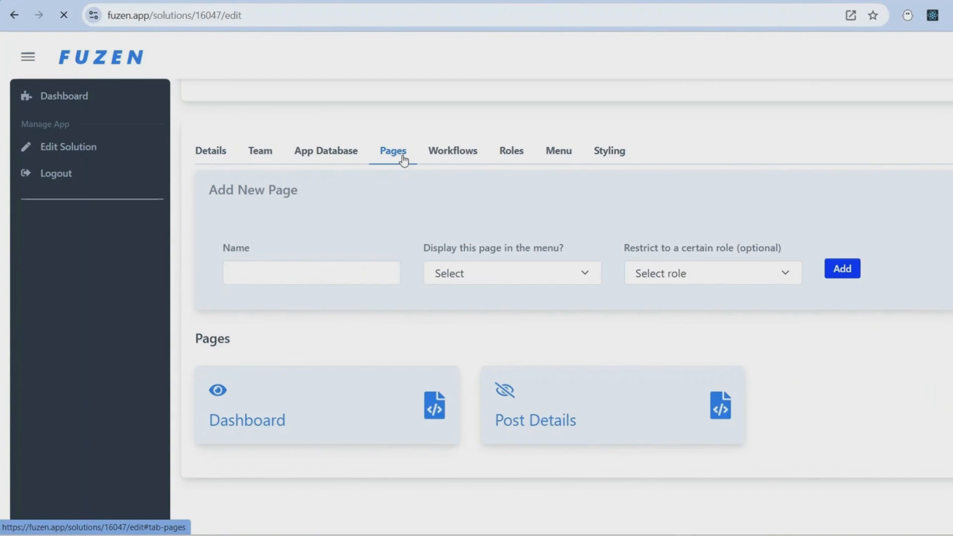
Step: Open the Dashboard page in the no-code builder and add a Card block from the HTML Structure type
left_click(298, 413)
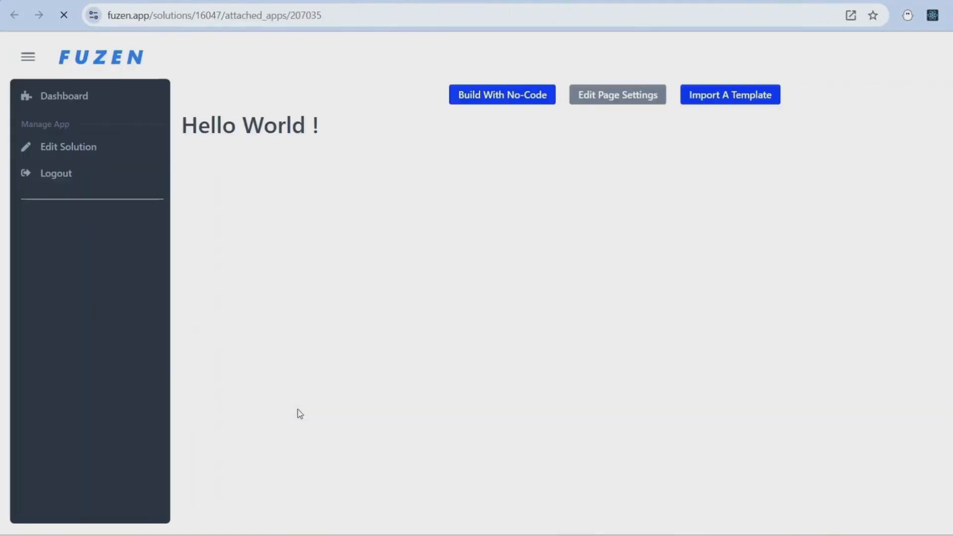
left_click(465, 101)
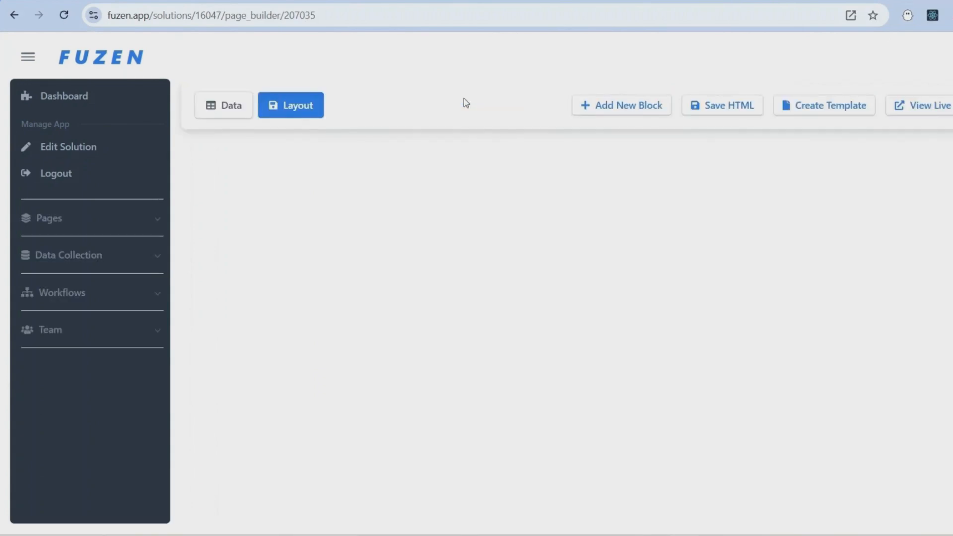
left_click(629, 112)
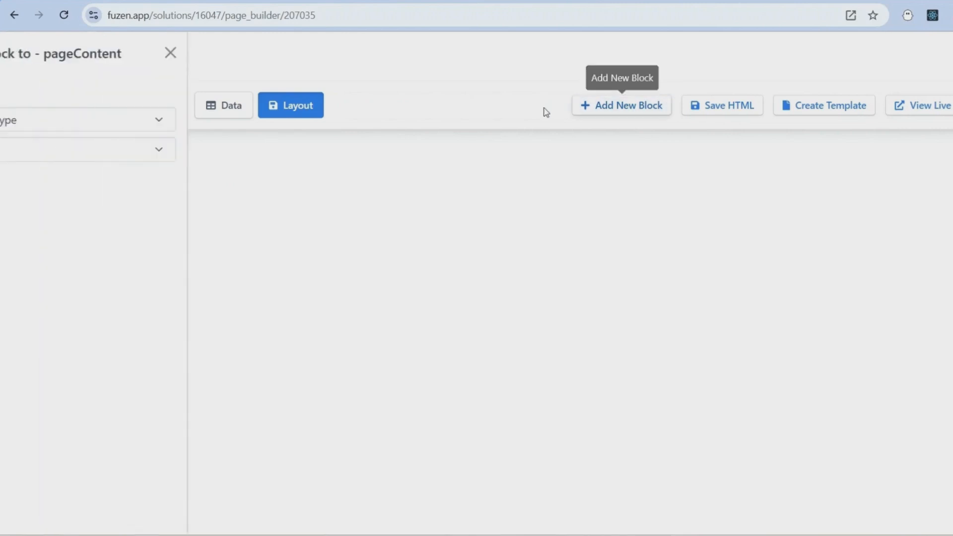
left_click(138, 124)
left_click(43, 183)
left_click(74, 153)
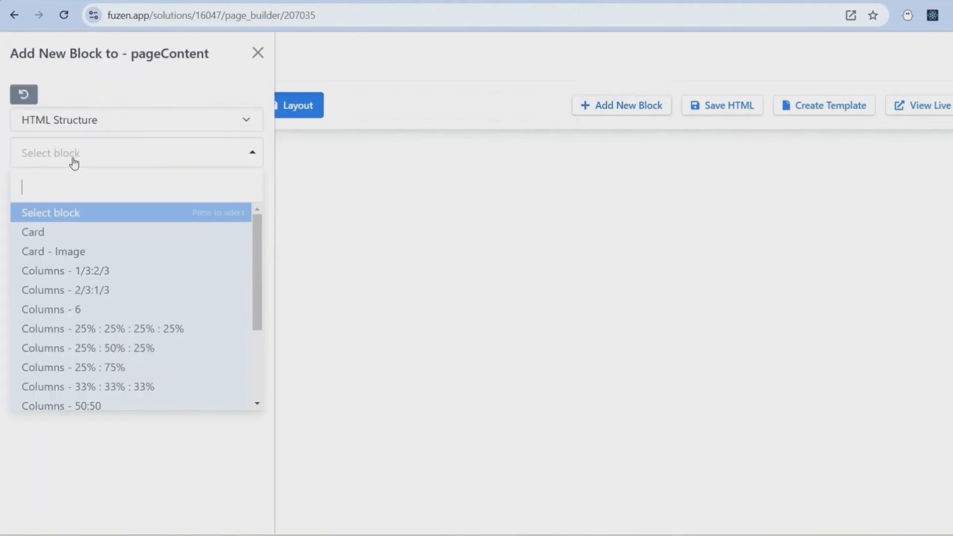
left_click(52, 232)
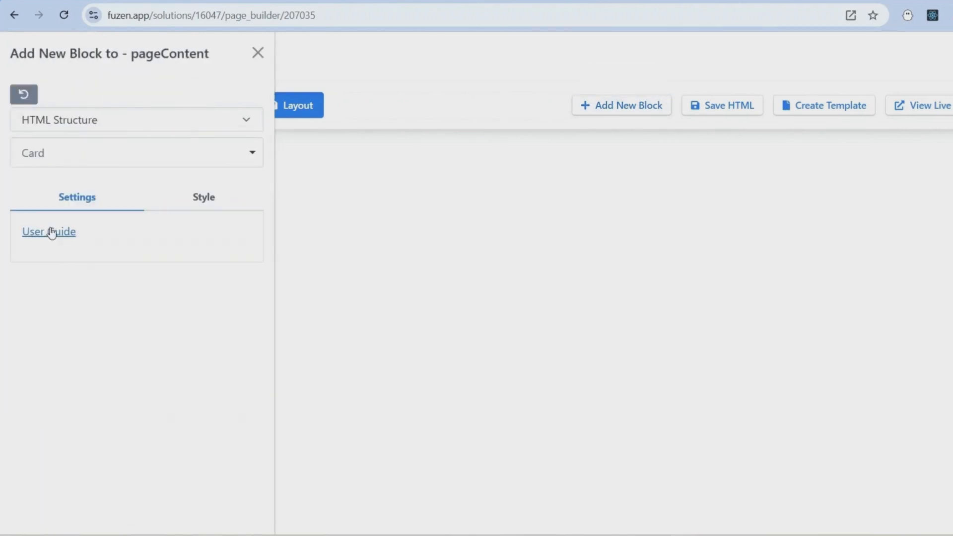
left_click(55, 276)
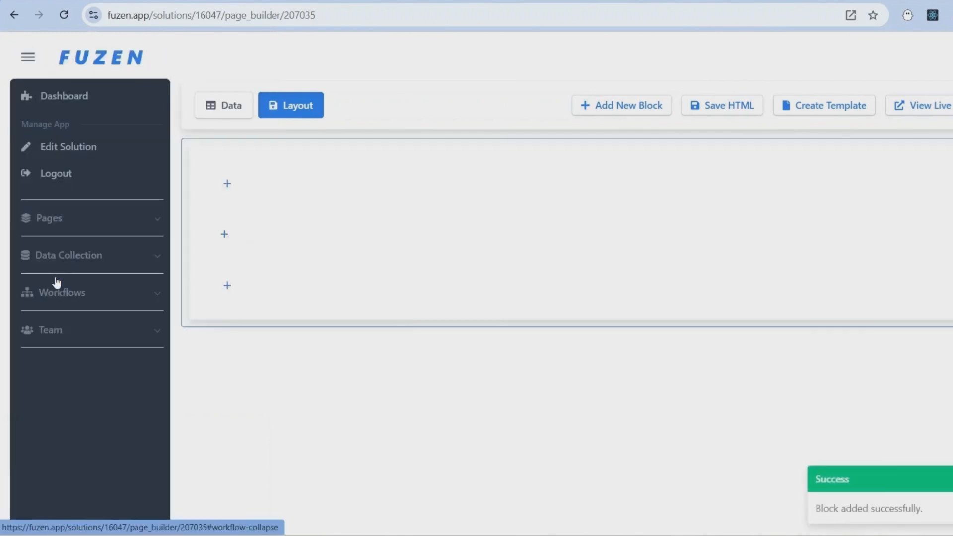
Step: Add a Header UI element with the heading text "Manage Posts" to the card's header
left_click(224, 233)
left_click(99, 119)
left_click(58, 201)
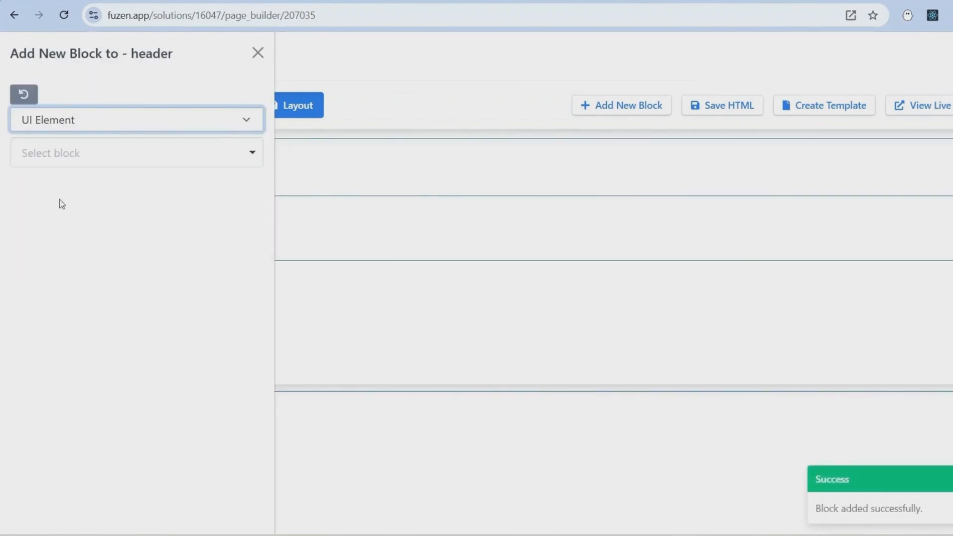
left_click(85, 165)
type("Head")
left_click(43, 212)
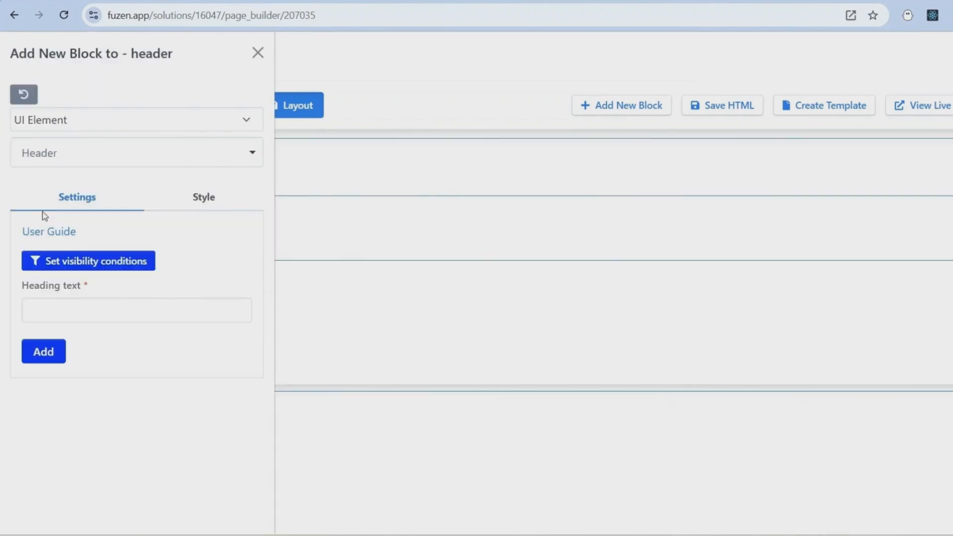
left_click(66, 306)
type("Manage Posts")
left_click(37, 355)
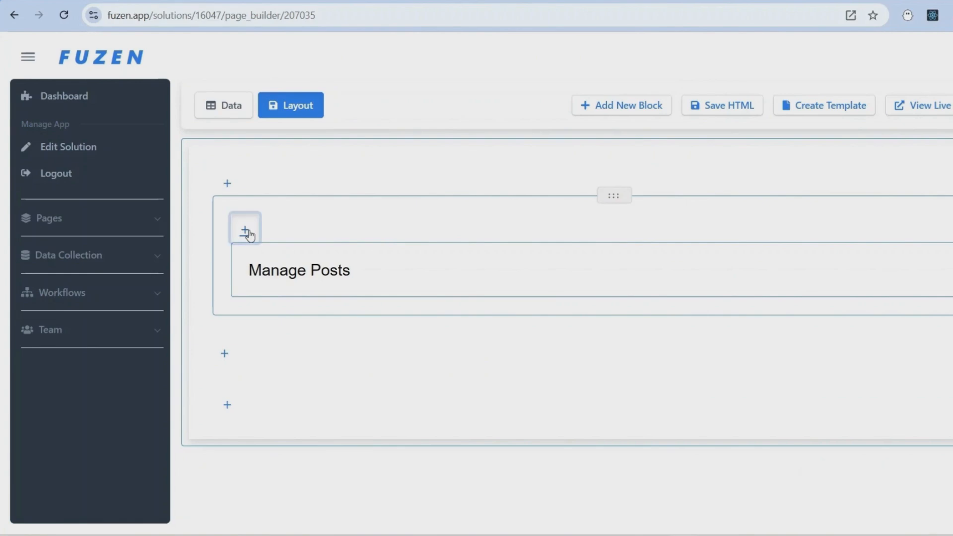
Step: Add a Button - Icon UI element to the card's header with the Plus square icon and the type Open a popup
left_click(245, 233)
left_click(134, 125)
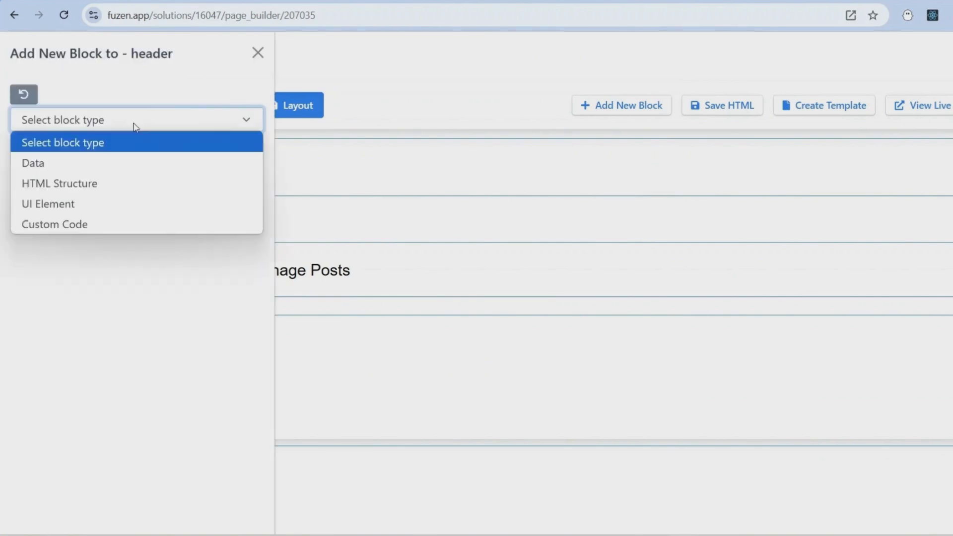
left_click(77, 208)
left_click(91, 156)
type("Button")
left_click(55, 232)
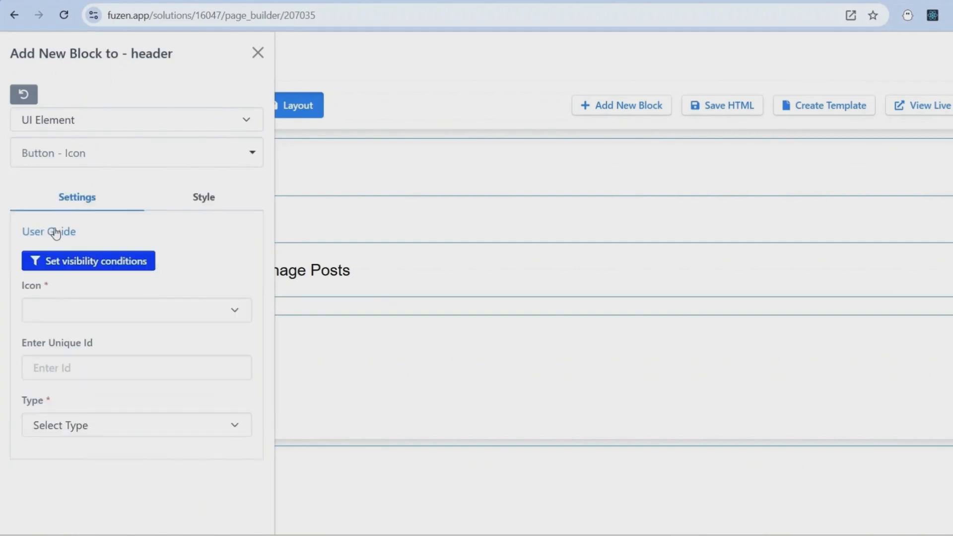
left_click(224, 314)
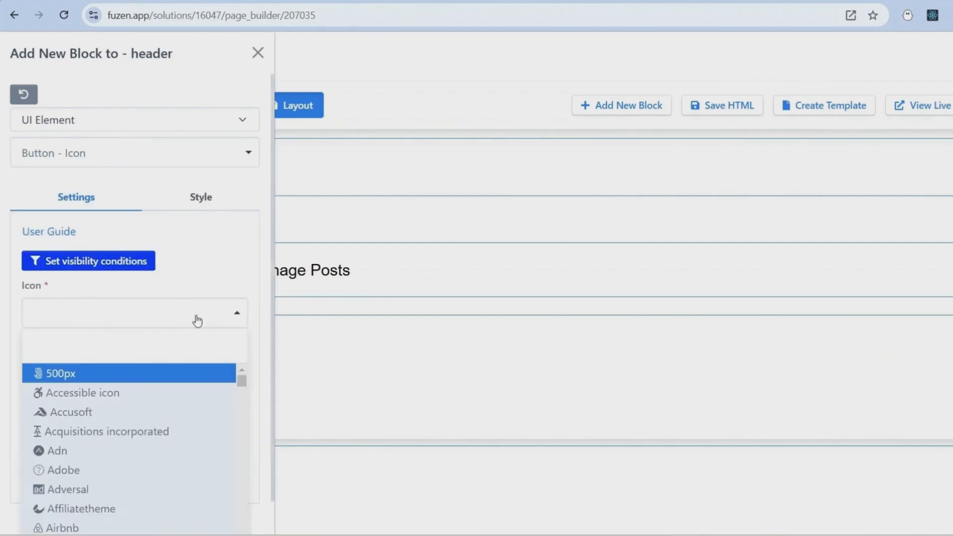
type("plus")
left_click(94, 432)
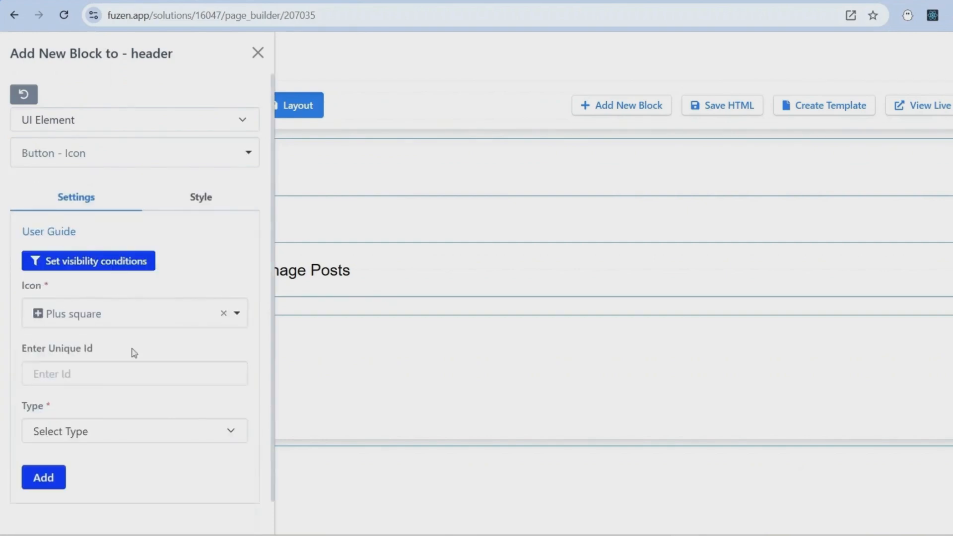
left_click(115, 436)
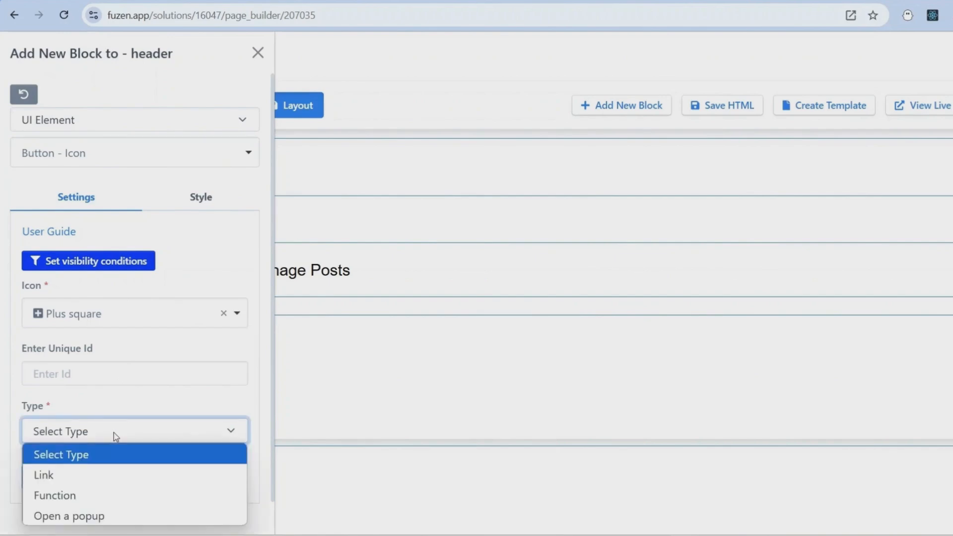
left_click(92, 515)
scroll(96, 395, "down", 1)
left_click(46, 495)
Step: Start a new Pop-up block from the HTML Structure type in the page content
left_click(633, 115)
left_click(87, 120)
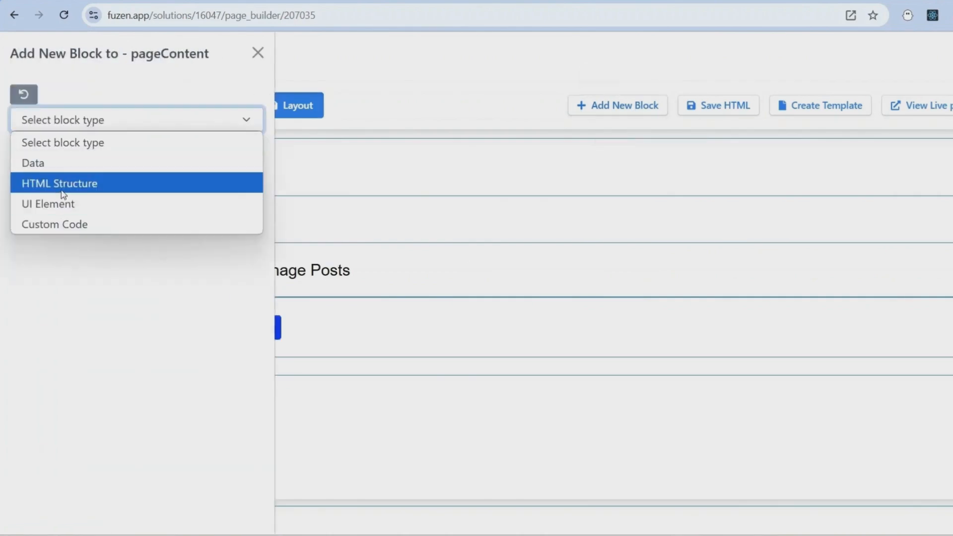
left_click(61, 185)
left_click(63, 157)
type("pop")
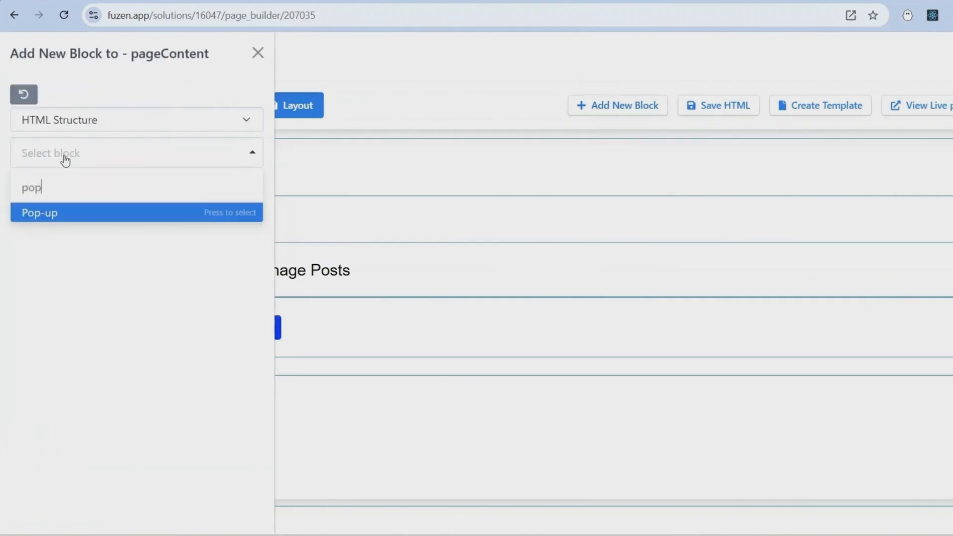
key("Return")
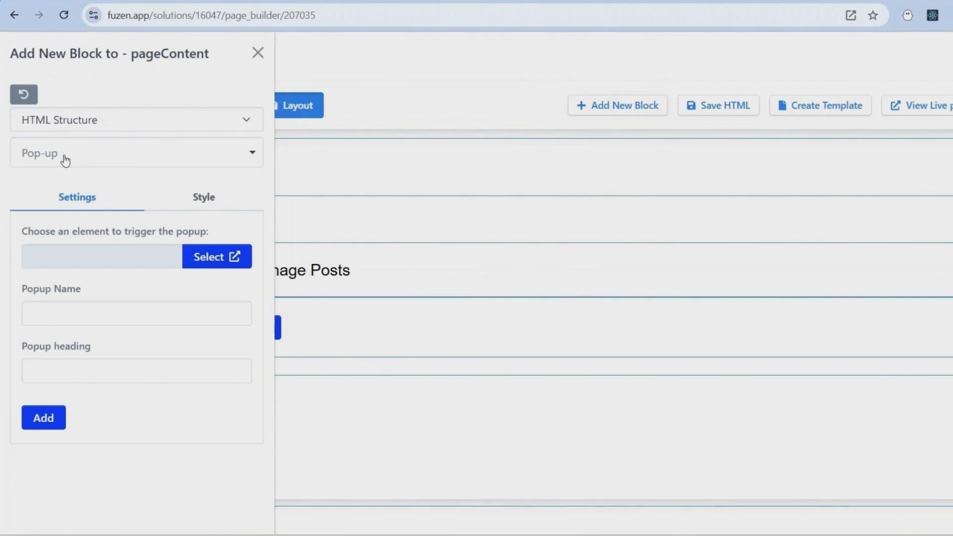
Step: Choose the plus icon BUTTON element in the card's header as the trigger for the pop-up
left_click(200, 257)
left_click(55, 97)
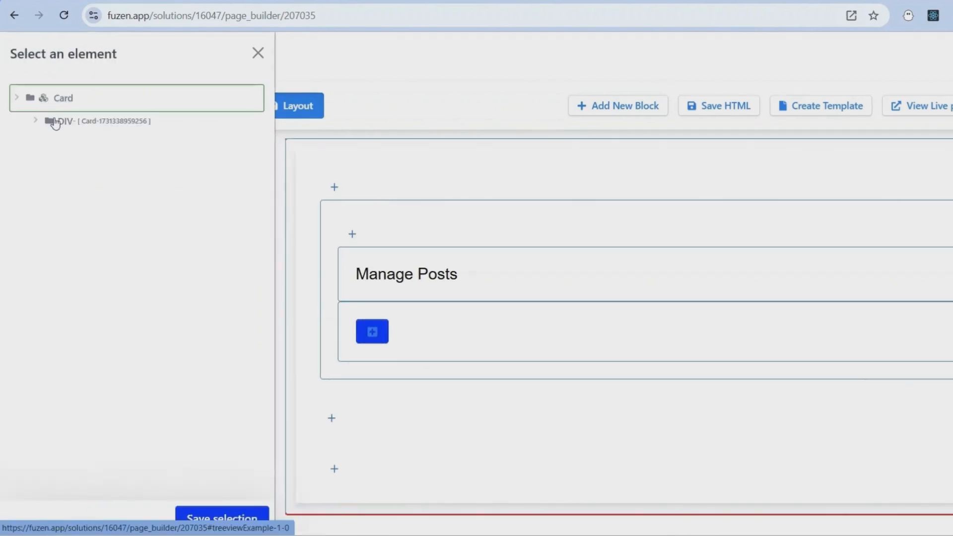
left_click(55, 121)
left_click(96, 140)
left_click(100, 179)
left_click(130, 192)
left_click(149, 214)
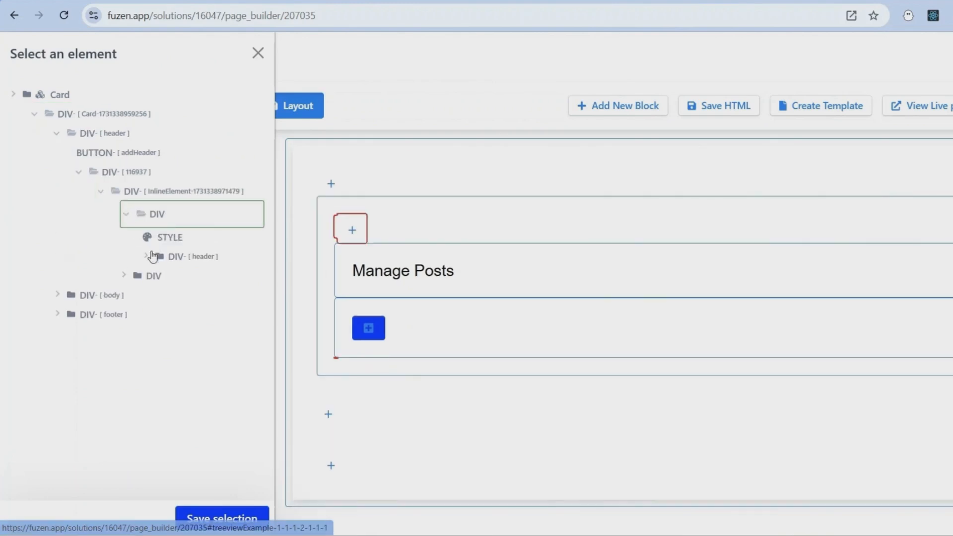
left_click(155, 258)
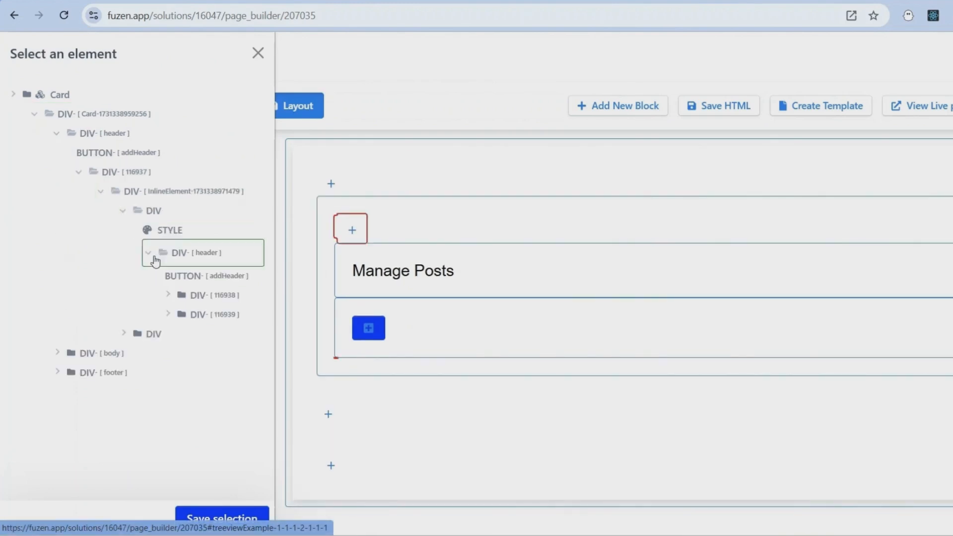
left_click(173, 312)
left_click(197, 346)
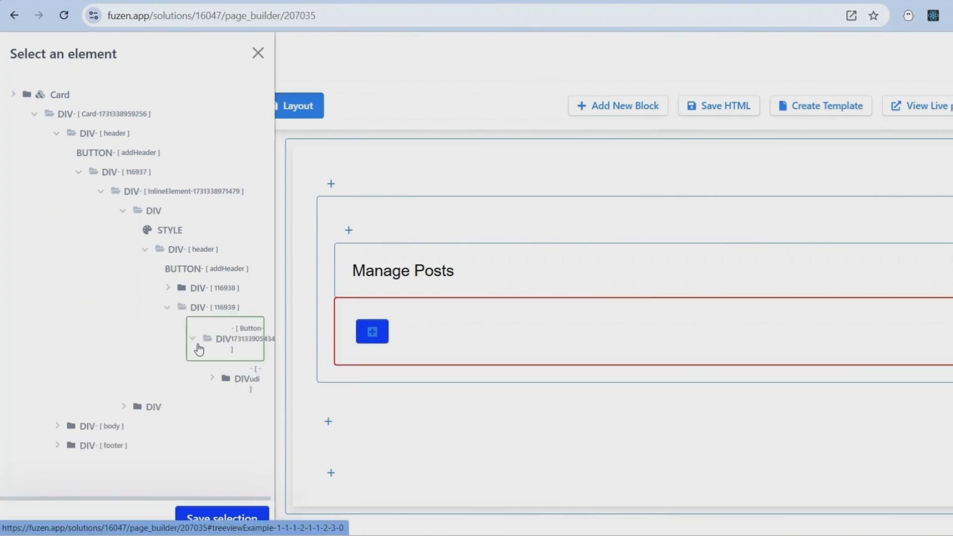
left_click(238, 372)
left_click(245, 418)
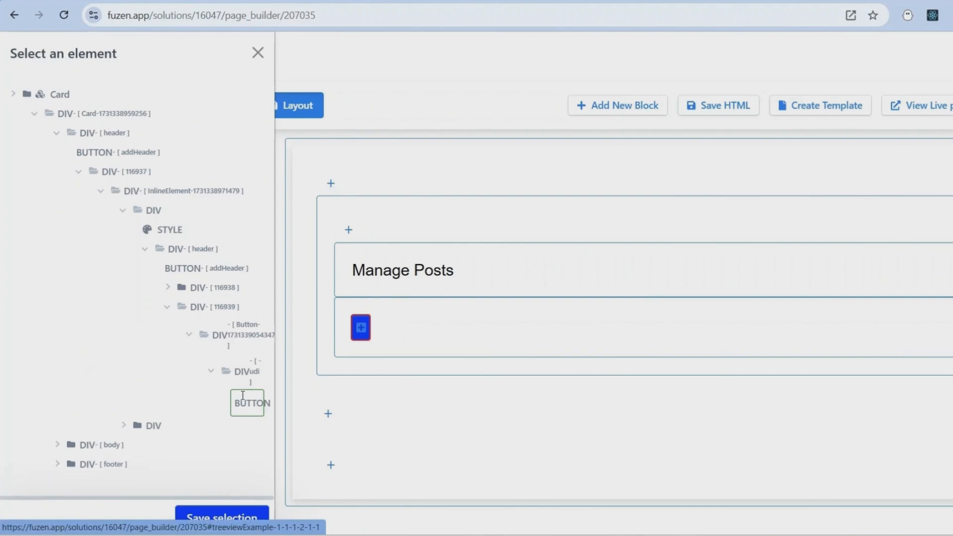
left_click(180, 517)
Step: Name the pop-up createPostPopup, give it the heading Create New Post, and add it to the page
left_click(88, 316)
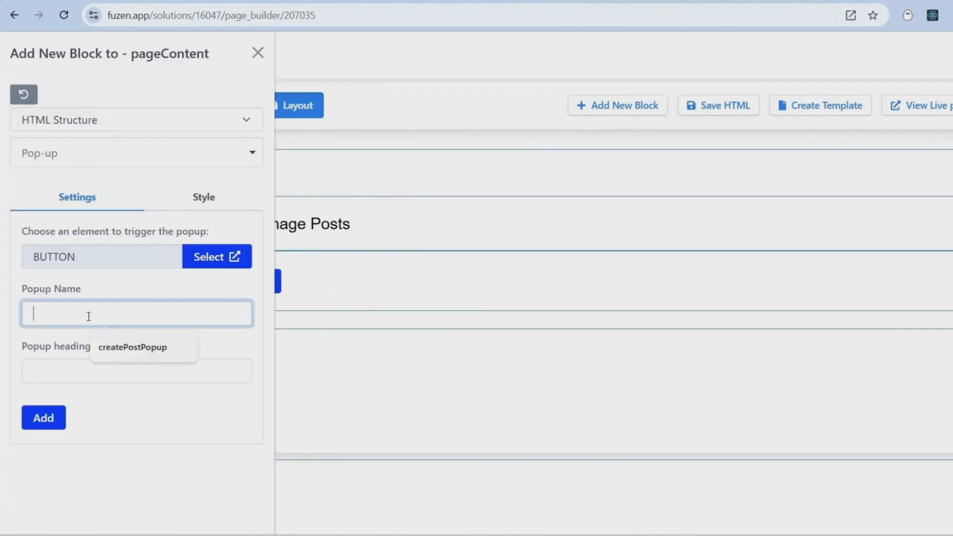
left_click(114, 338)
left_click(112, 376)
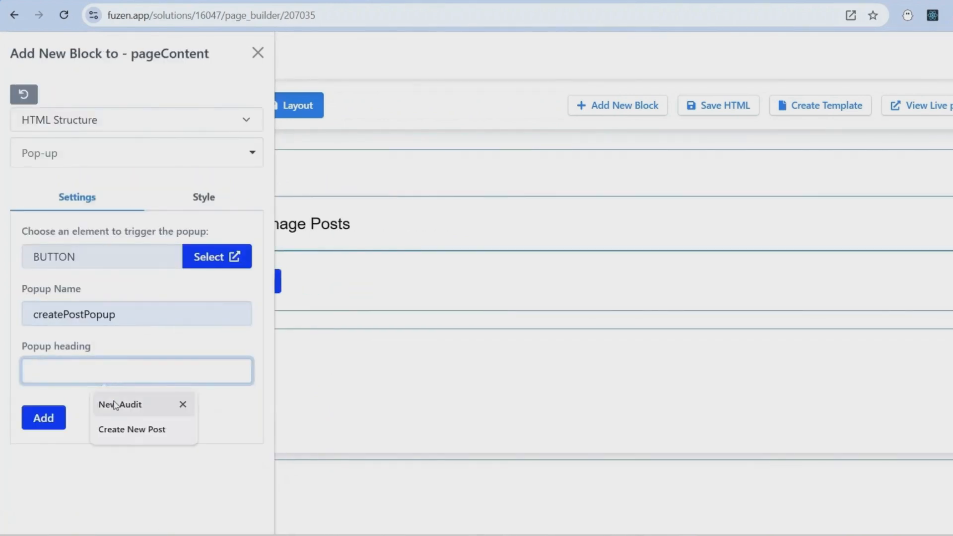
left_click(112, 427)
left_click(40, 429)
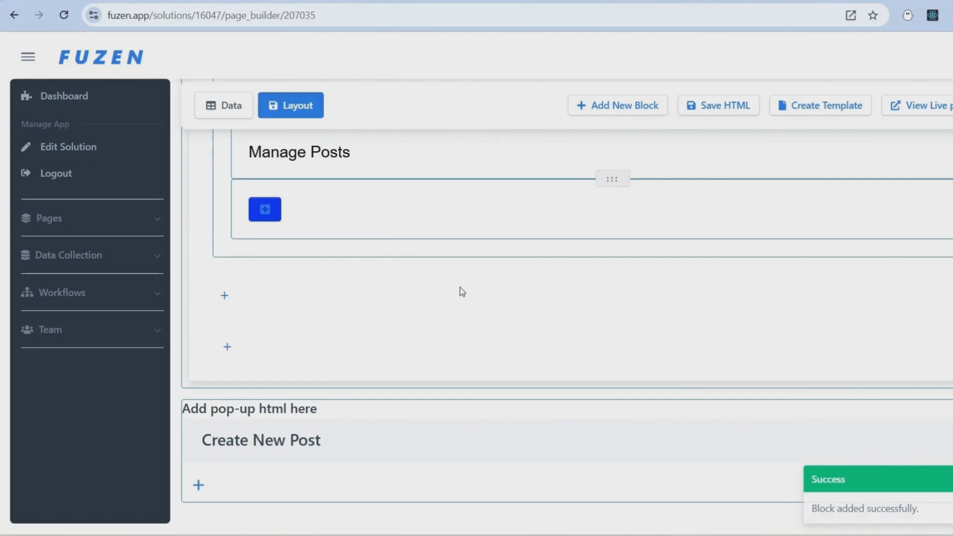
Step: Start a Flexi Form UI element inside the Create New Post pop-up, using the Posts data collection
scroll(462, 292, "down", 1)
left_click(196, 443)
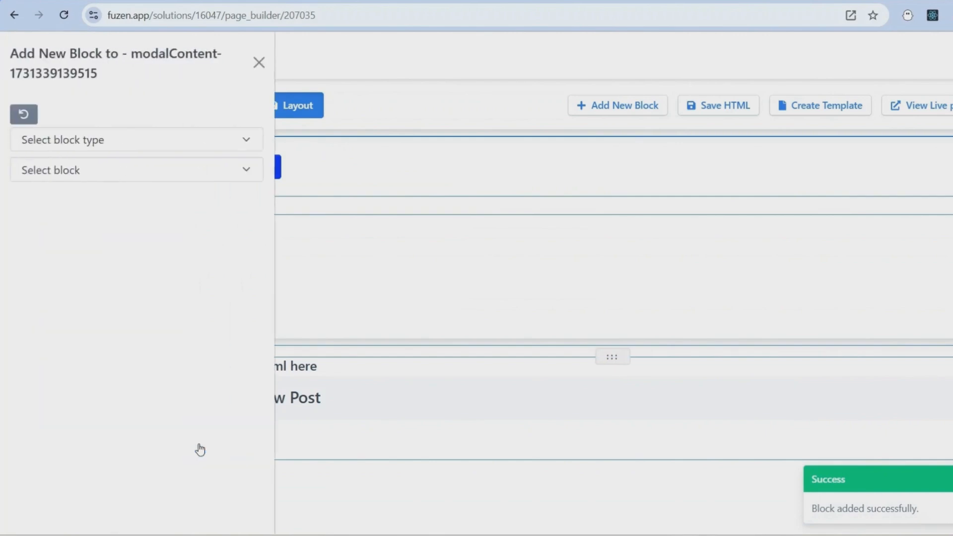
left_click(126, 142)
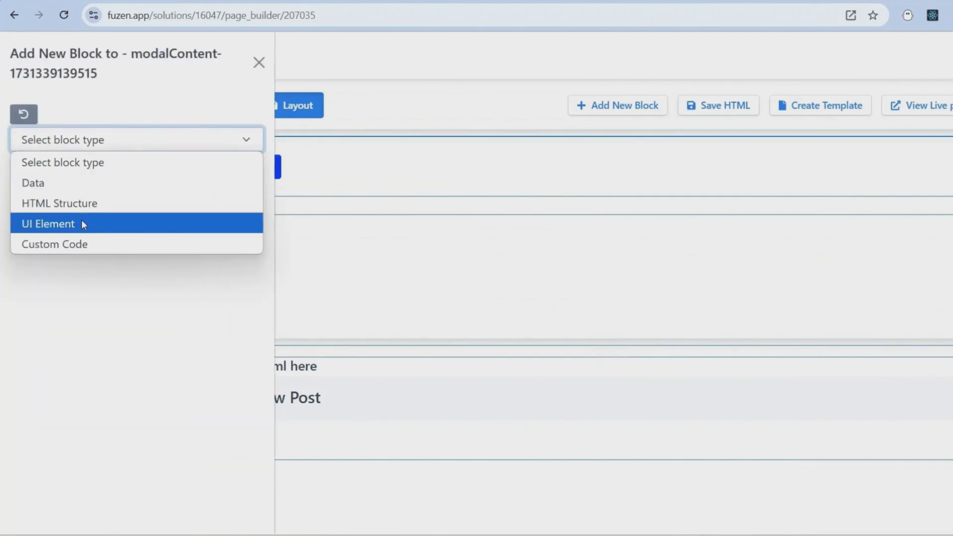
left_click(82, 222)
left_click(95, 178)
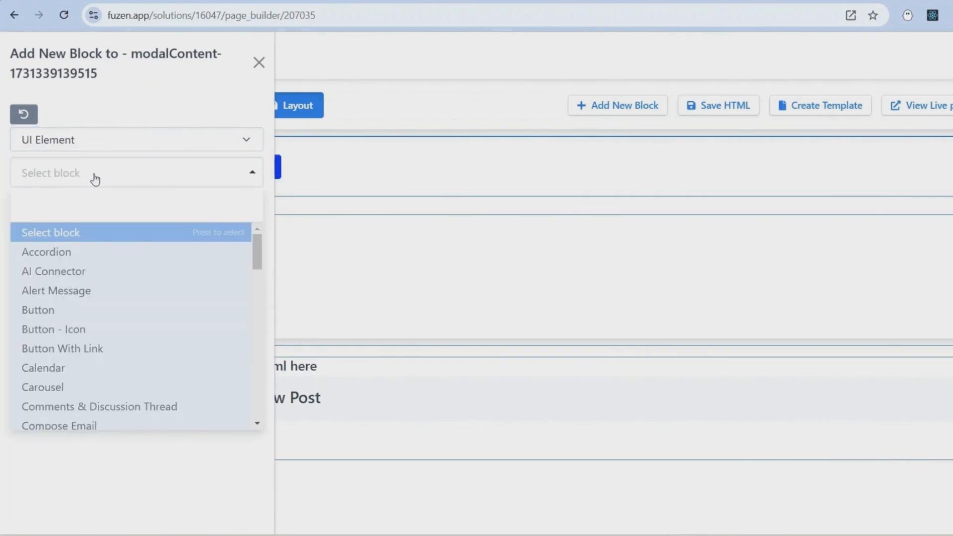
type("form")
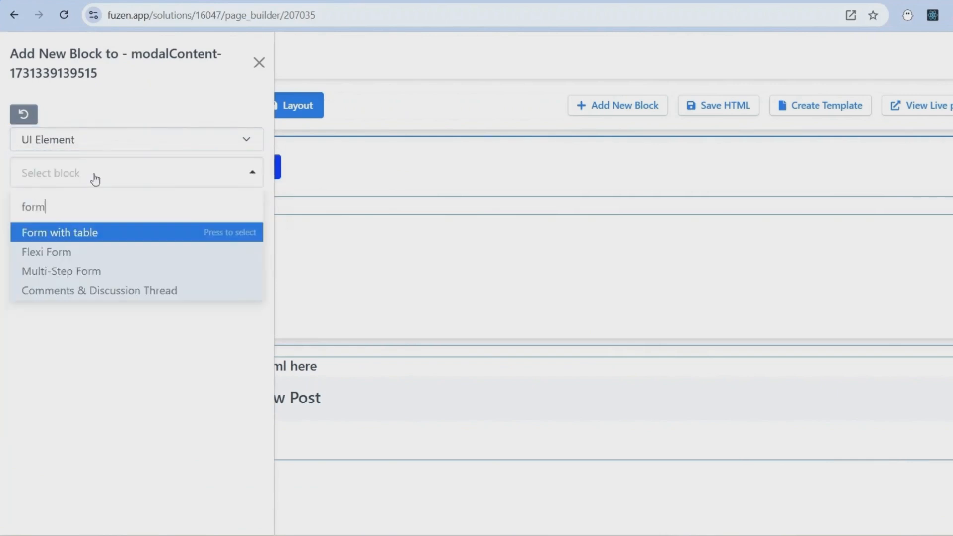
left_click(69, 253)
left_click(106, 304)
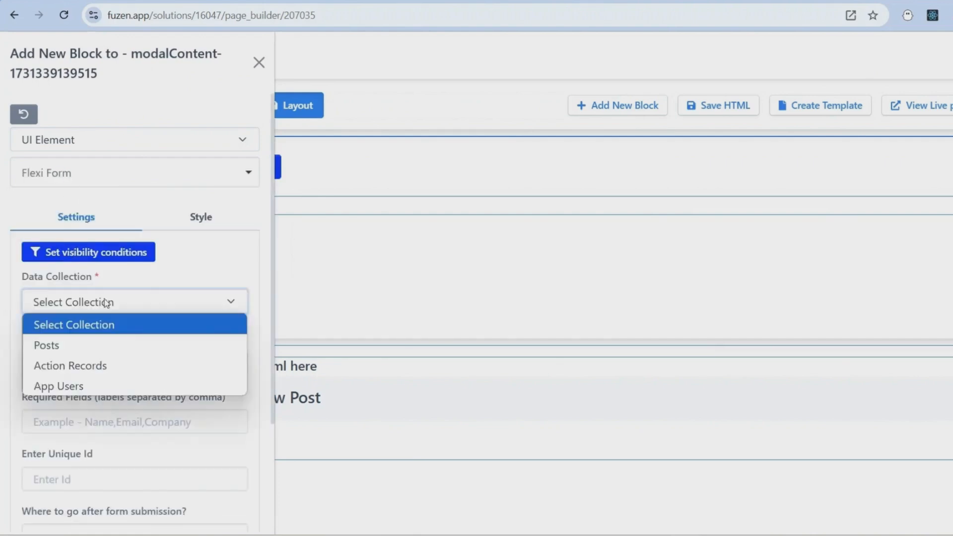
left_click(97, 345)
Step: Include Title, Keywords, Insights, Description, Create With AI?, Author ID and Start Date in the form, placing Create With AI? directly after Keywords
scroll(95, 181, "down", 2)
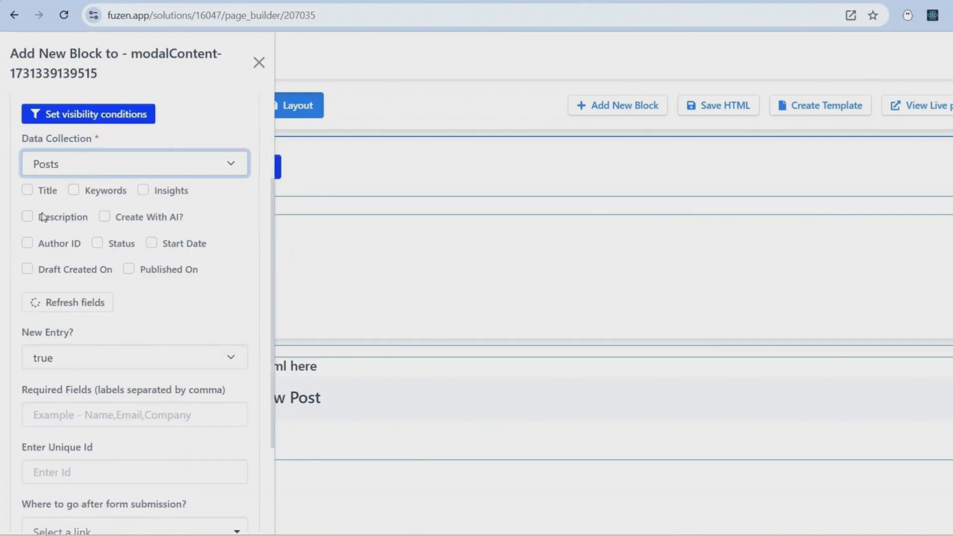
left_click(27, 191)
left_click(74, 191)
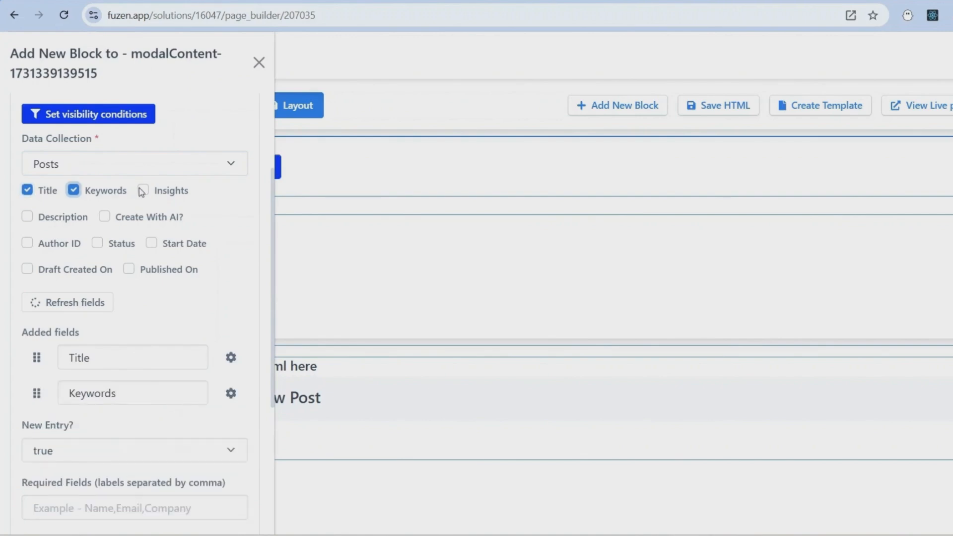
left_click(143, 191)
left_click(28, 217)
left_click(104, 217)
left_click(27, 243)
scroll(75, 234, "down", 1)
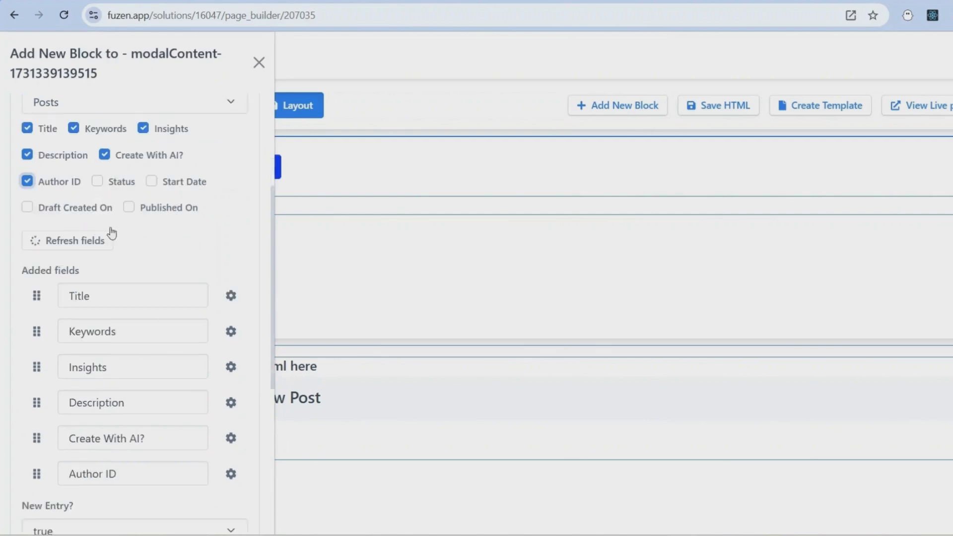
left_click(153, 176)
scroll(196, 253, "down", 1)
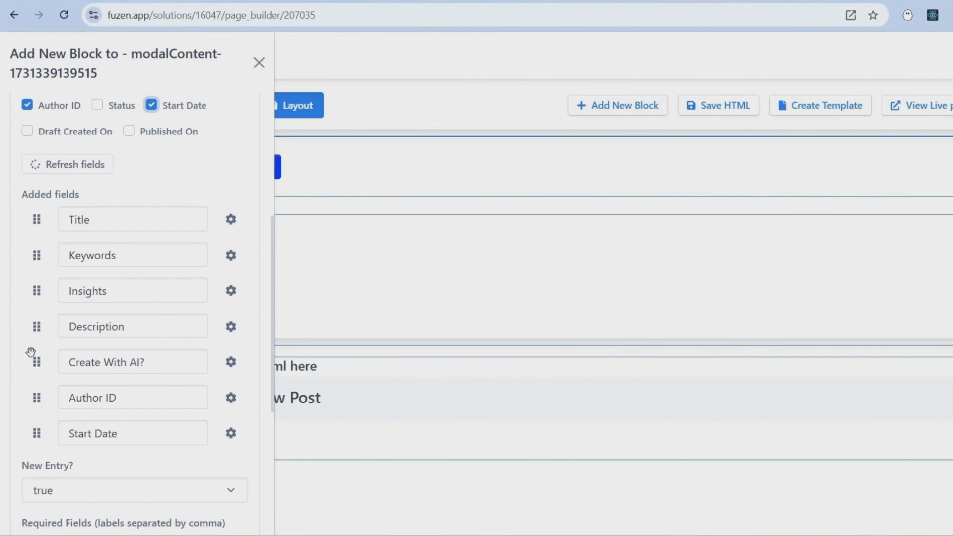
left_click_drag(35, 362, 44, 290)
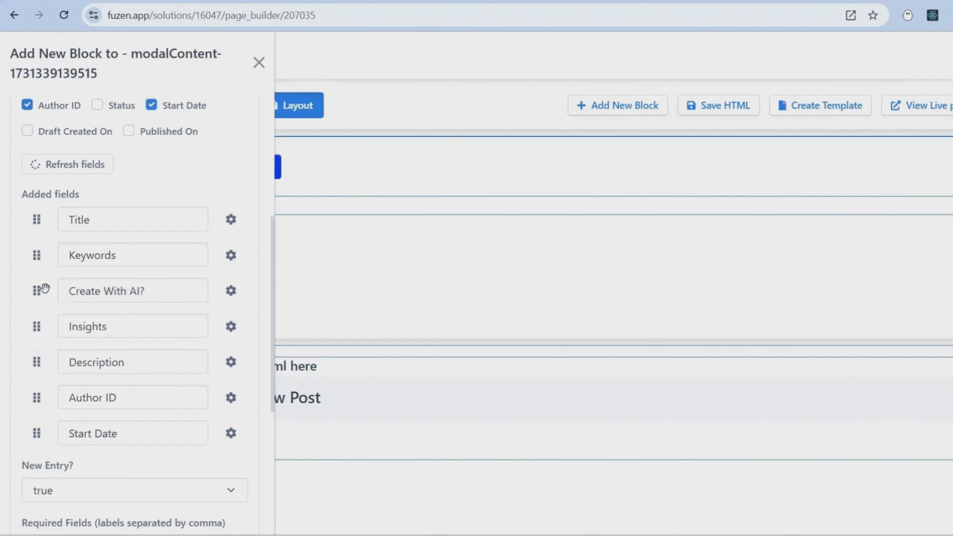
Step: Set the size of the form's Title and Keywords fields to 1/3 width and save each one's advanced settings
left_click(230, 219)
left_click(735, 212)
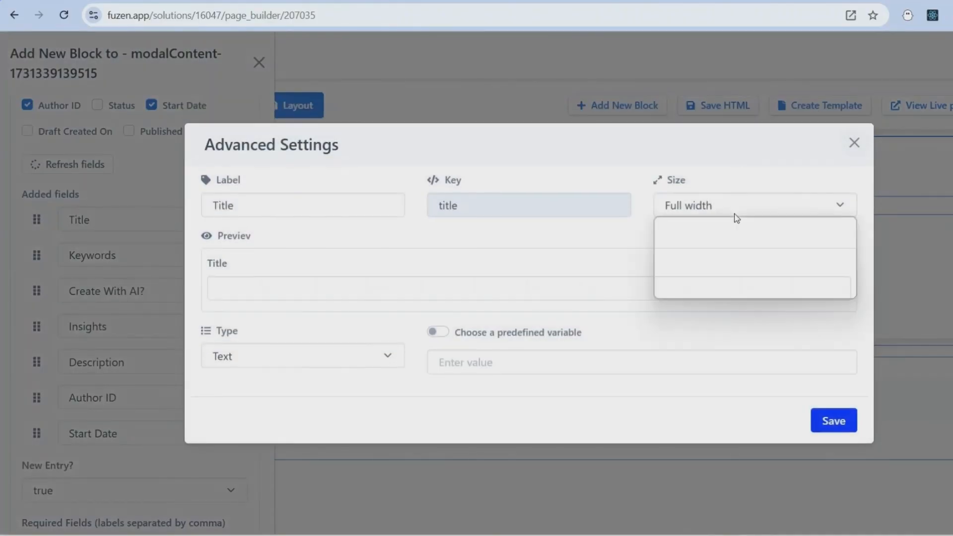
left_click(681, 270)
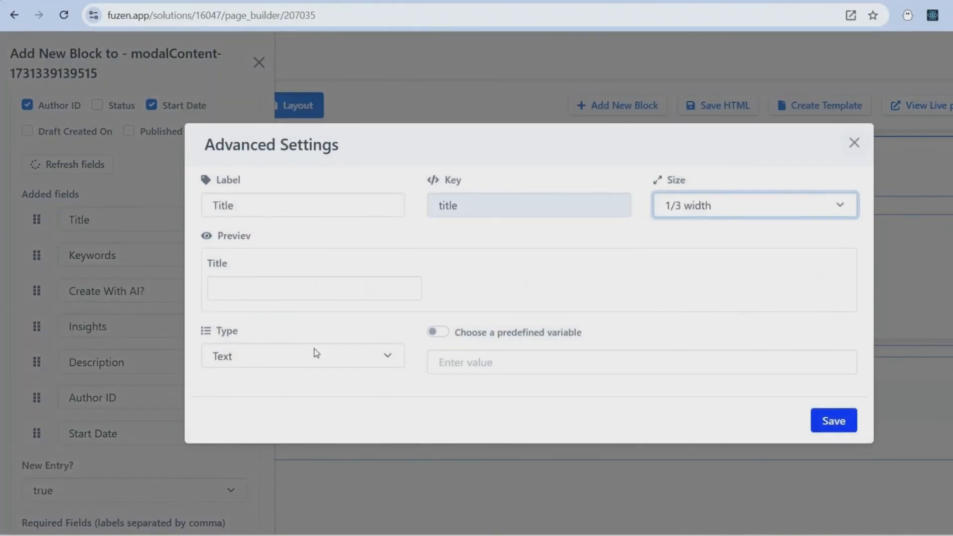
left_click(827, 422)
left_click(230, 255)
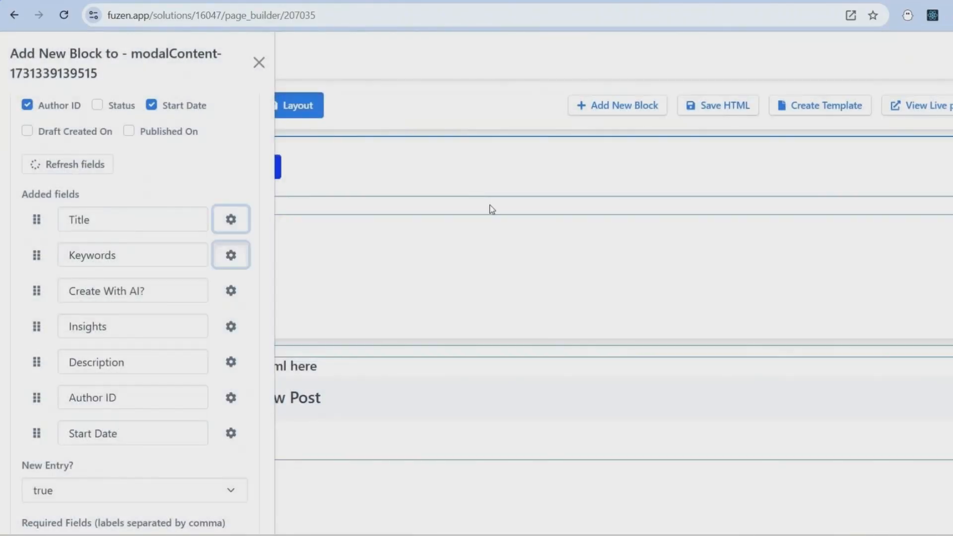
left_click(703, 207)
left_click(688, 269)
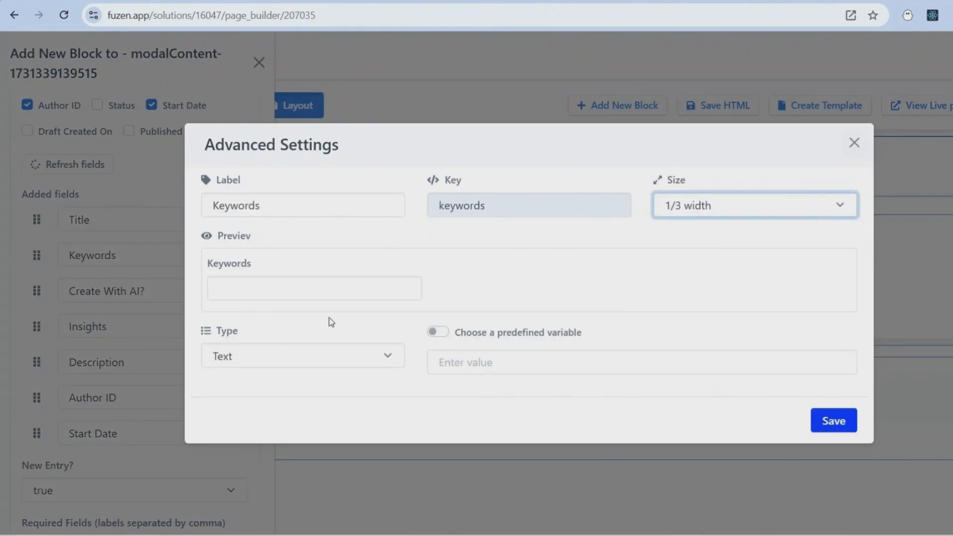
left_click(811, 425)
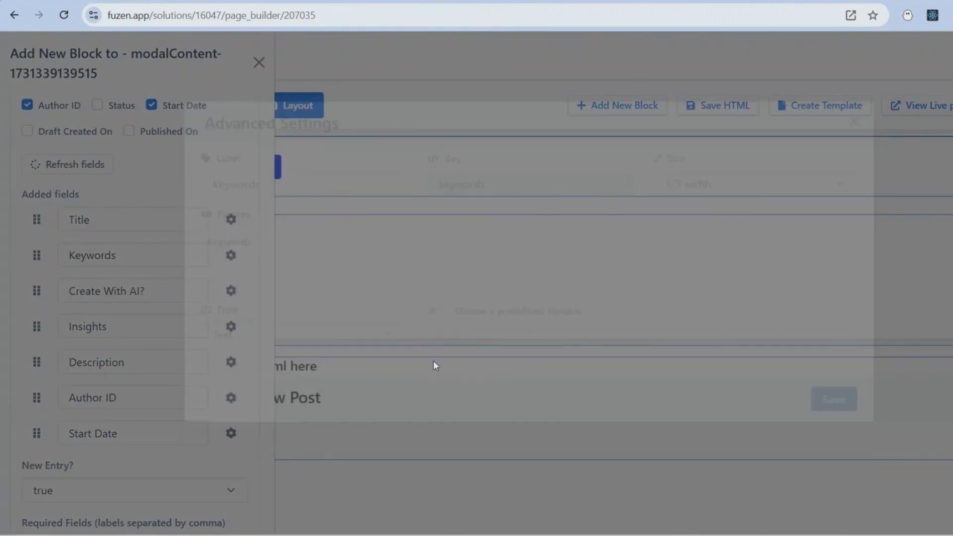
Step: Set the Create With AI? field to 1/3 width with the Checkbox type and save its advanced settings
left_click(230, 290)
left_click(339, 316)
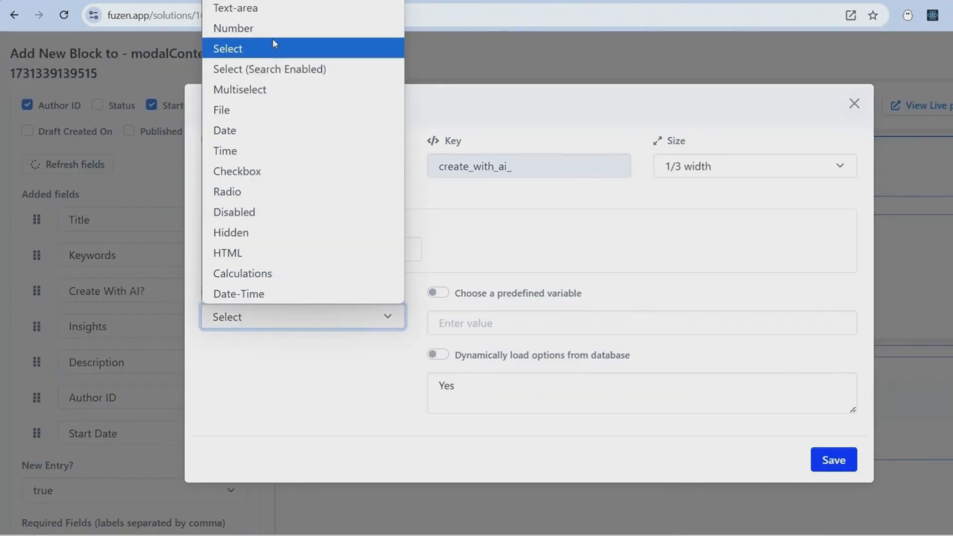
left_click(270, 172)
left_click(832, 459)
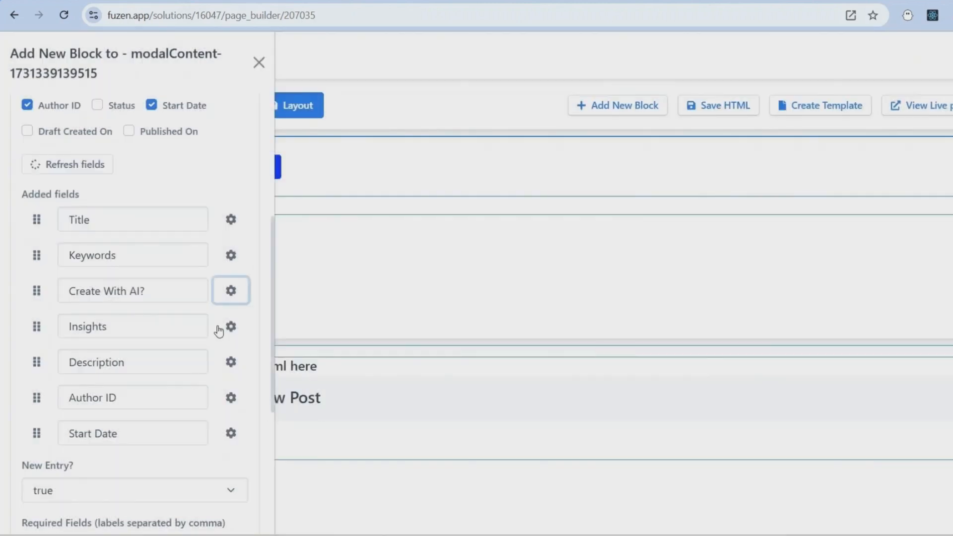
Step: Set the Insights field to Half width with the Text-area type and save its advanced settings
left_click(229, 326)
left_click(695, 205)
left_click(693, 248)
left_click(307, 355)
left_click(258, 45)
left_click(833, 421)
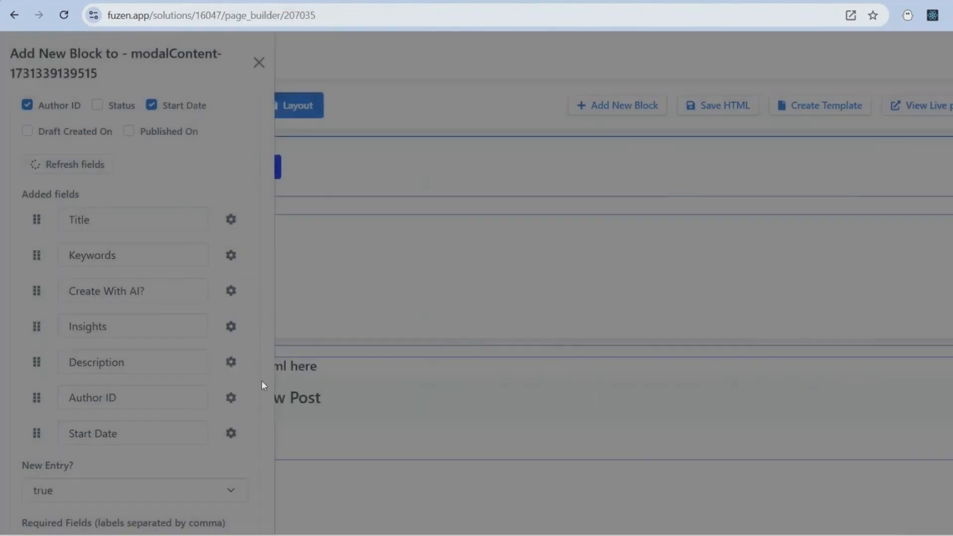
Step: Set the Description field to Half width with the Text-area type and save its advanced settings
left_click(232, 362)
left_click(694, 205)
left_click(692, 248)
left_click(285, 355)
left_click(258, 47)
left_click(834, 420)
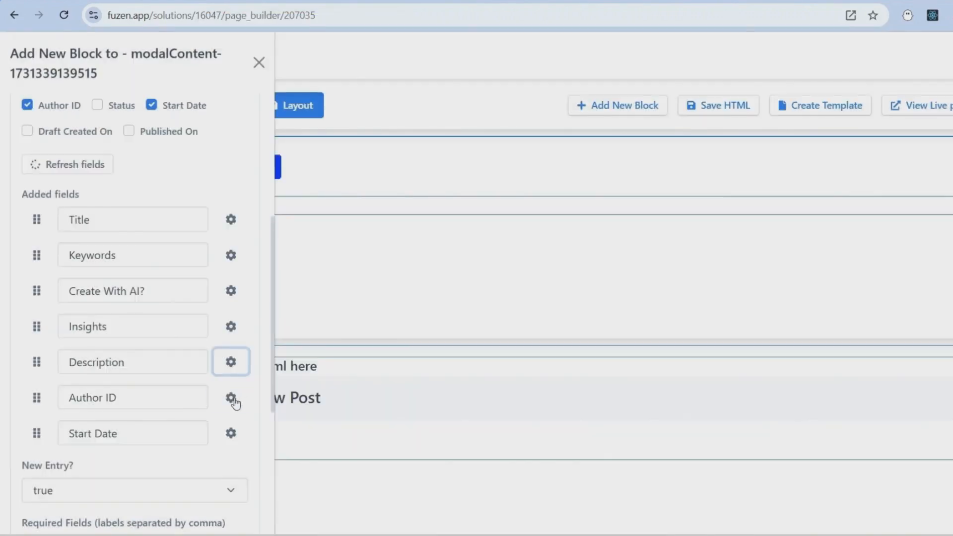
Step: Set the Author ID field's size to 1/3 width and its type to Select
left_click(232, 398)
left_click(715, 204)
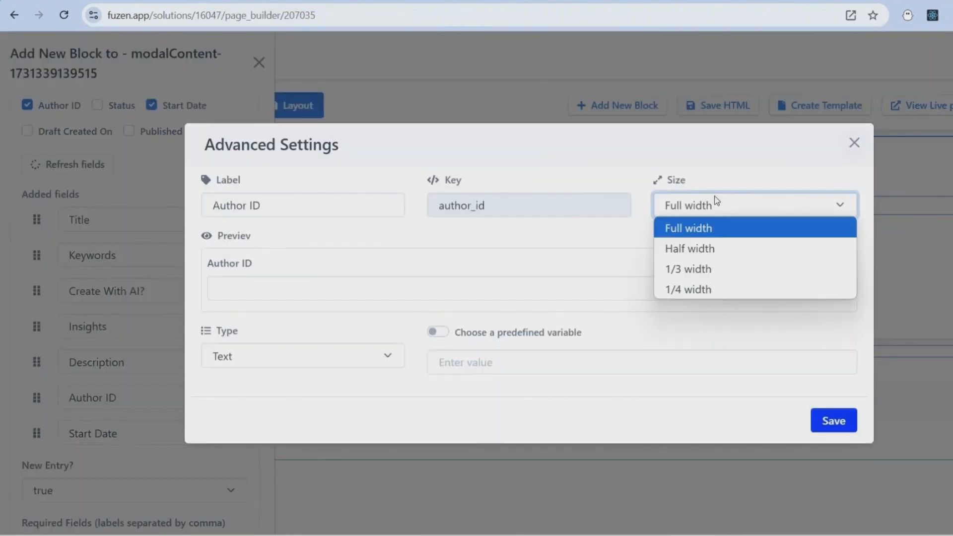
left_click(690, 269)
left_click(270, 355)
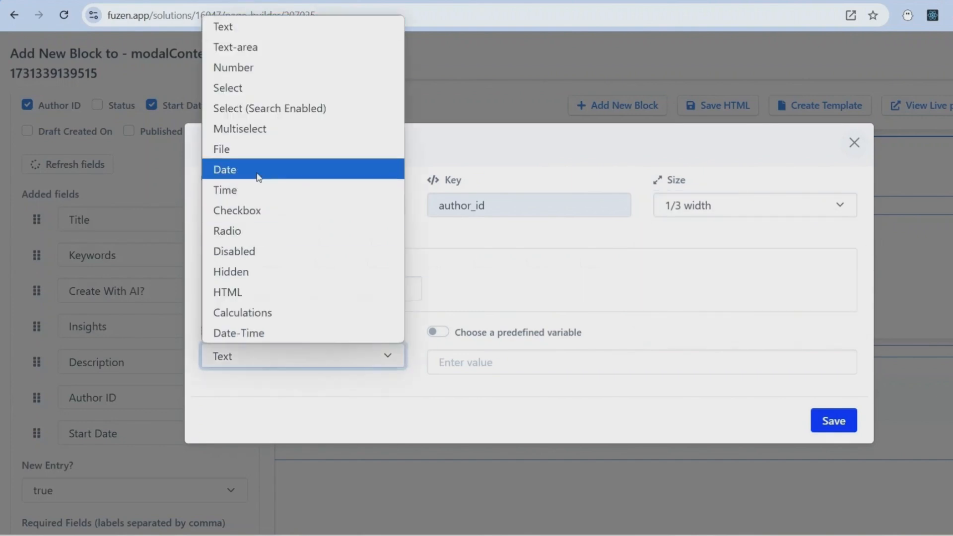
left_click(253, 85)
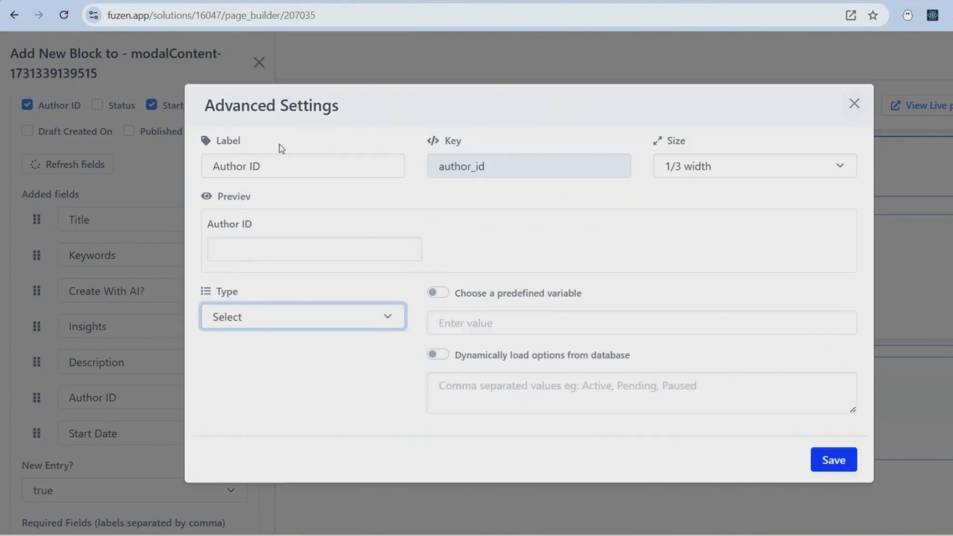
Step: Load the Author ID options dynamically from App Team Members, displaying name with email as the value, and save the advanced settings
left_click(433, 355)
left_click(478, 378)
left_click(474, 417)
left_click(487, 407)
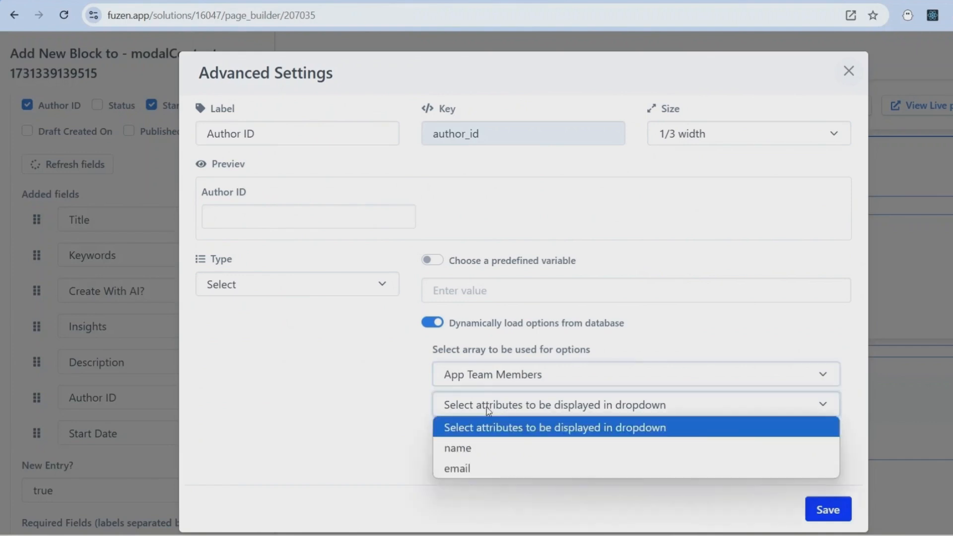
left_click(489, 448)
left_click(490, 440)
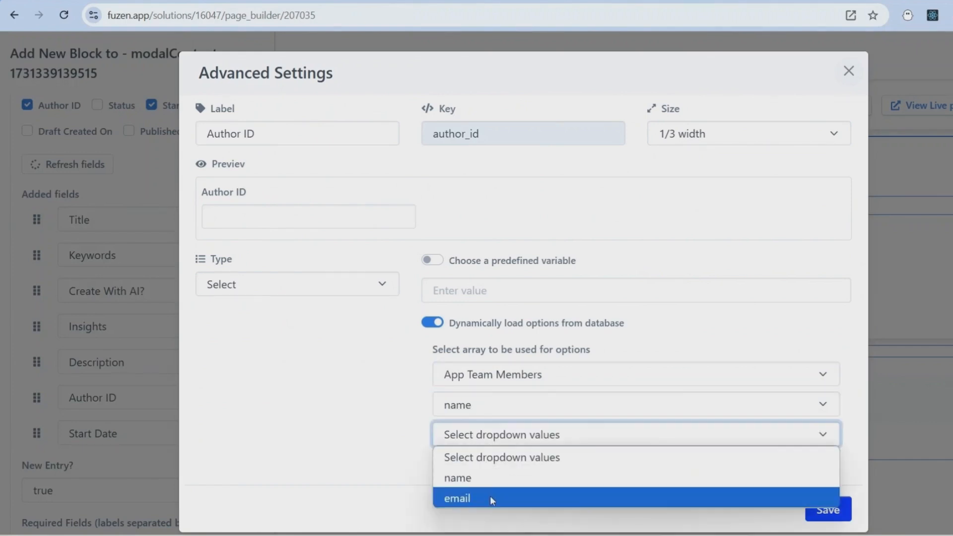
left_click(490, 498)
left_click(826, 509)
Step: Set the Start Date field to 1/3 width with the Date type and save its advanced settings
scroll(205, 350, "down", 3)
left_click(231, 295)
left_click(325, 352)
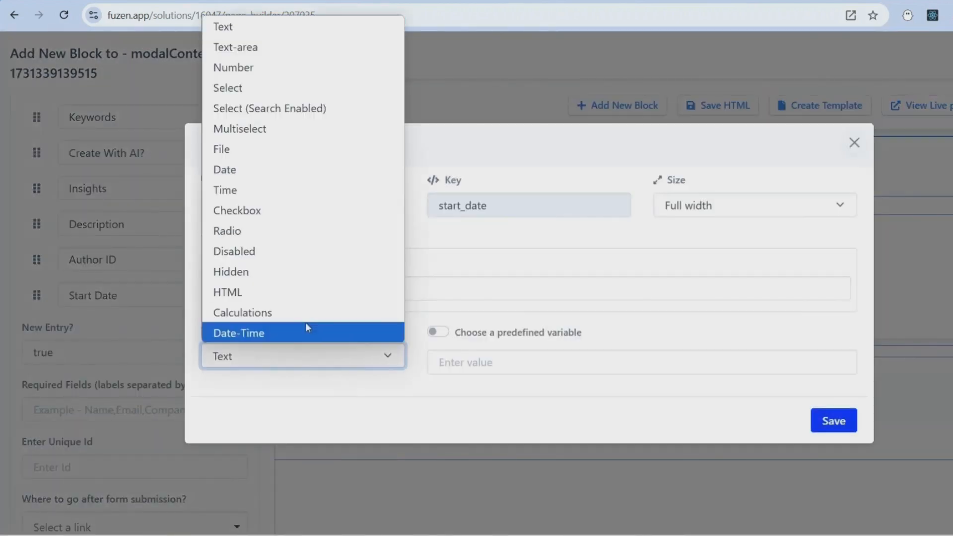
left_click(224, 169)
left_click(754, 204)
left_click(714, 268)
left_click(833, 420)
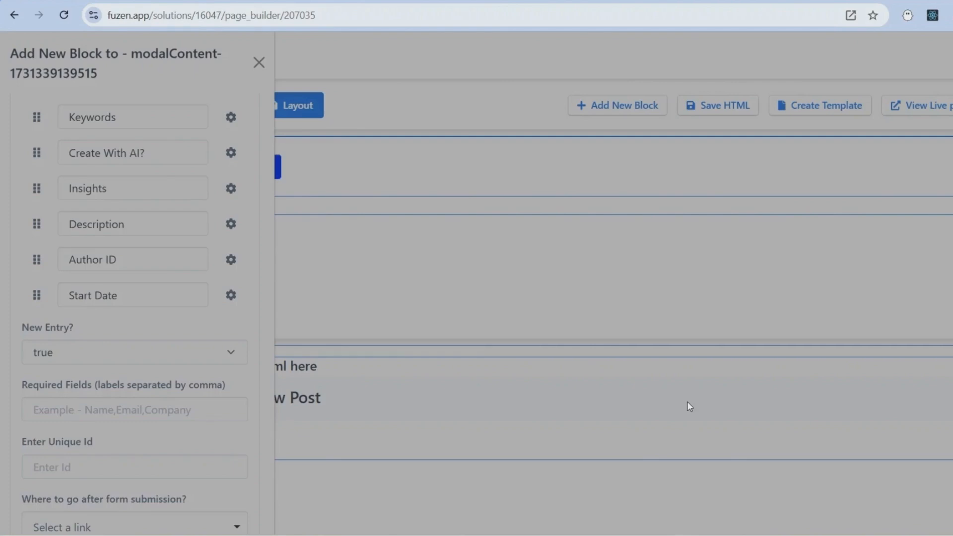
Step: Set the form to go to Refresh Page after submission and add the form block to the pop-up
scroll(144, 341, "down", 2)
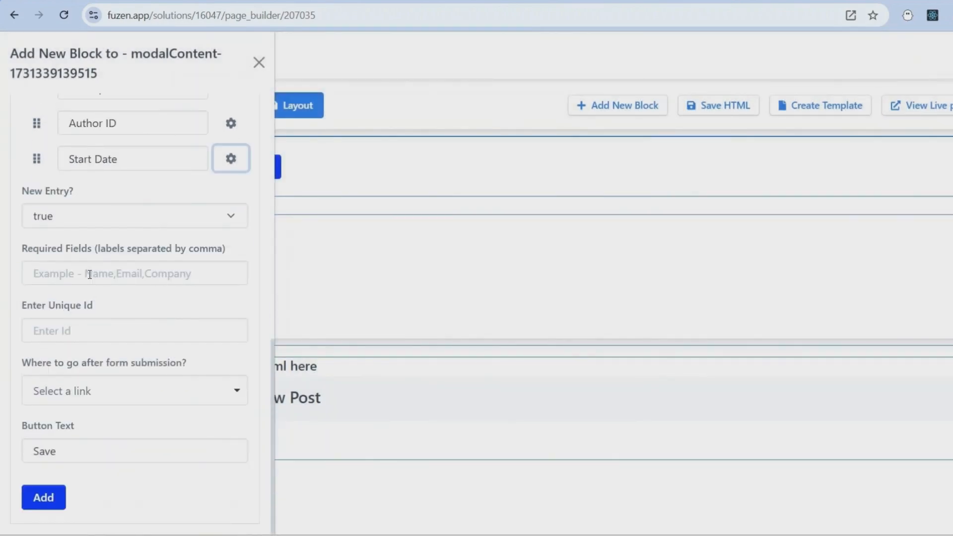
left_click(104, 397)
left_click(82, 507)
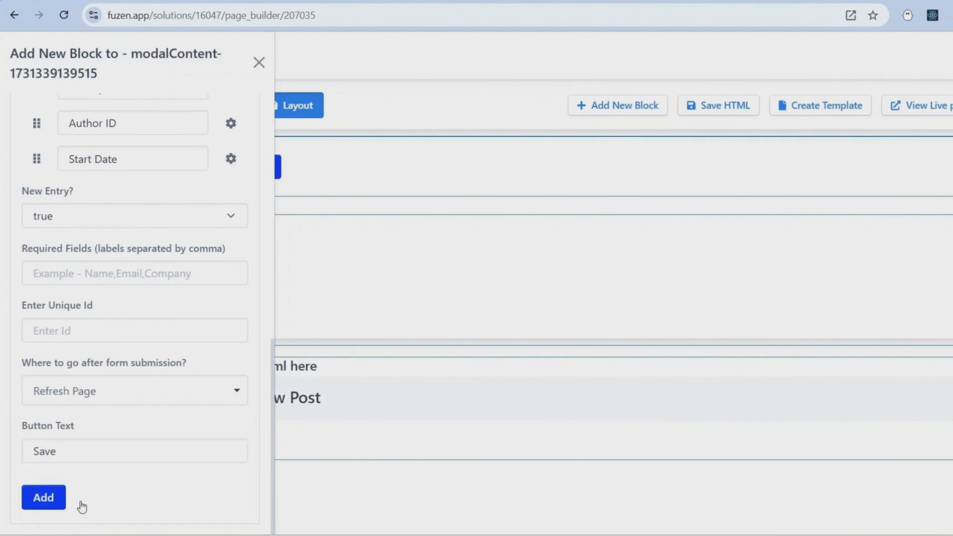
left_click(45, 496)
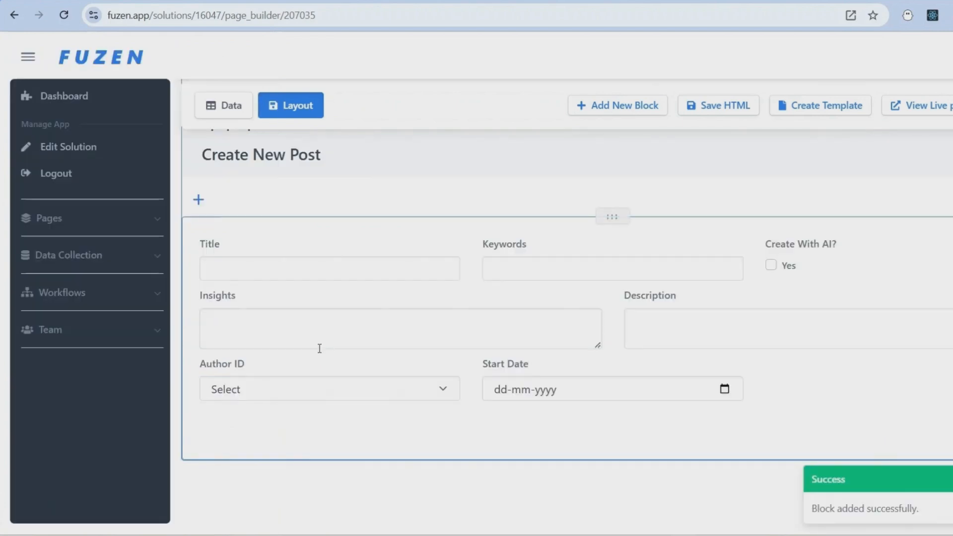
Step: Start a new Flexi Table UI element block in the body of the Manage Posts card
scroll(319, 348, "up", 5)
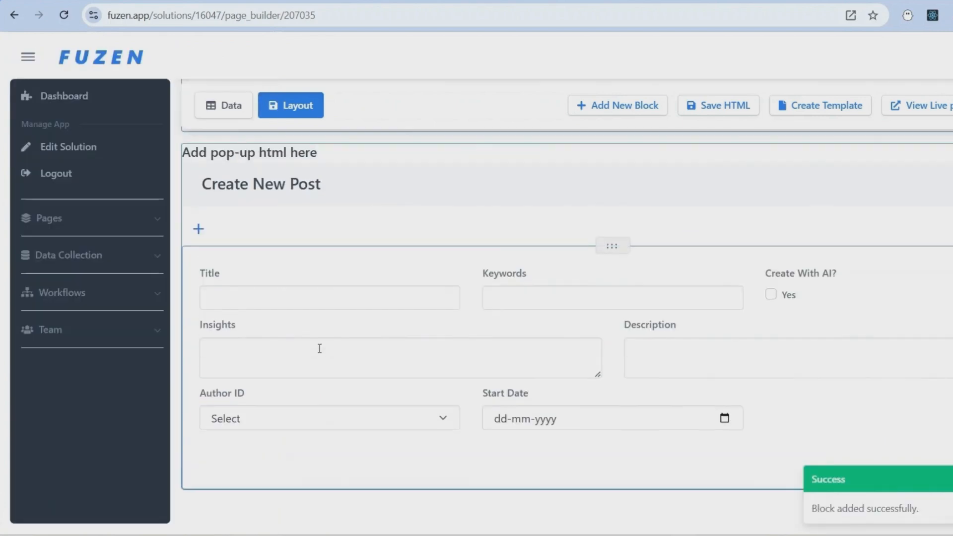
left_click(225, 291)
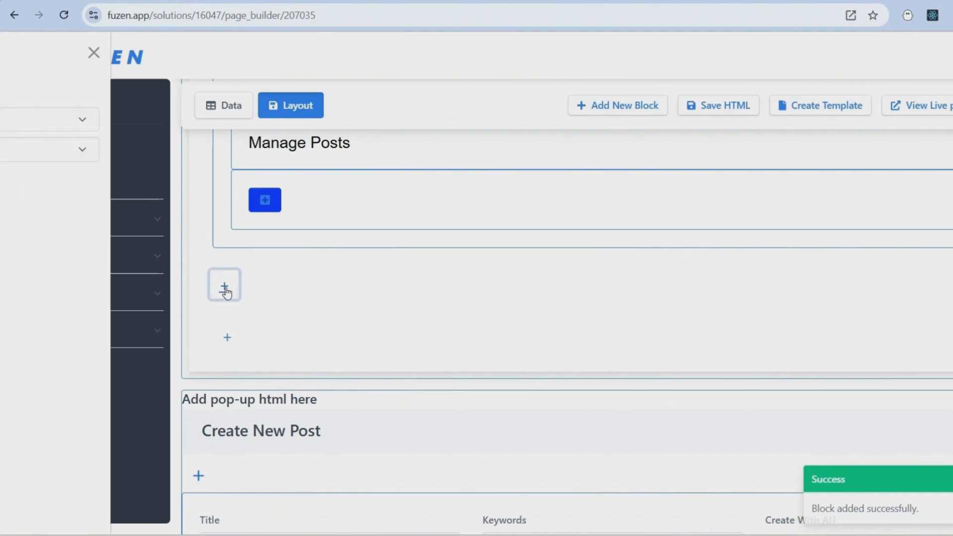
left_click(94, 124)
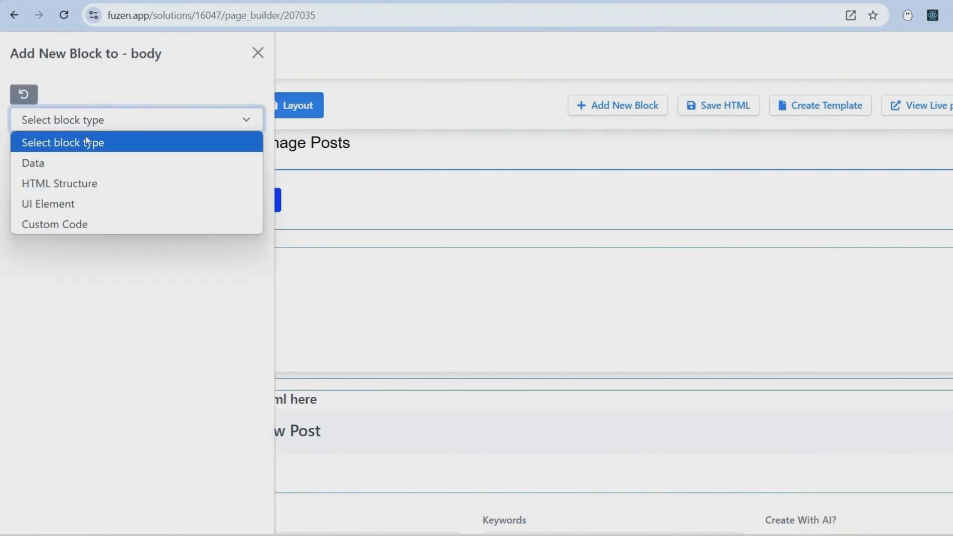
left_click(57, 206)
left_click(66, 158)
type("table")
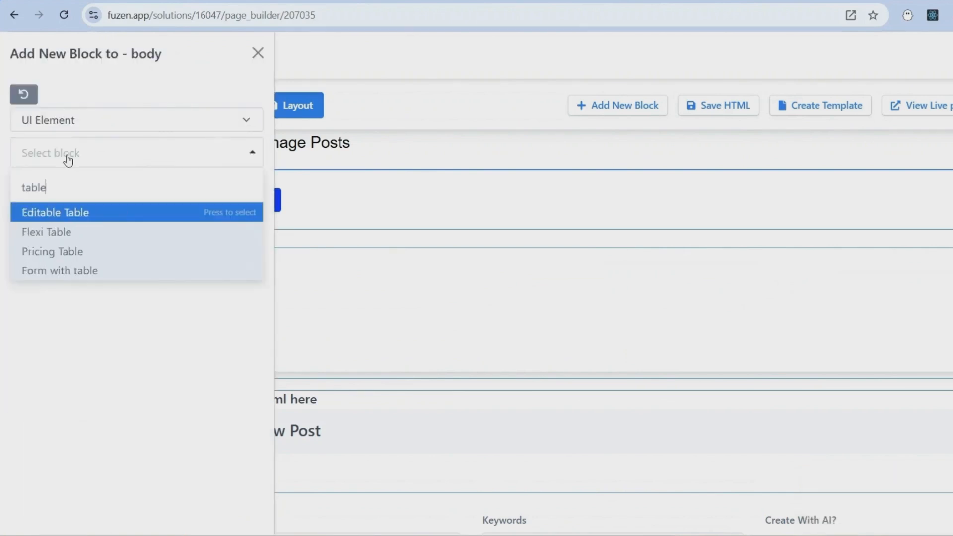
left_click(63, 240)
Step: Set the table to filter new data from the Posts collection, with Load all data at start as the loading preference
left_click(81, 291)
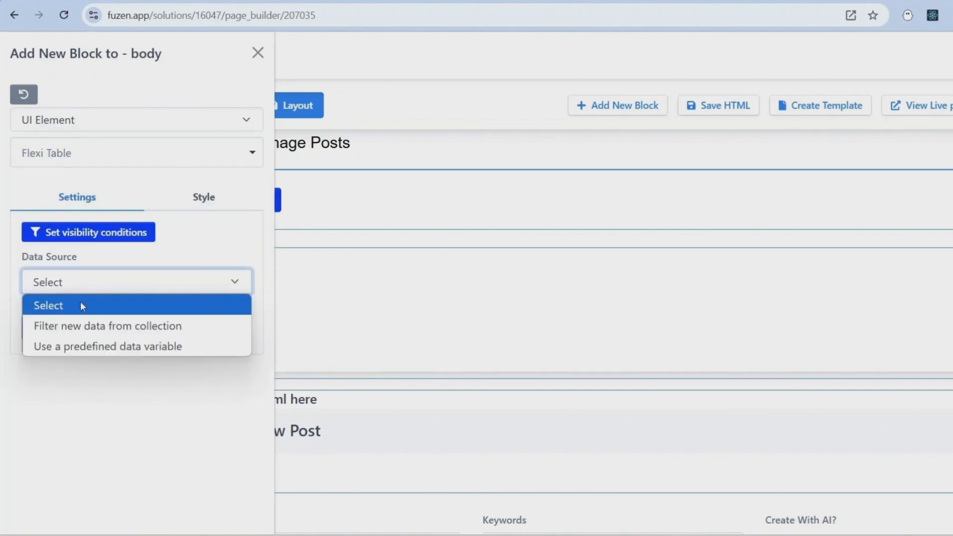
left_click(85, 333)
left_click(87, 340)
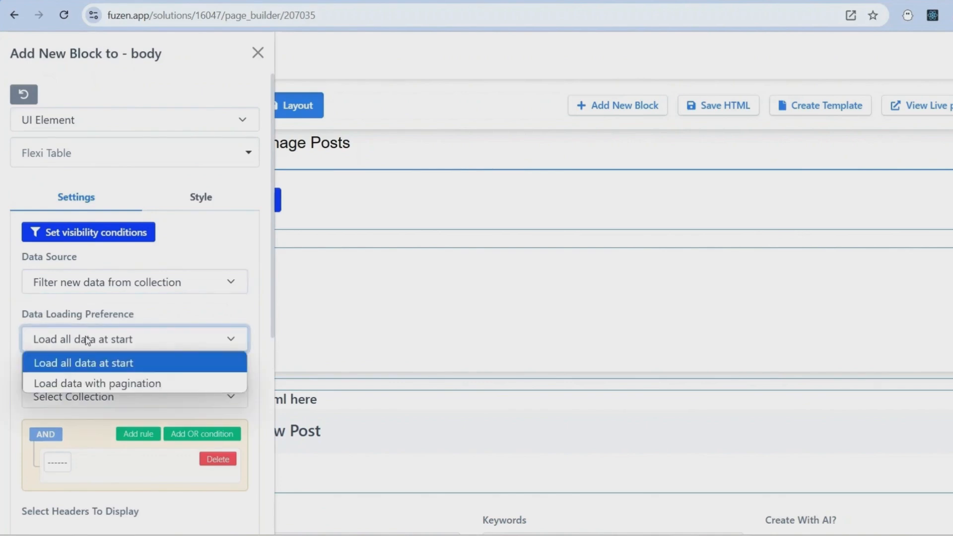
left_click(87, 340)
scroll(89, 293, "down", 4)
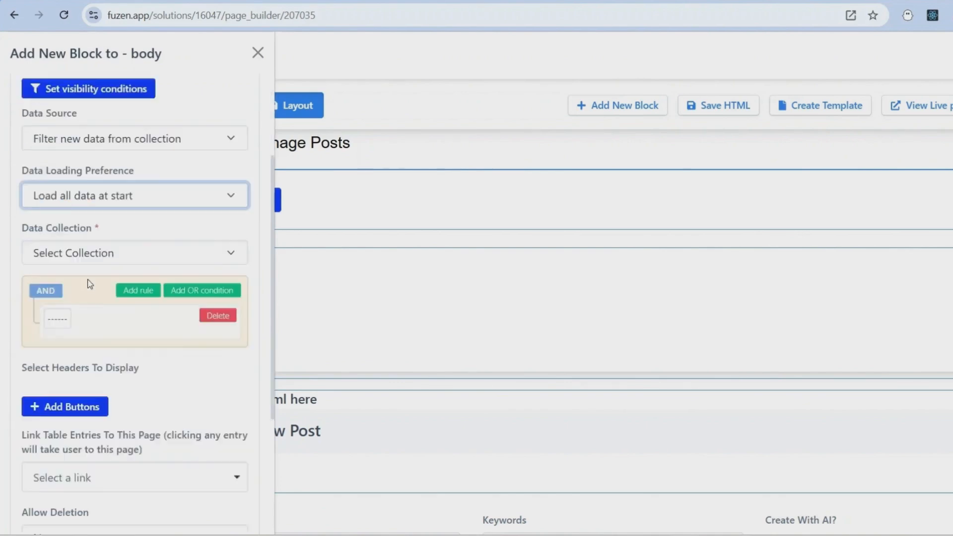
left_click(92, 188)
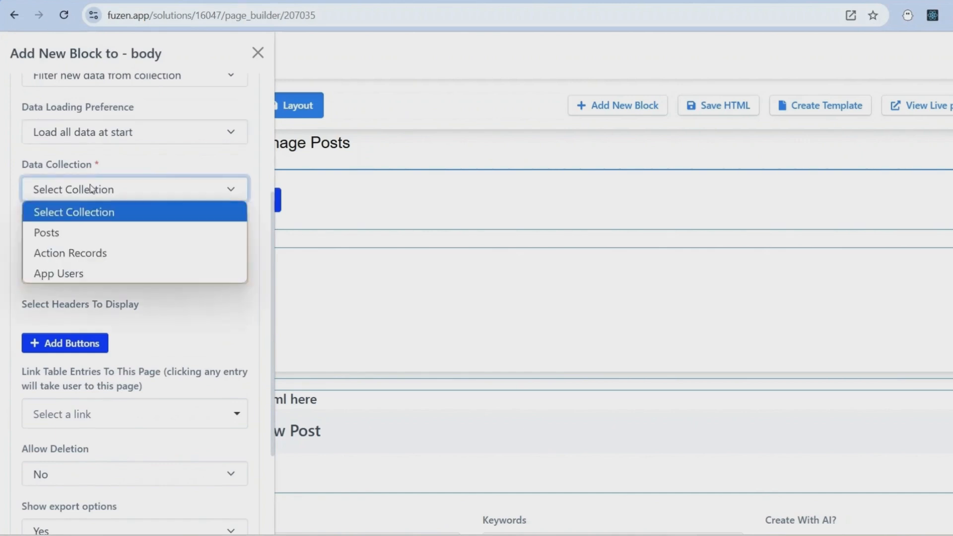
left_click(79, 233)
Step: Define the table's filter rule as title is not null
left_click(78, 254)
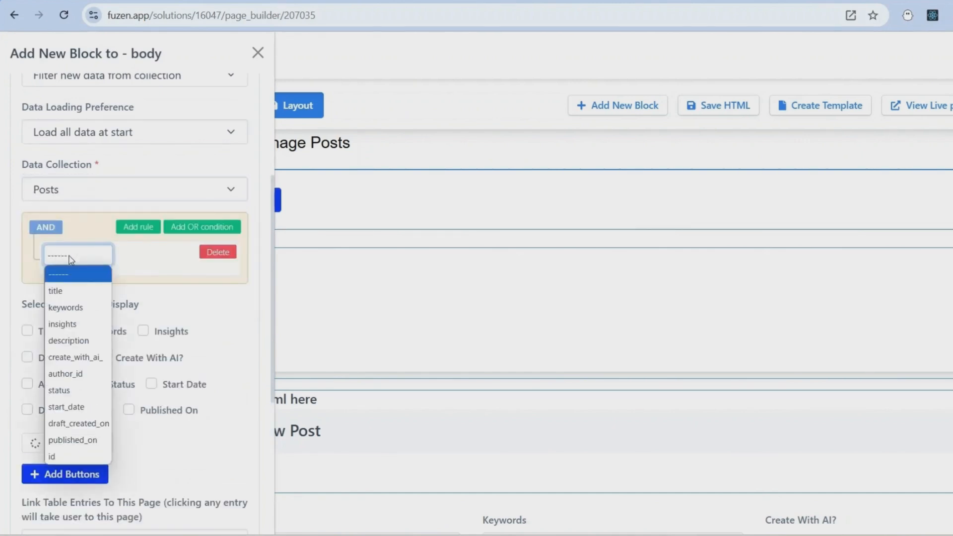
left_click(61, 286)
left_click(105, 278)
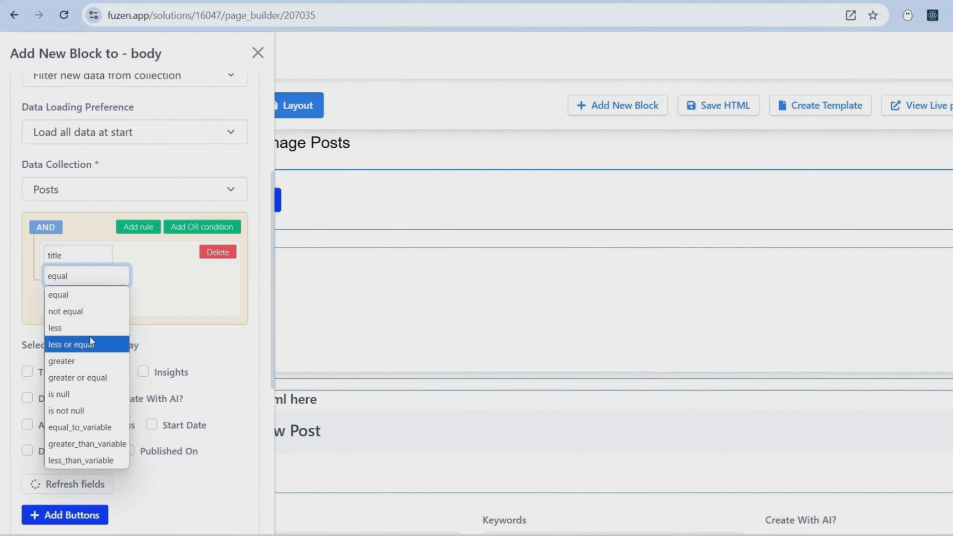
left_click(62, 410)
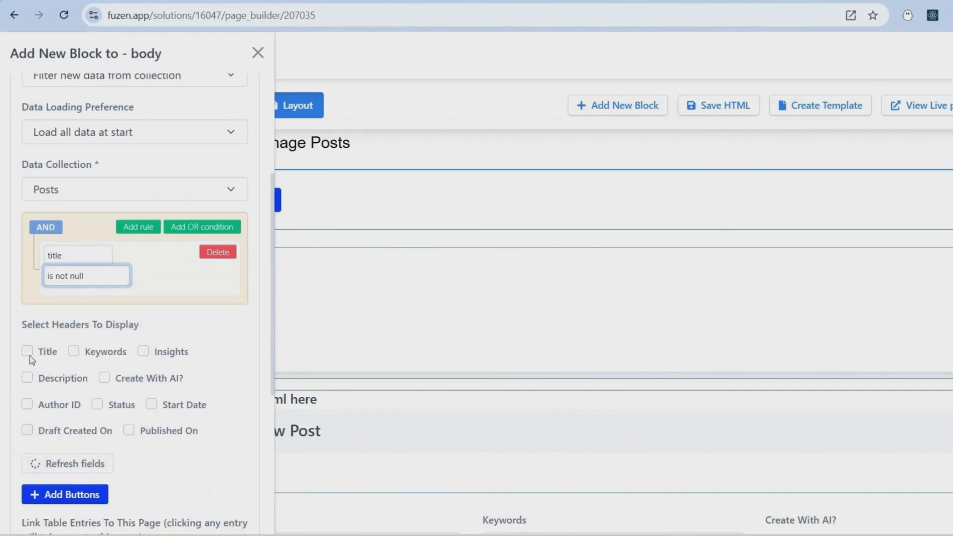
Step: Select Title, Keywords, Create With AI?, Author ID and Status as the table headers to display
left_click(27, 352)
left_click(80, 353)
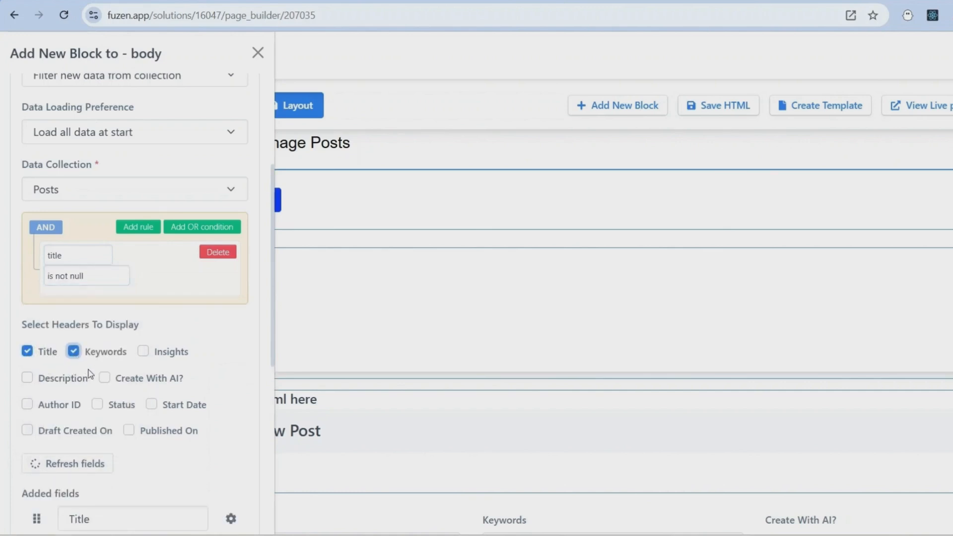
left_click(104, 379)
left_click(27, 403)
left_click(98, 405)
Step: Link the table entries to Post Details path, keep export options set to Yes, and add the table block
scroll(143, 404, "down", 8)
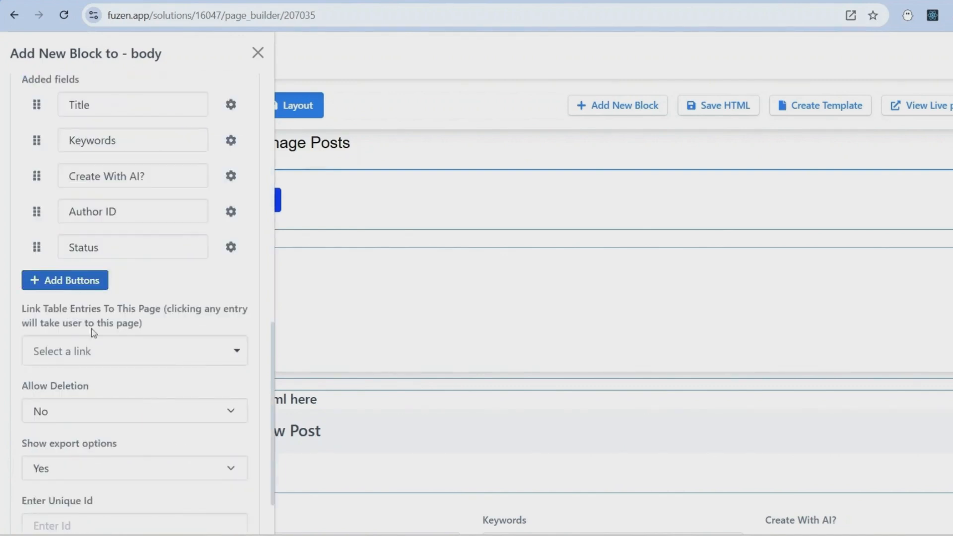
left_click(97, 364)
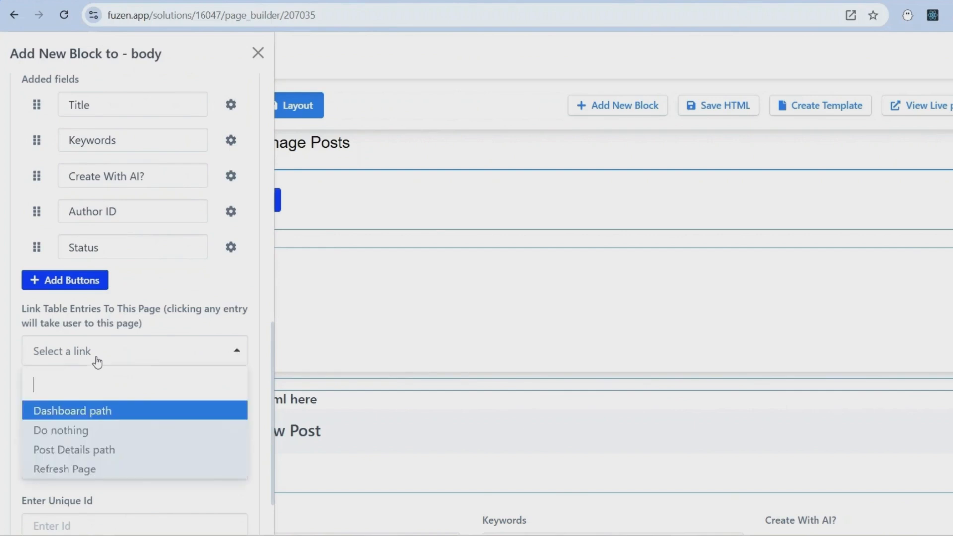
left_click(82, 448)
scroll(80, 364, "down", 2)
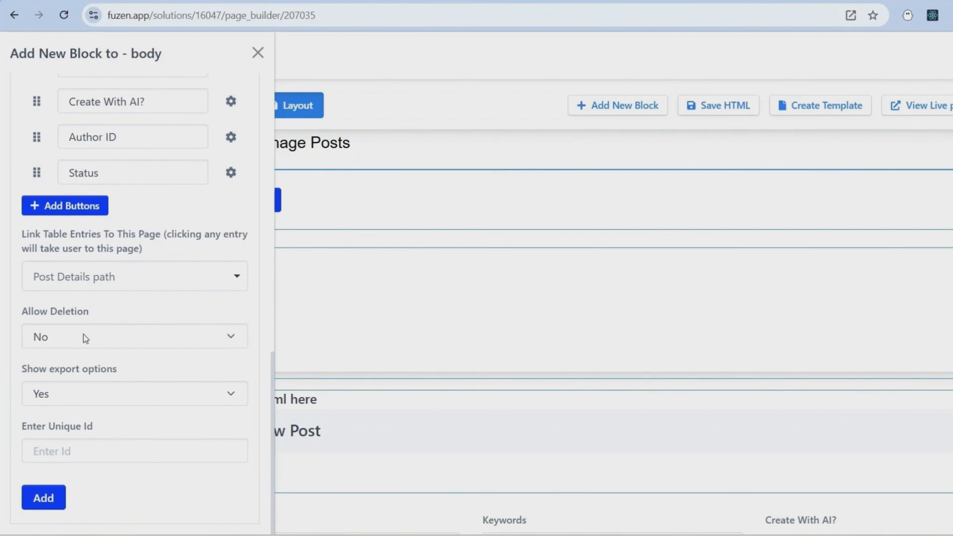
left_click(75, 396)
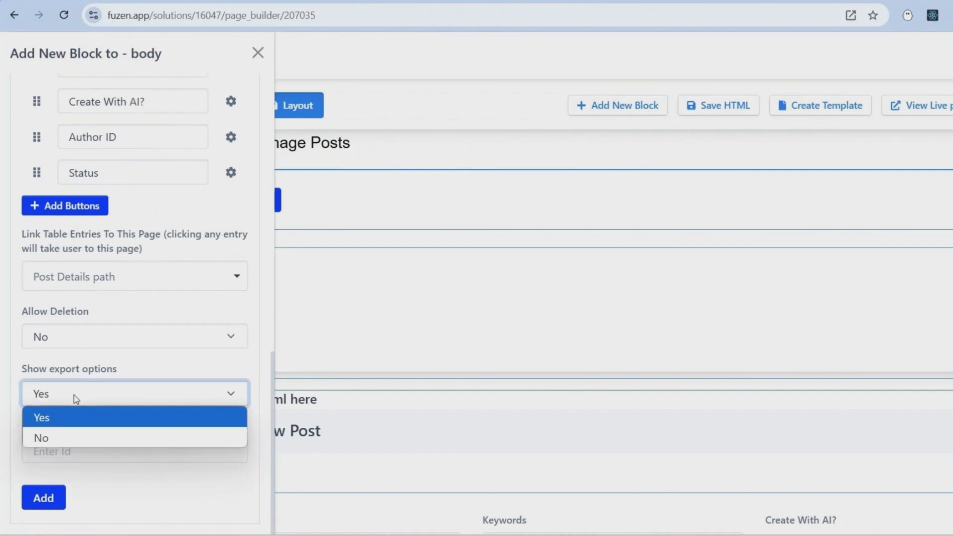
left_click(75, 399)
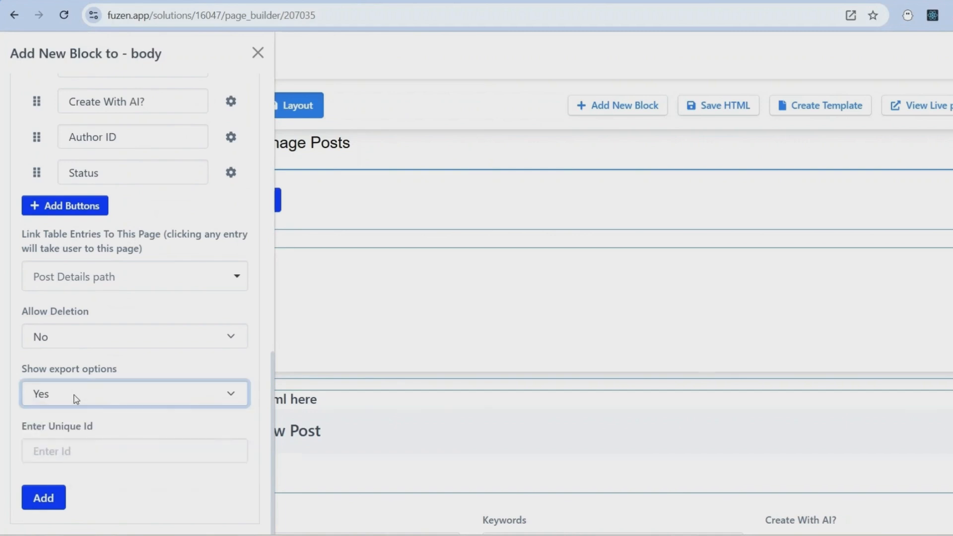
left_click(38, 504)
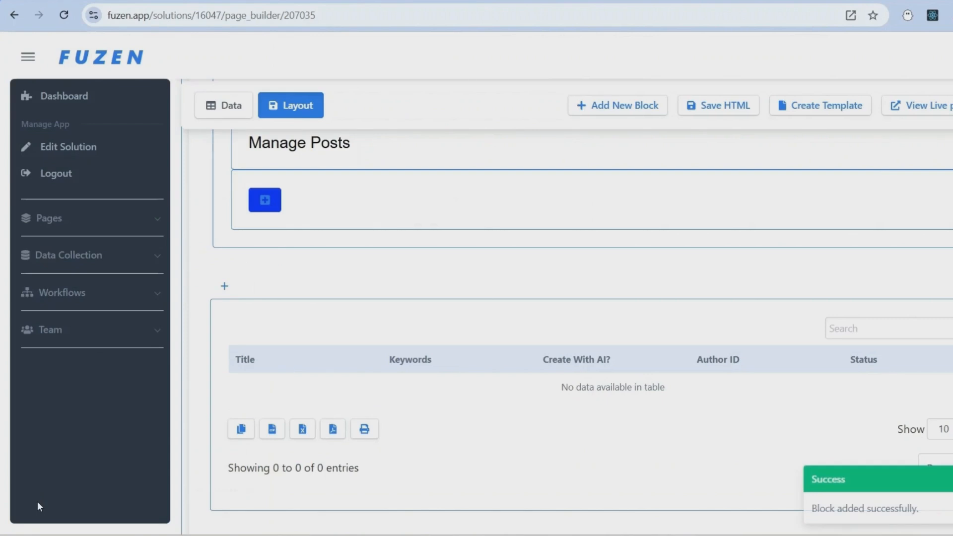
Step: Save the page's HTML and open the Create New Post form on the live page
left_click(732, 109)
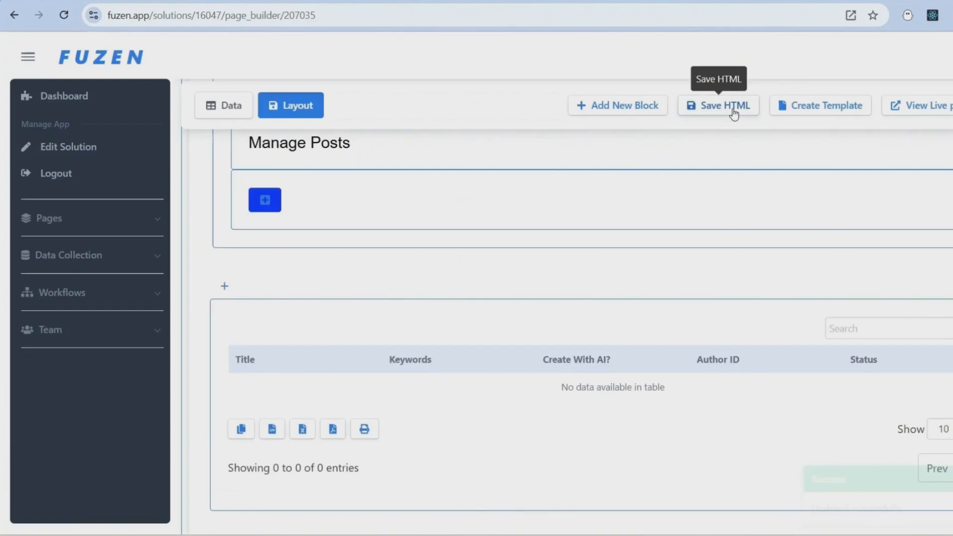
left_click(913, 106)
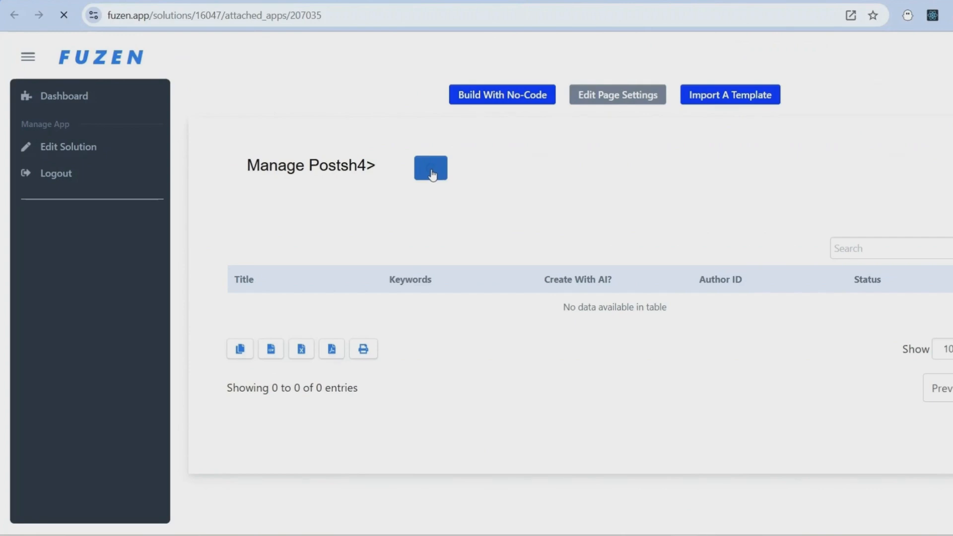
left_click(433, 175)
Step: Enter the Title "Benefits of nocode tools" and Keywords "benefits of nocode tools", and enable Create With AI?
left_click(395, 191)
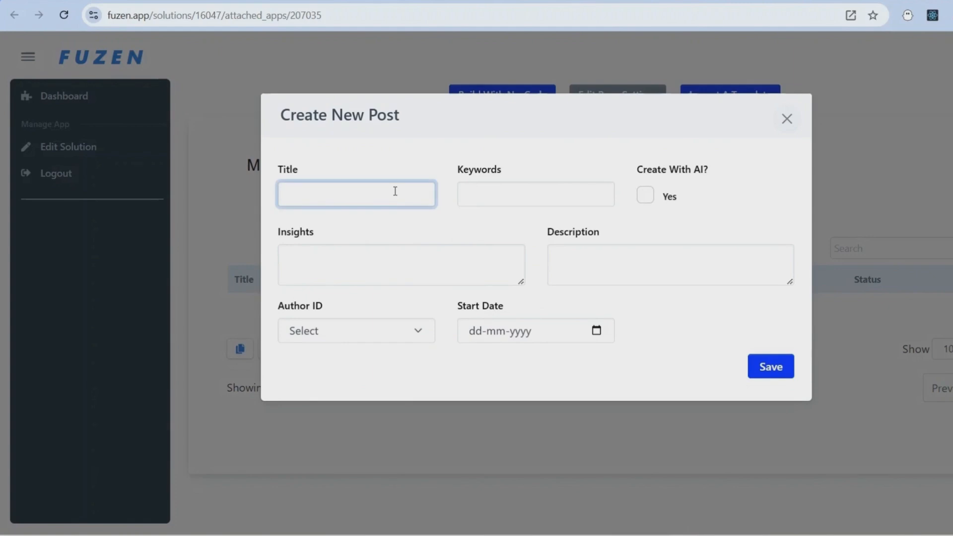
type("Benefits of nocode tools")
key("Tab")
type("benefits of nocode tools")
key("Tab")
key("space")
key("Tab")
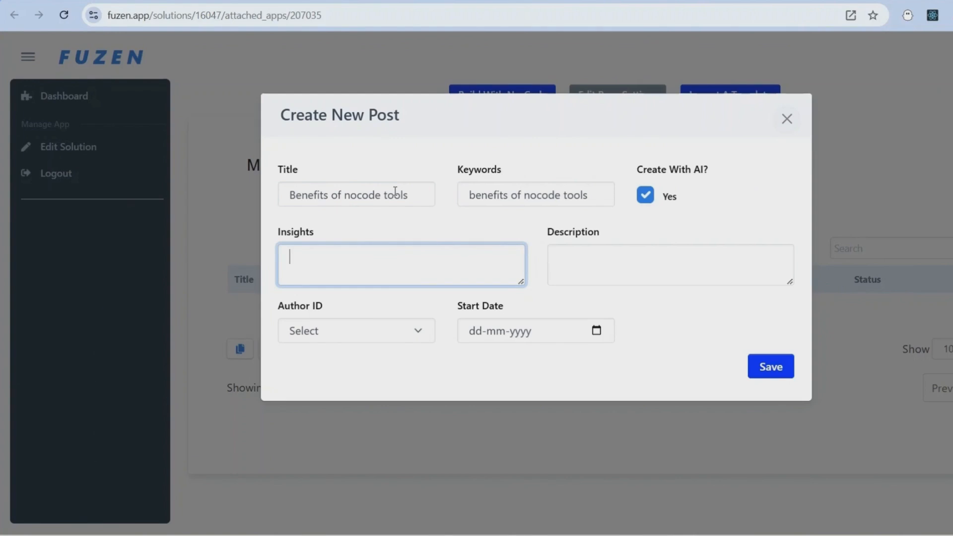
Step: Enter Insights "Write about benefits of nocode tools and how they can be used in combination with AI" and Description "blog post about benefits of nocode tools"
type("Write about benefits of nocode tools and how they can be used in combination with AI")
key("Tab")
type("blog post about benefits of nocode tools")
key("Tab")
Step: Select the listed team member as Author ID, set Start Date to 11-11-2024, and save the new post
left_click(316, 330)
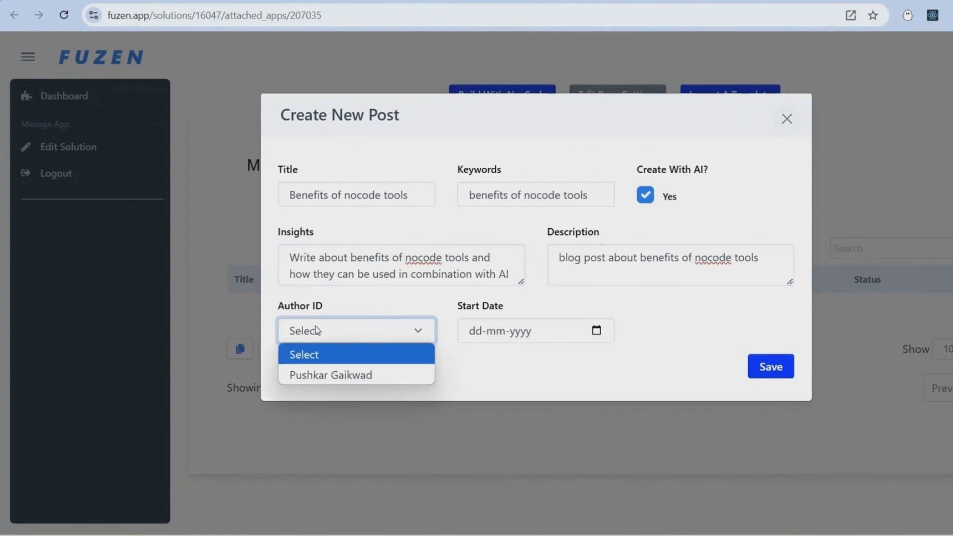
left_click(327, 375)
left_click(597, 334)
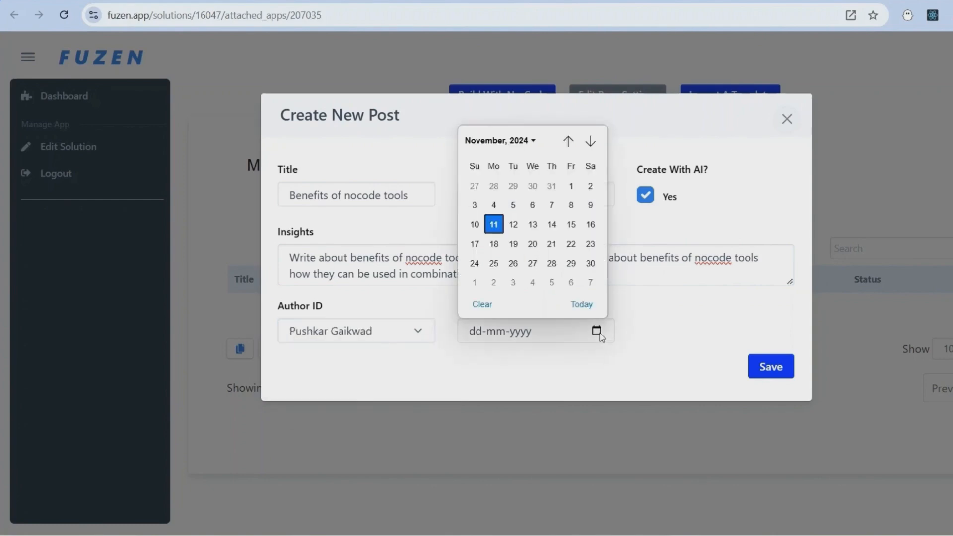
left_click(494, 225)
left_click(766, 369)
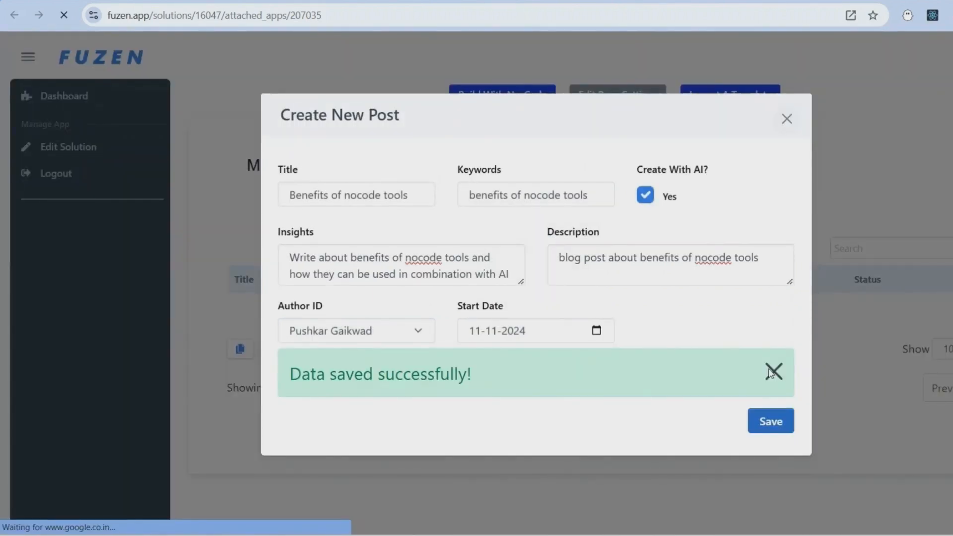
left_click(769, 373)
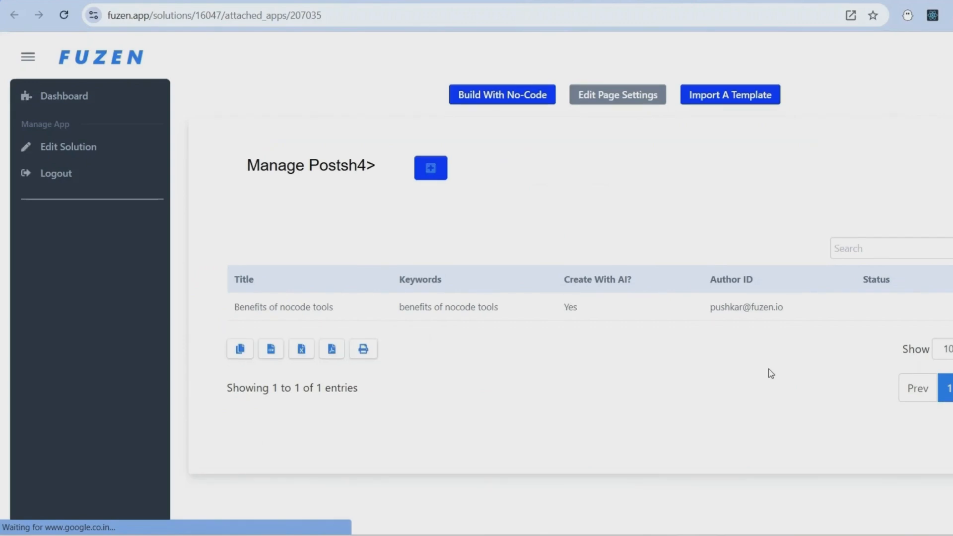
Step: Open the "Benefits of nocode tools" entry's details page from the table, and switch to editing the solution
left_click(357, 313)
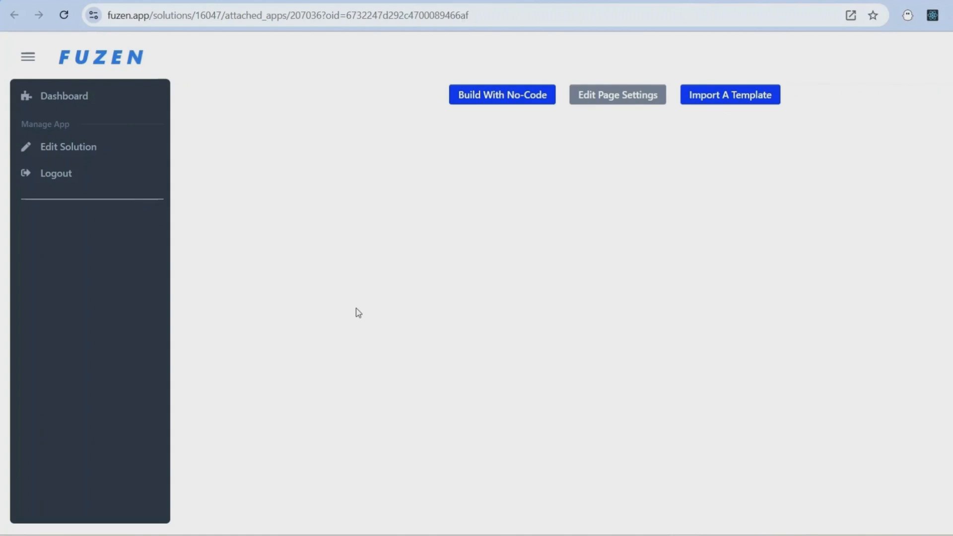
left_click(93, 150)
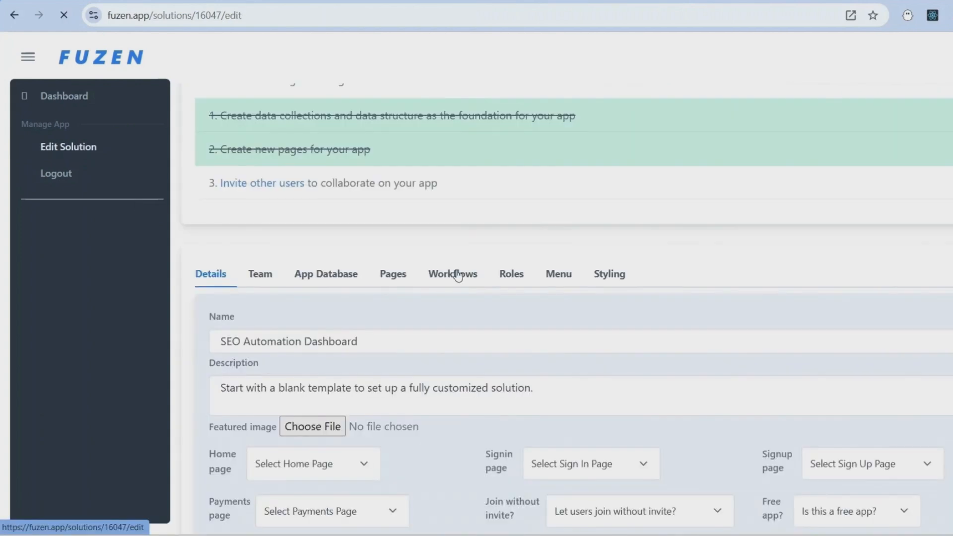
Step: Add a new workflow named "Create Blog Posts" with script type Scheduled and Hourly frequency
left_click(456, 273)
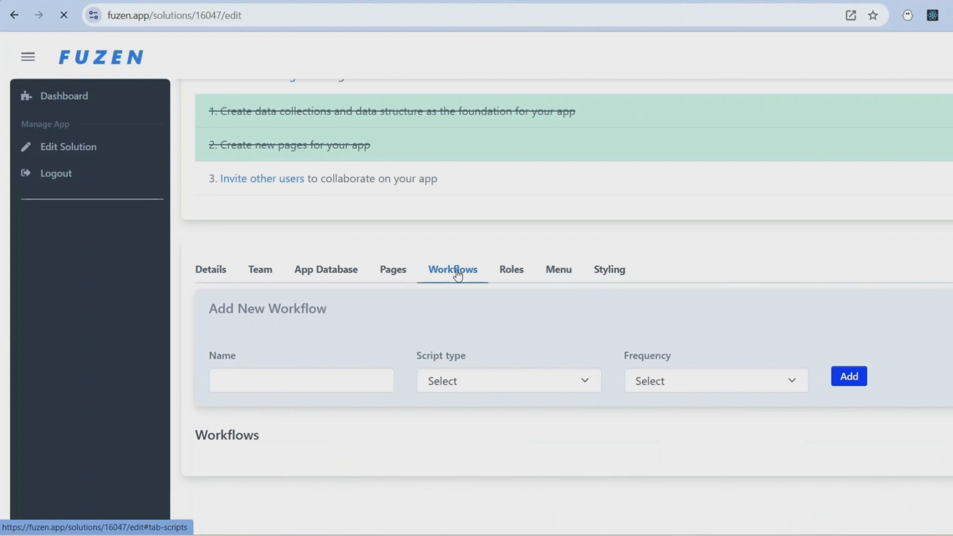
left_click(296, 383)
type("Create Blog Posts")
left_click(511, 379)
left_click(475, 425)
left_click(793, 386)
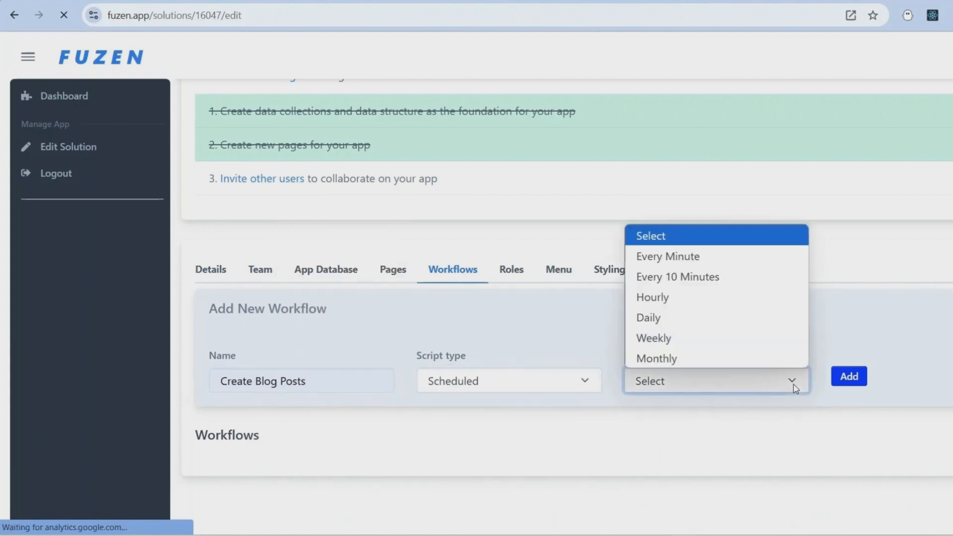
left_click(684, 298)
left_click(848, 377)
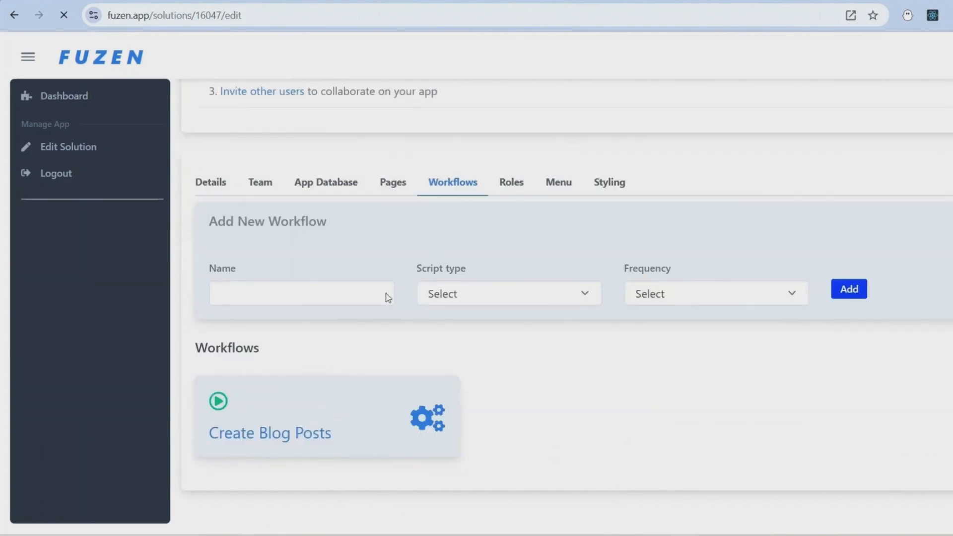
Step: Open the Create Blog Posts workflow in the builder and add a Data Filter block using the Posts data collection as its source
left_click(316, 406)
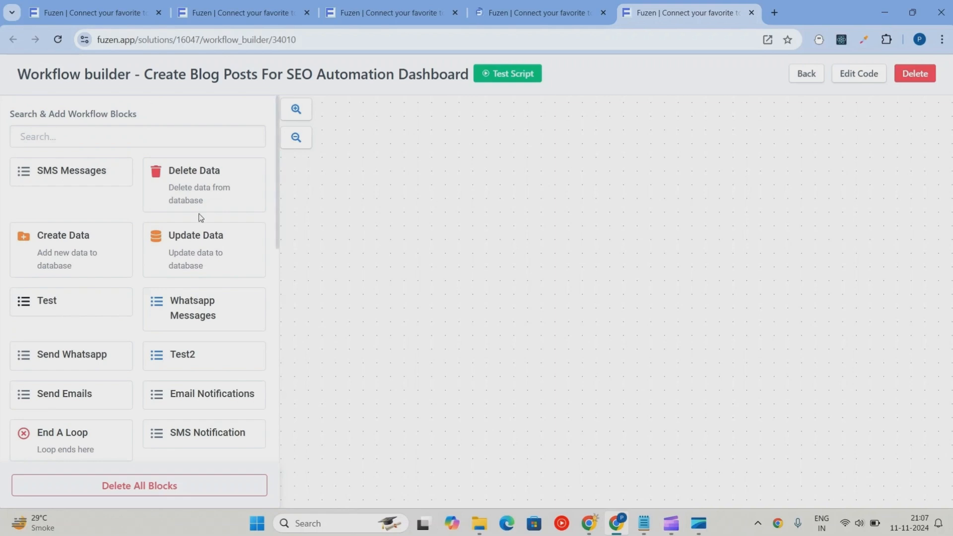
scroll(154, 259, "down", 3)
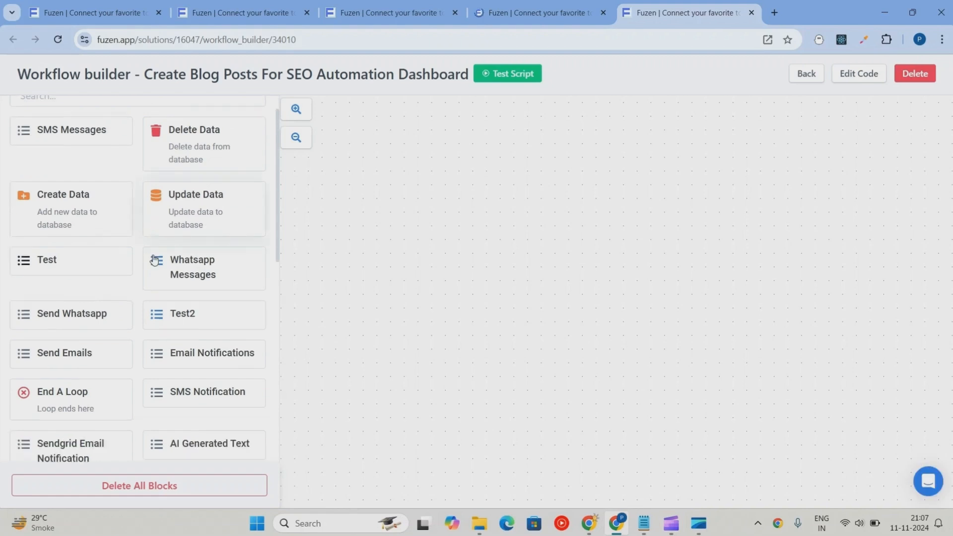
scroll(153, 259, "down", 3)
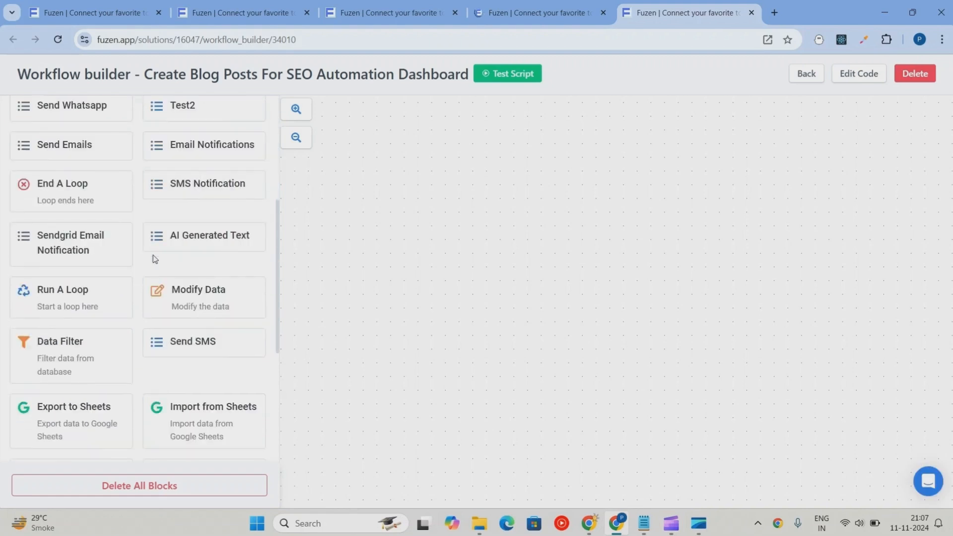
left_click_drag(82, 359, 472, 159)
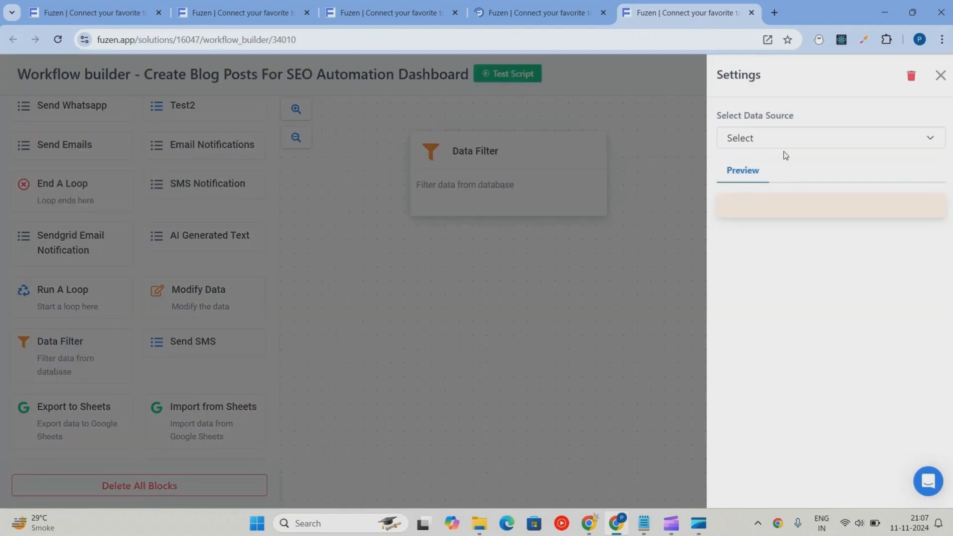
left_click(786, 144)
left_click(782, 179)
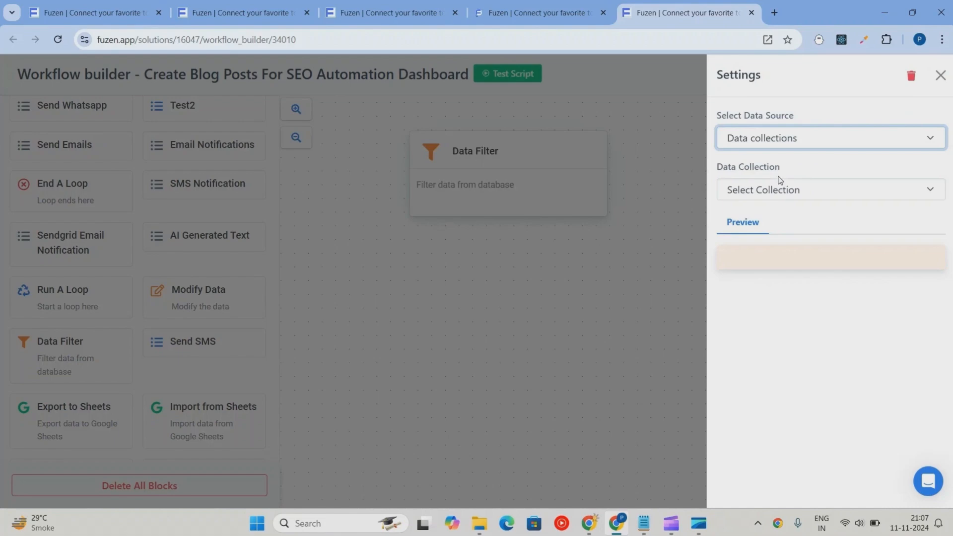
left_click(777, 190)
left_click(775, 228)
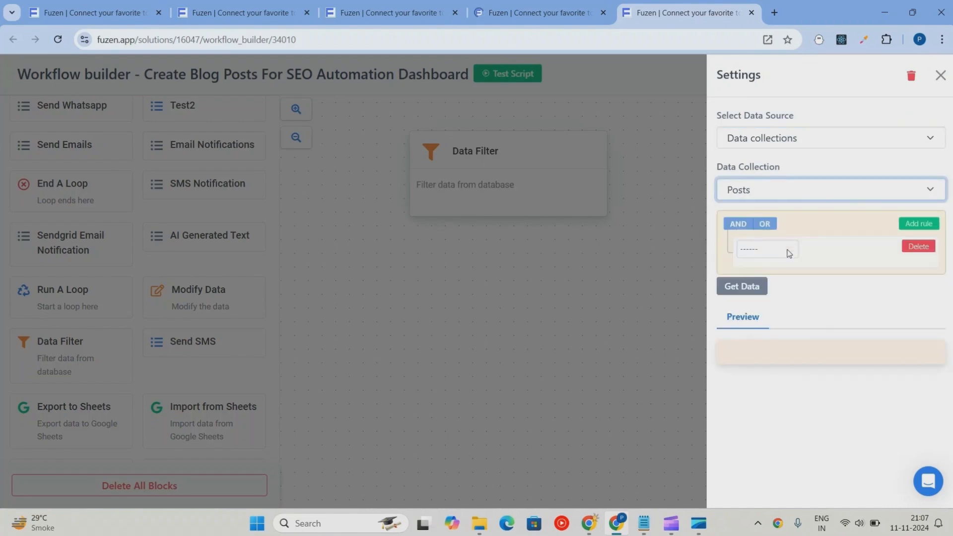
Step: Give the Data Filter two rules: create_with_ai_ equal Yes, and status is null
left_click(789, 253)
left_click(763, 331)
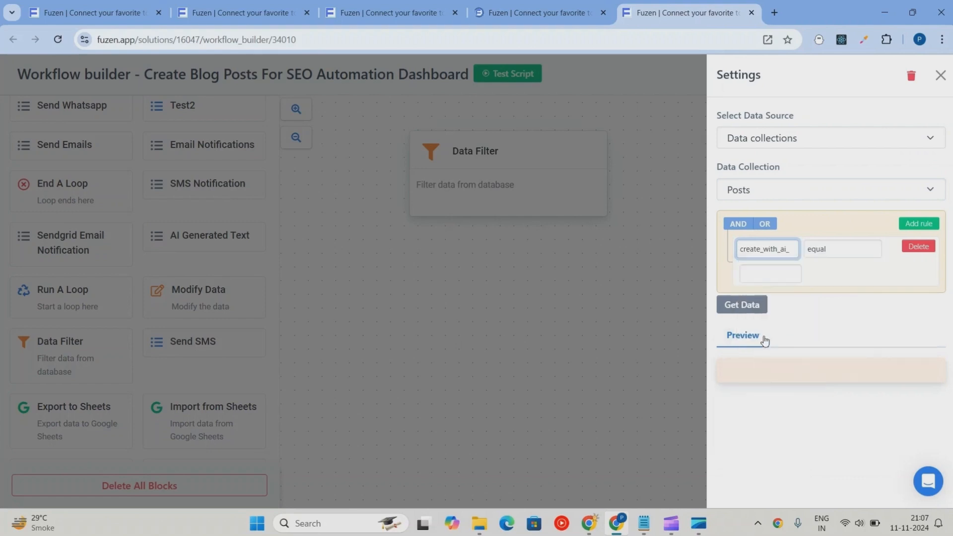
left_click(793, 275)
type("Yes")
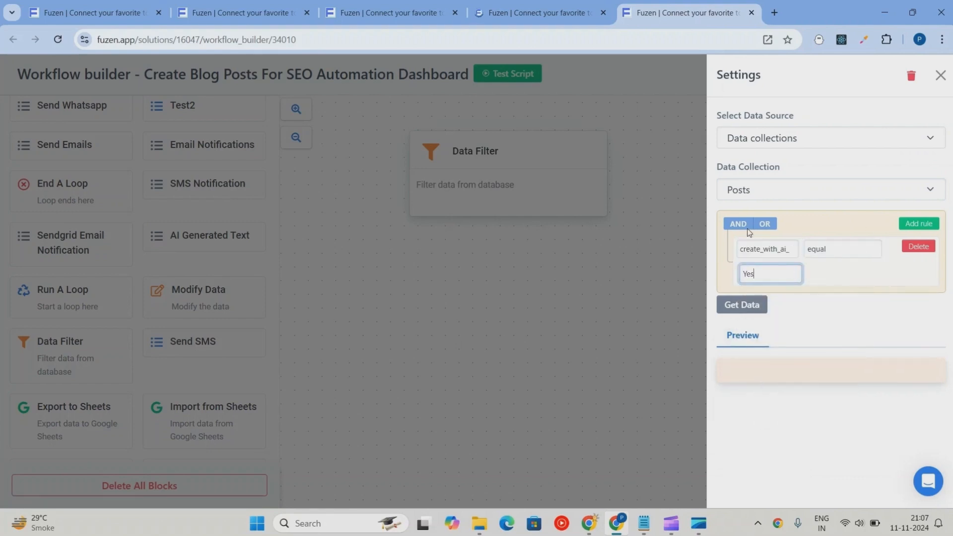
left_click(919, 223)
left_click(742, 304)
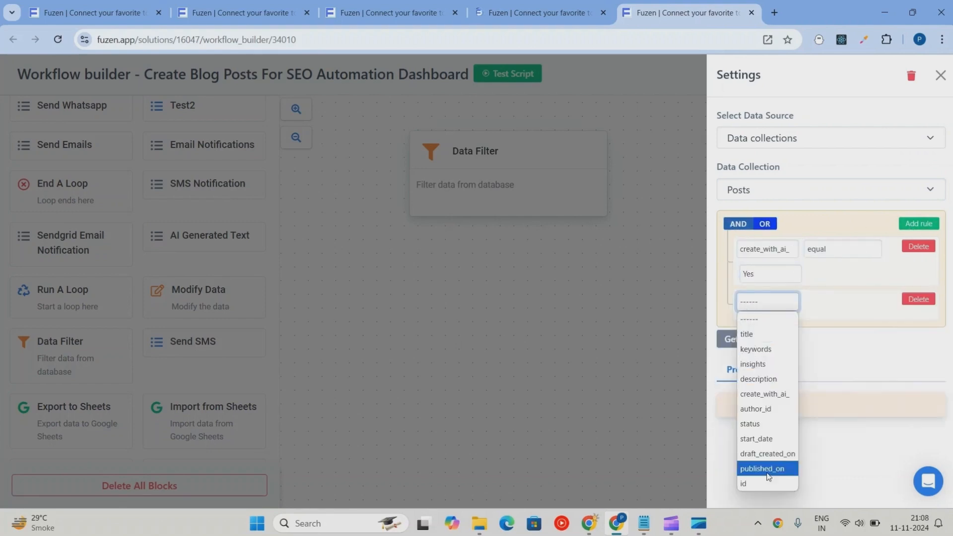
left_click(767, 422)
left_click(821, 303)
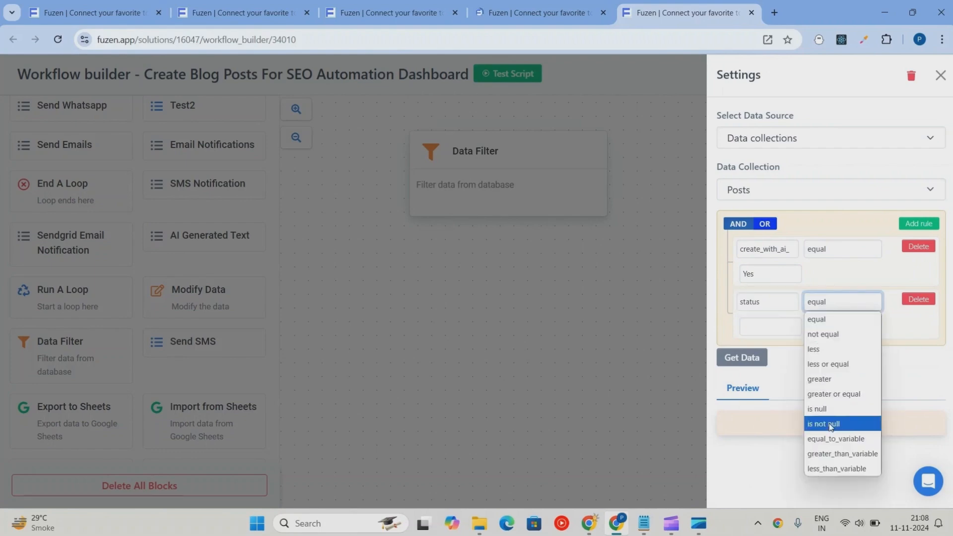
left_click(818, 408)
Step: Get the filtered data, save it as a variable named posts_arr, and dismiss the alert
left_click(749, 343)
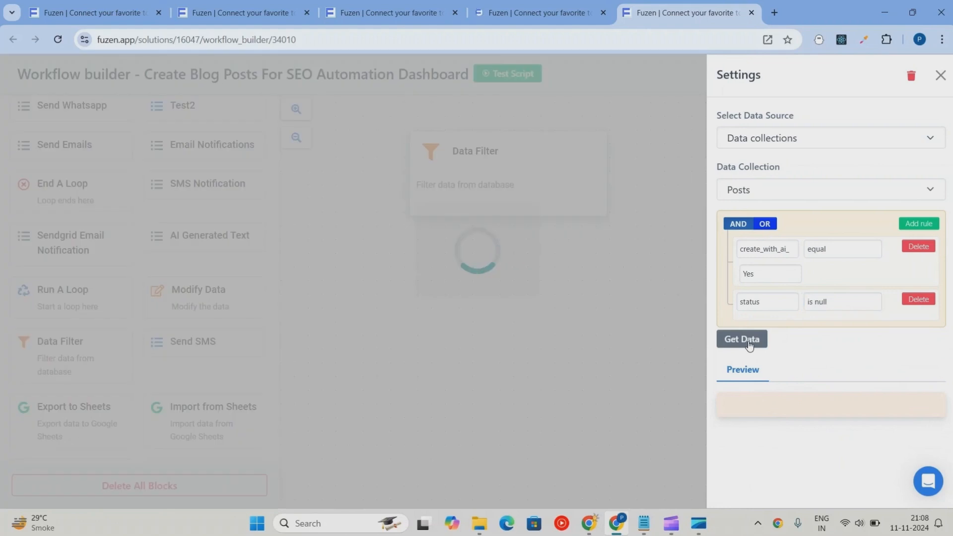
scroll(822, 295, "down", 4)
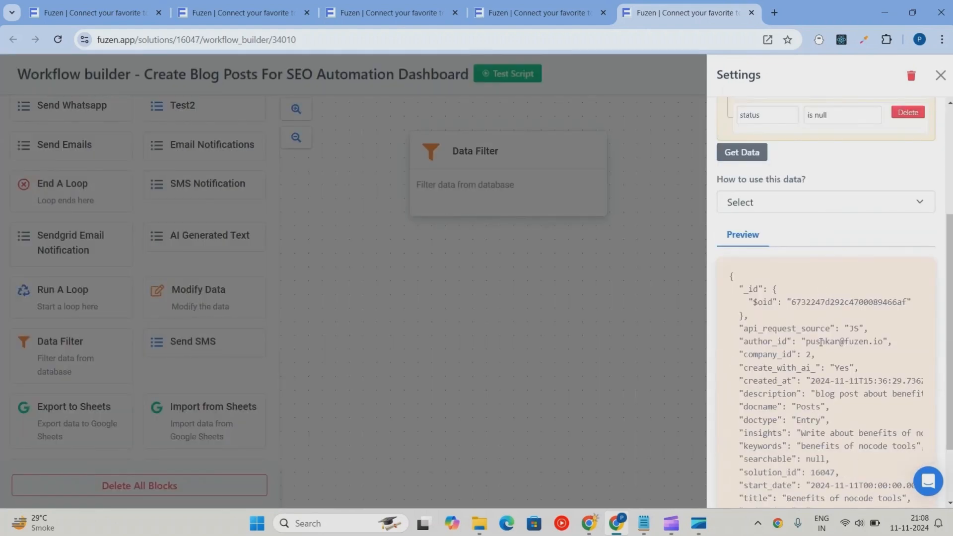
scroll(822, 322, "down", 2)
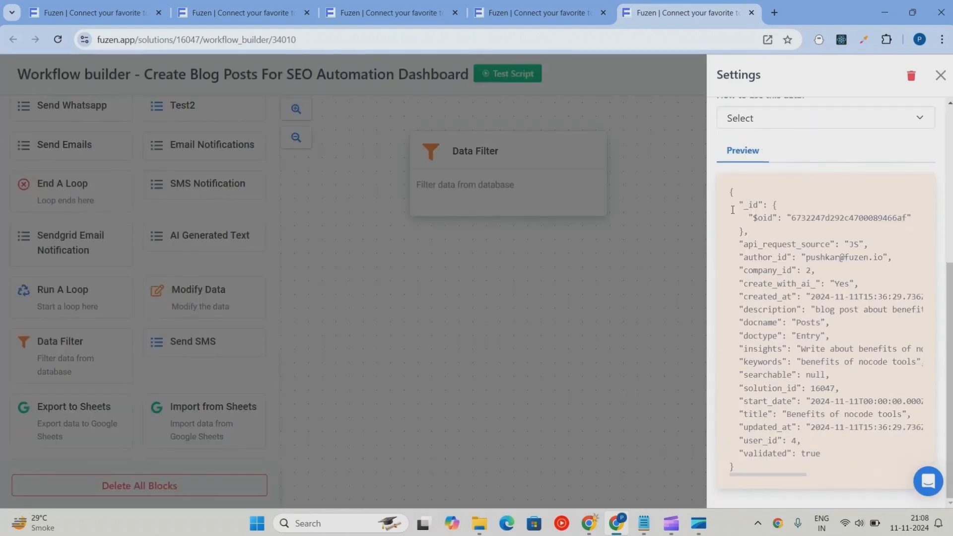
scroll(799, 296, "up", 3)
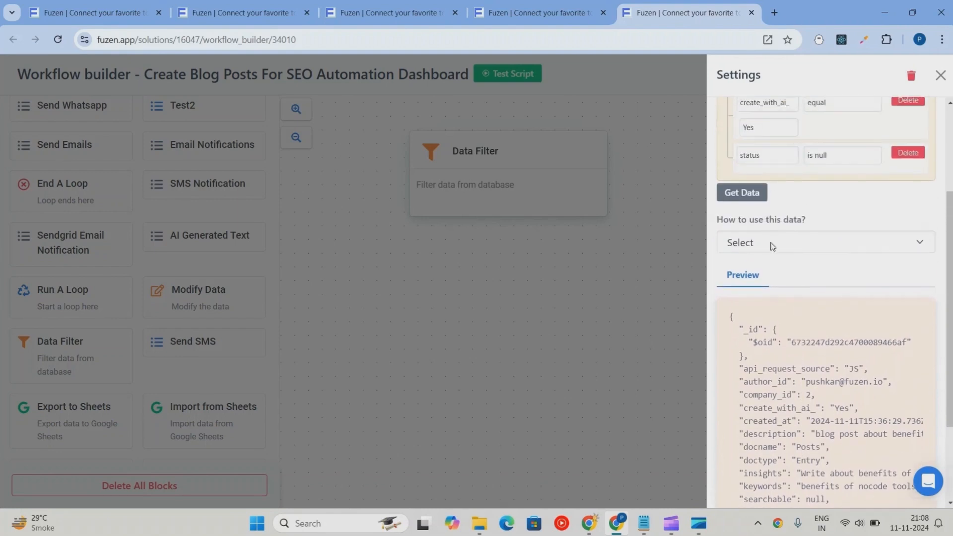
left_click(772, 242)
left_click(758, 299)
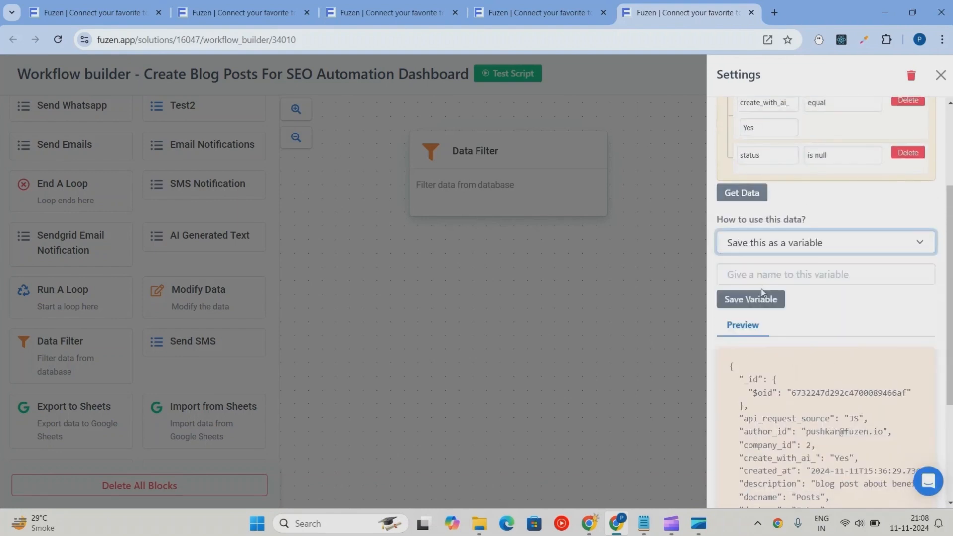
left_click(759, 275)
type("posts_arr")
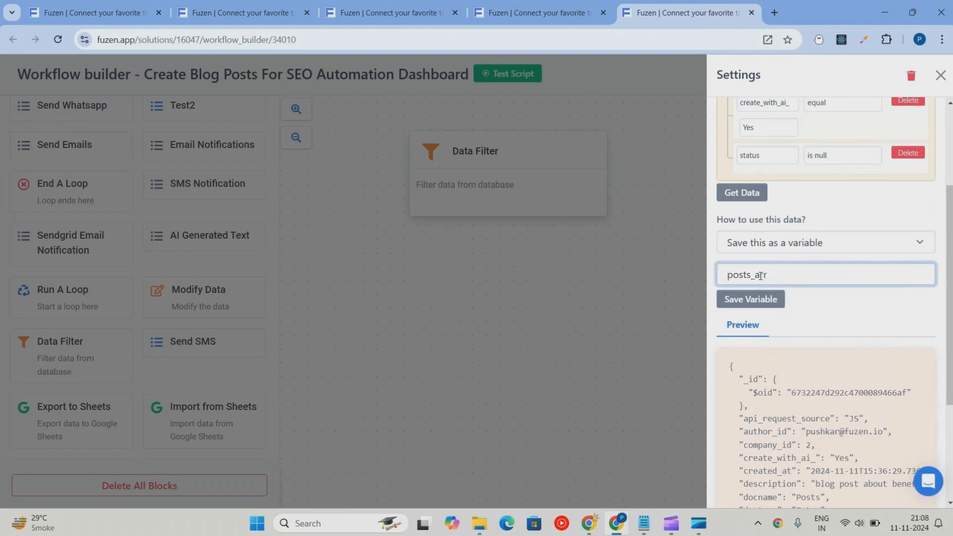
left_click(749, 298)
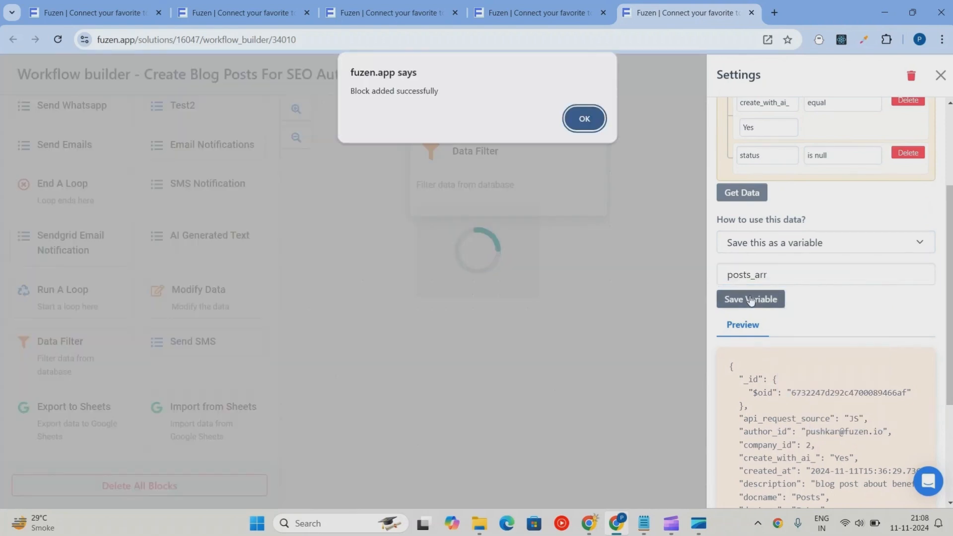
key("Return")
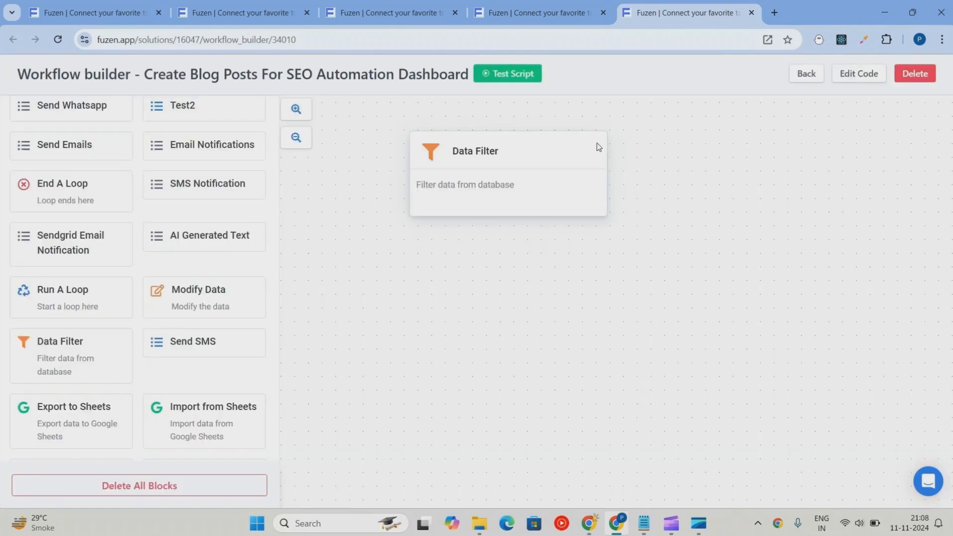
Step: Add a Run A Loop block below the Data Filter that loops over the posts_arr variable
left_click_drag(89, 294, 513, 276)
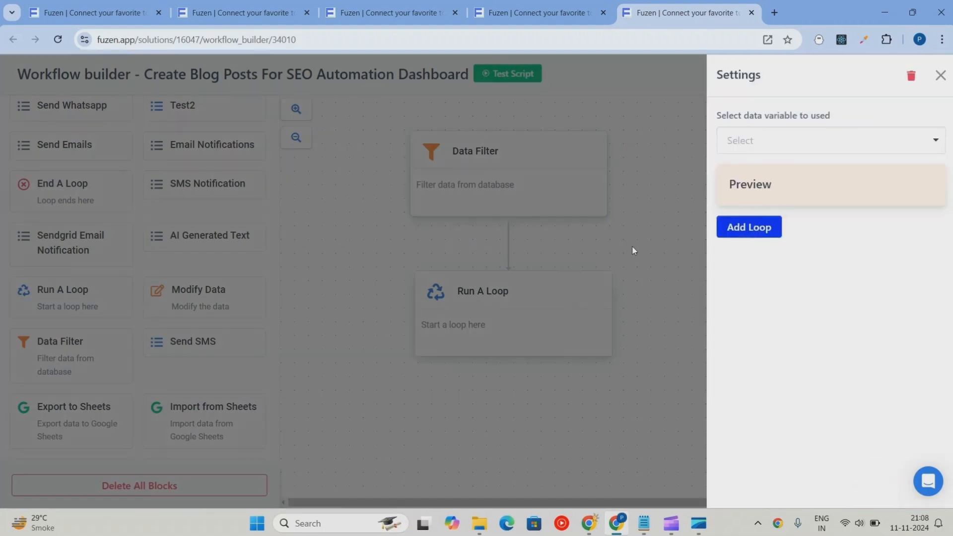
left_click(733, 143)
left_click(738, 209)
scroll(755, 224, "down", 1)
left_click(744, 490)
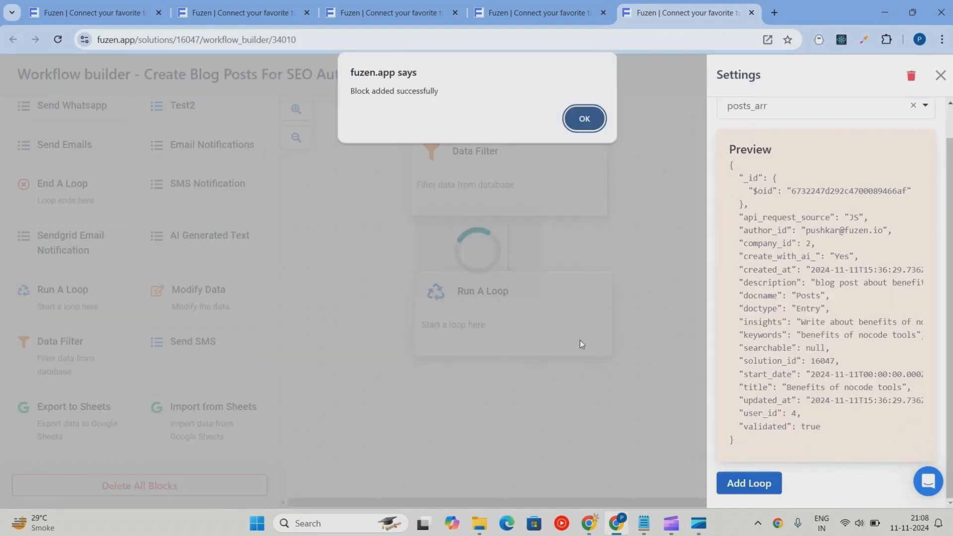
left_click(581, 118)
Step: Find the Text Personalization block by searching "te", add it below Run A Loop, and switch its template to Static Text
scroll(176, 329, "up", 5)
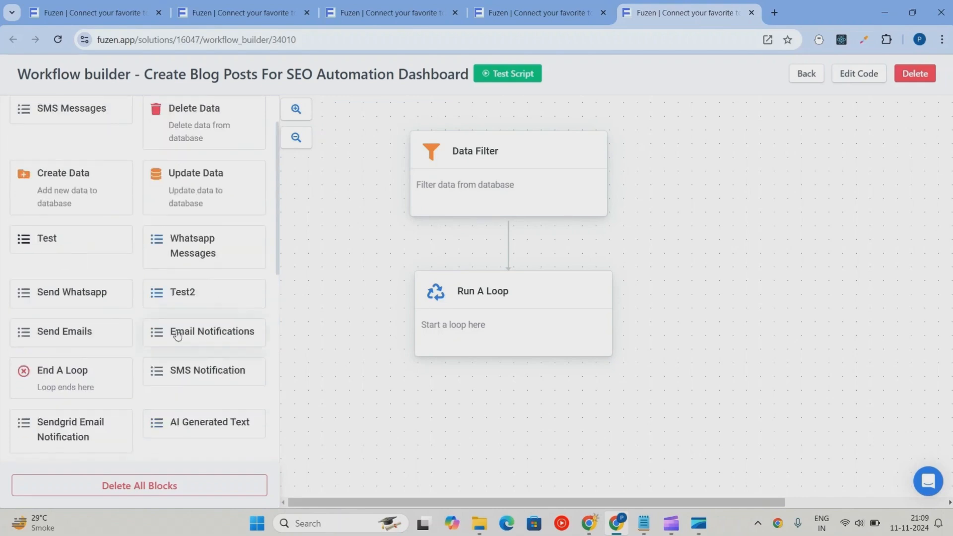
left_click(108, 132)
type("te")
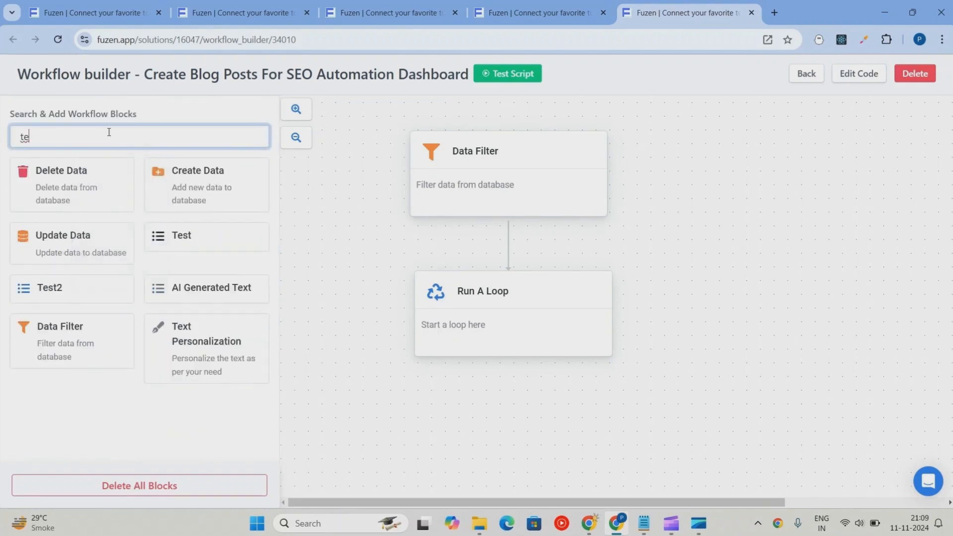
left_click_drag(218, 350, 491, 399)
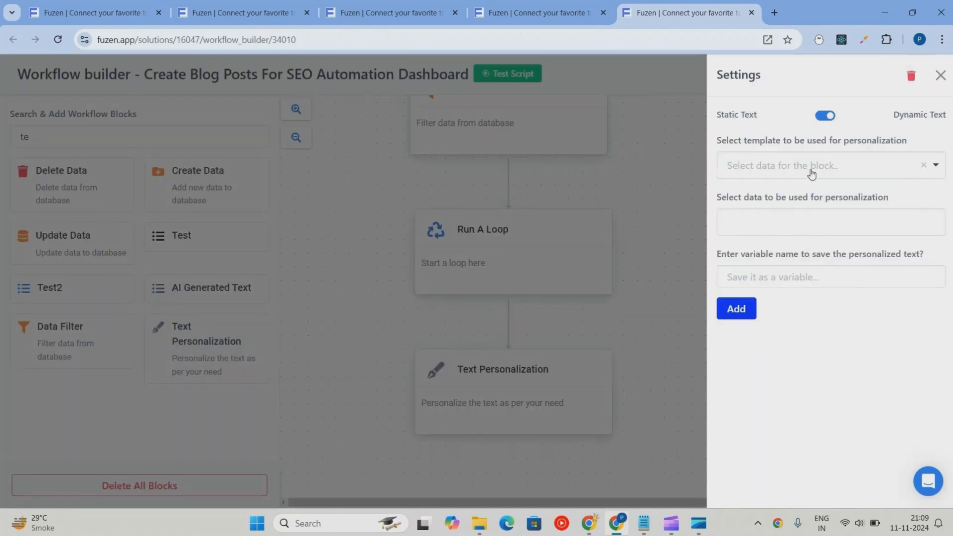
left_click(796, 172)
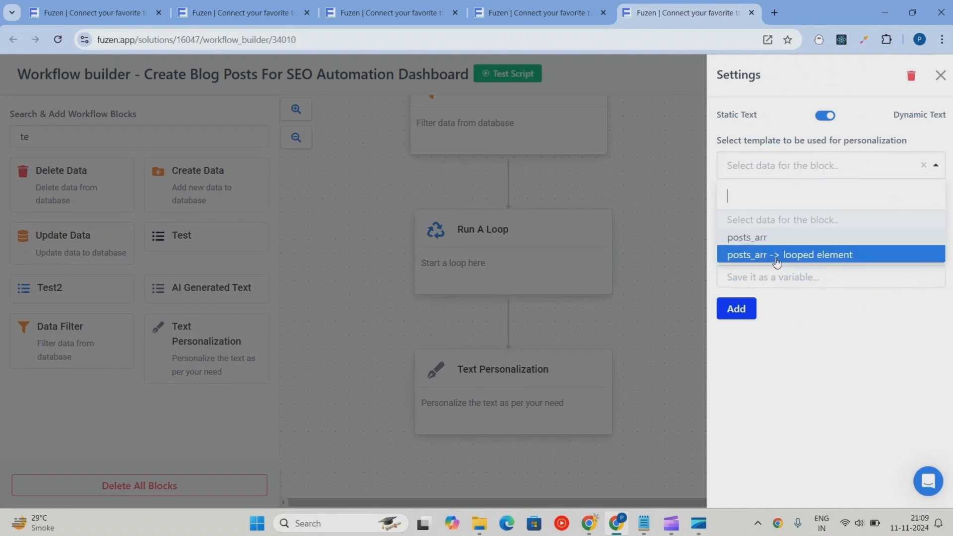
left_click(823, 116)
Step: Enter the four-paragraph template "Write a blog post about - #insights#. It will be titled - #title# Target keywords - #target# Return the html content of the post."
left_click(791, 159)
type("Write")
type(" a blog post about - #insights#.  ")
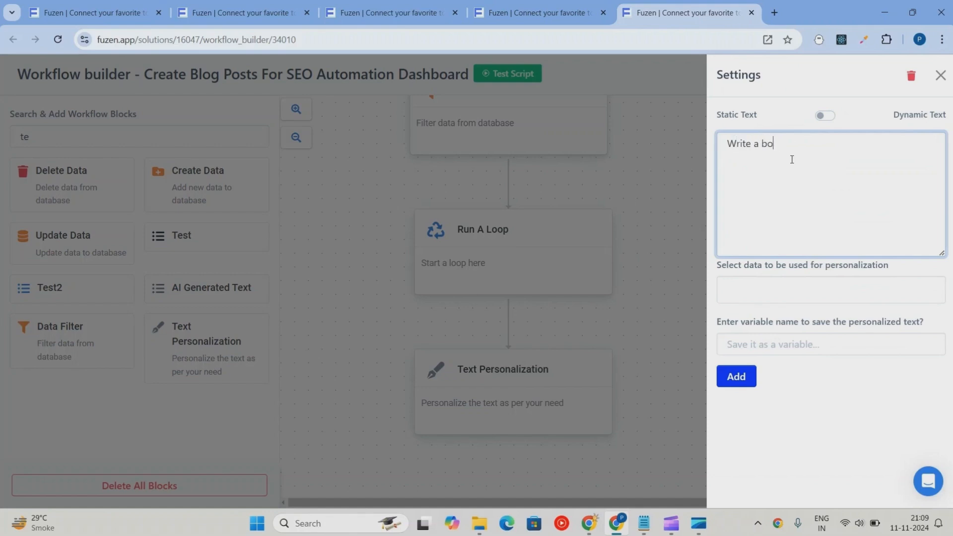
type("It will be titled - #title#")
key("Return")
key("Return")
type("Target keywords - #target#")
key("Return")
key("Return")
type("Return the html content of the post.")
Step: Personalize the text with posts_arr -> looped element, save it as variable ai_prompt, and add the block
left_click(755, 289)
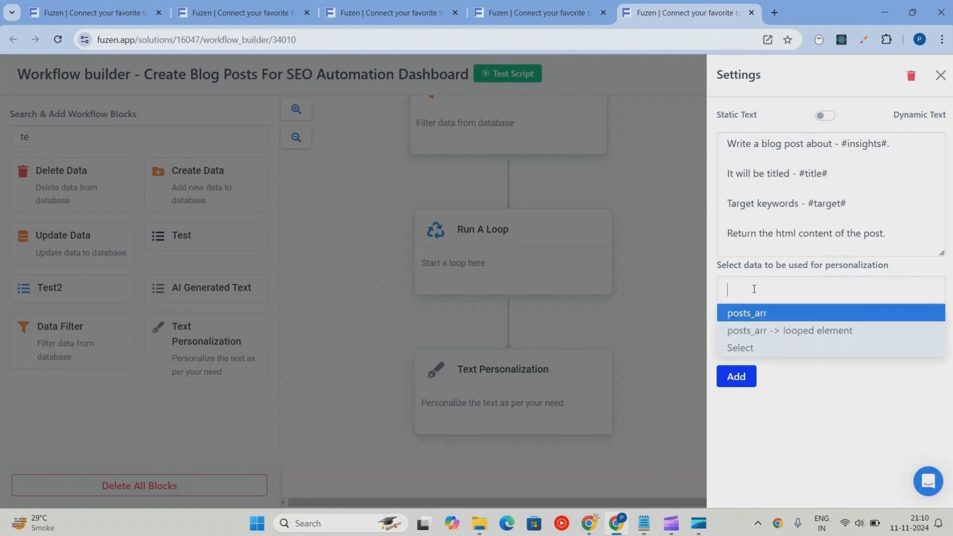
left_click(763, 331)
left_click(833, 391)
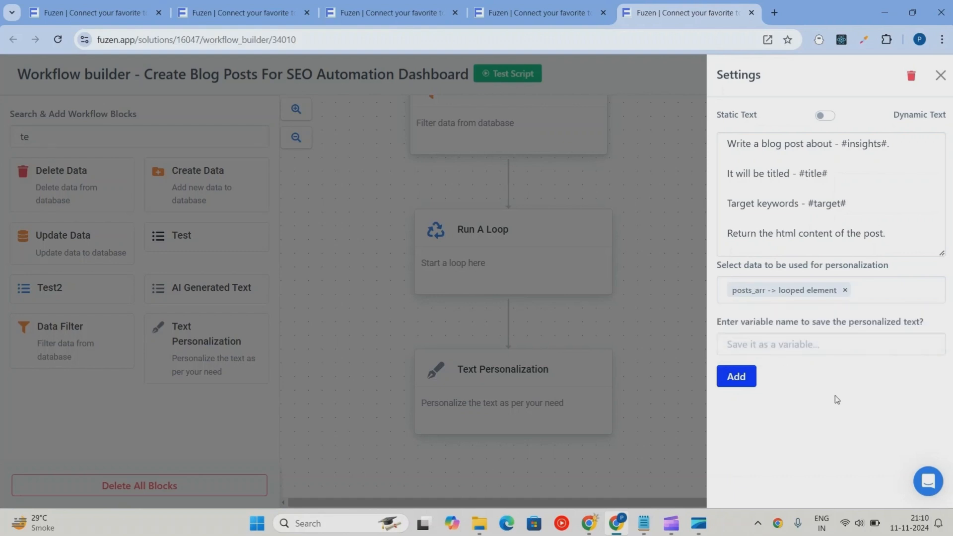
left_click(755, 342)
type("ai_prompt")
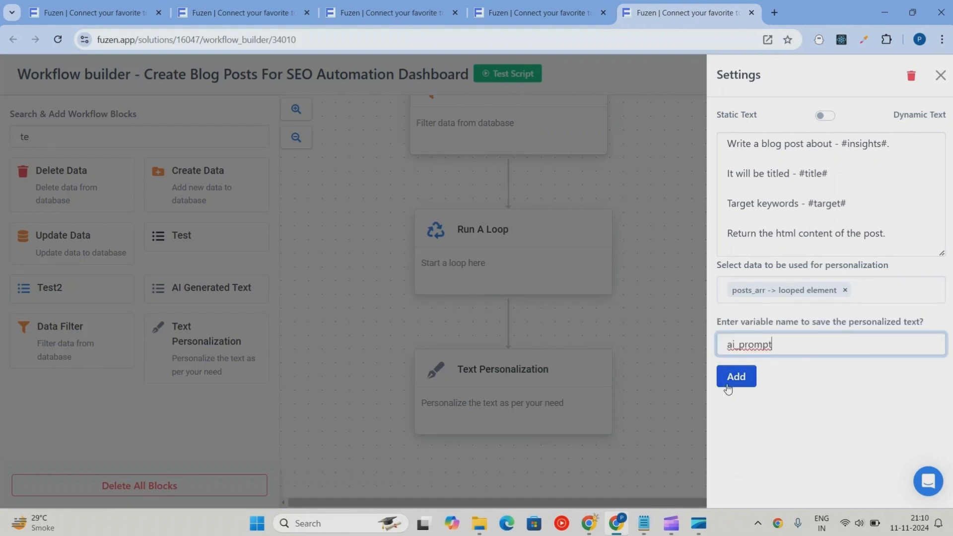
left_click(726, 387)
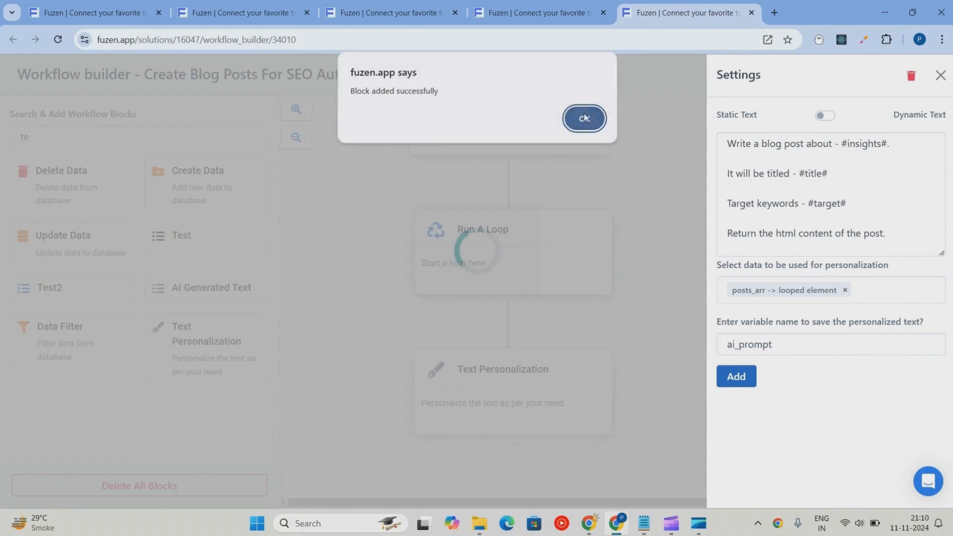
left_click(584, 117)
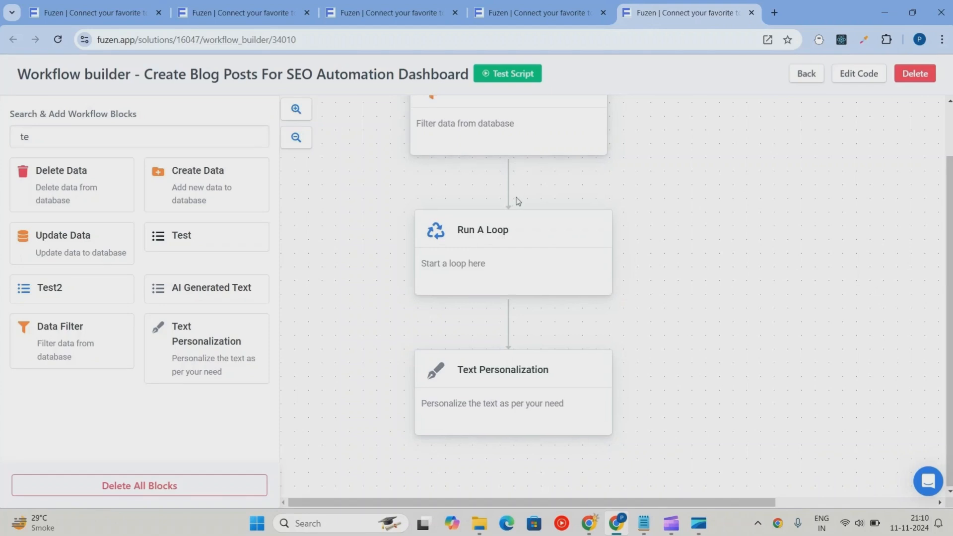
Step: Find the OpenAI Connector block by searching "ai c", add it below Text Personalization, and set its AI model to gpt-4o
left_click_drag(97, 138, 1, 140)
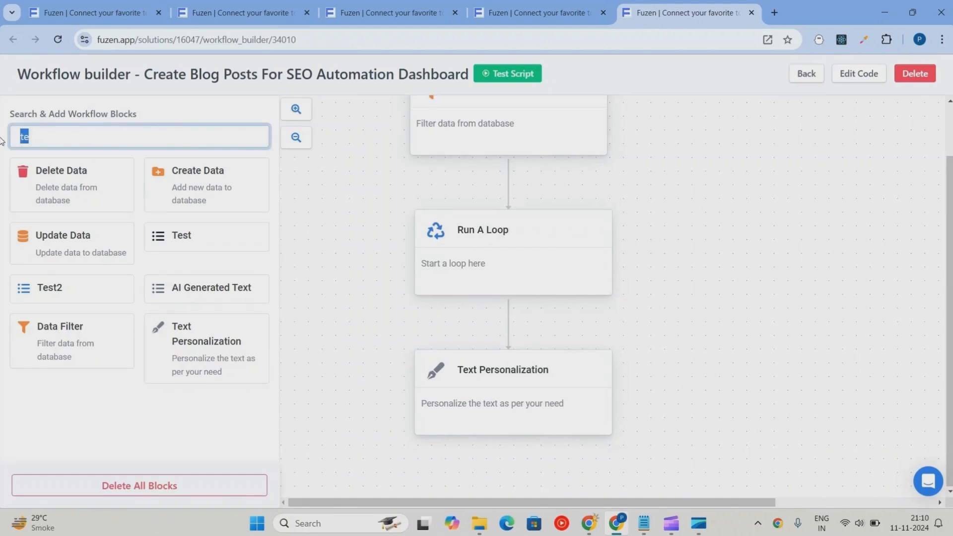
type("ai c")
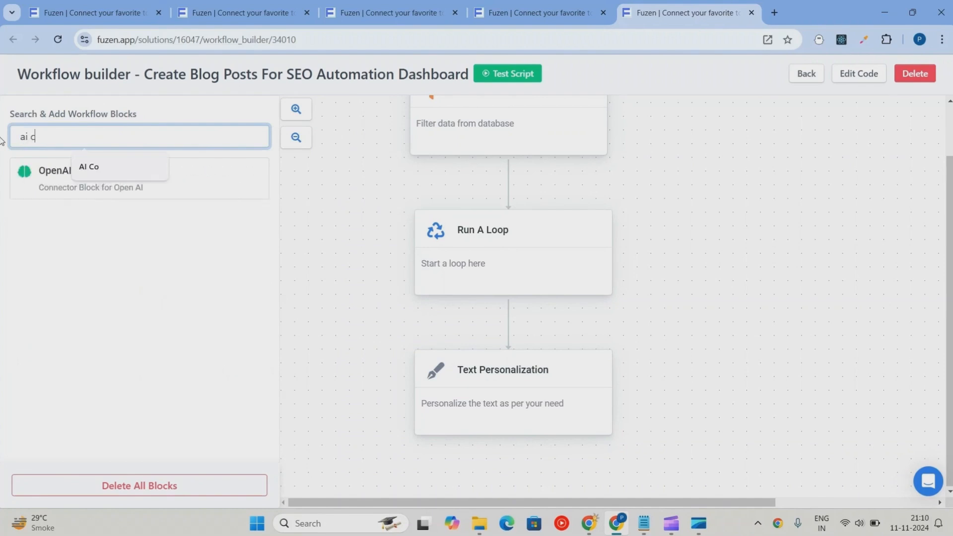
left_click_drag(42, 178, 481, 479)
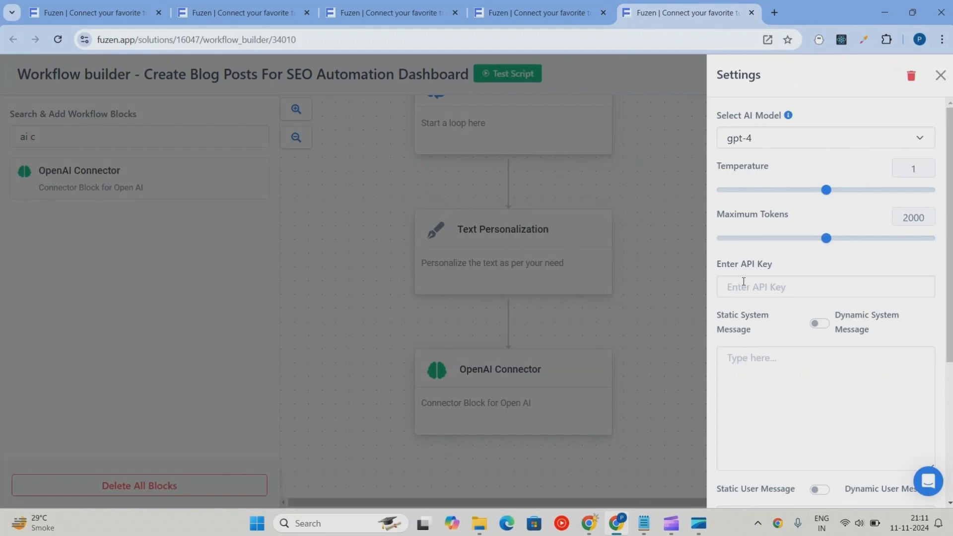
left_click(814, 140)
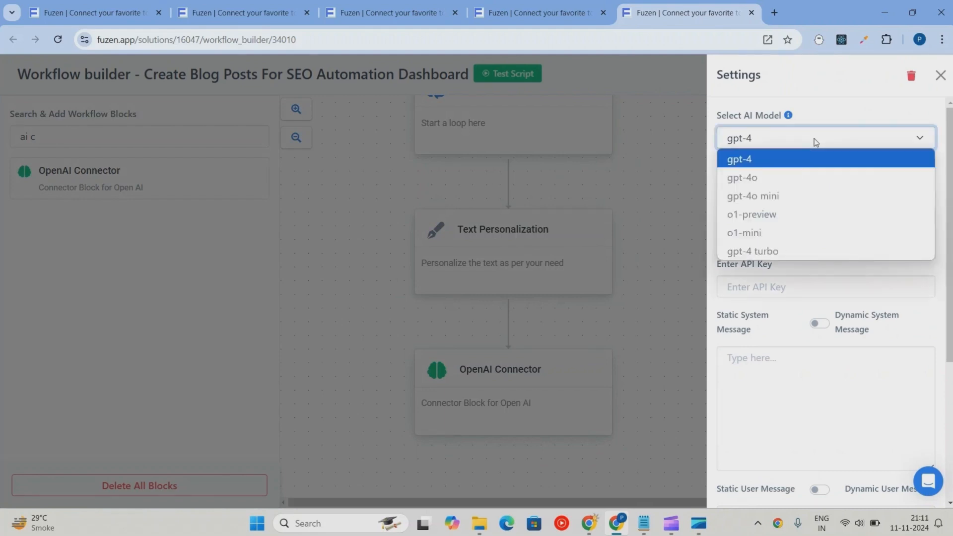
left_click(795, 185)
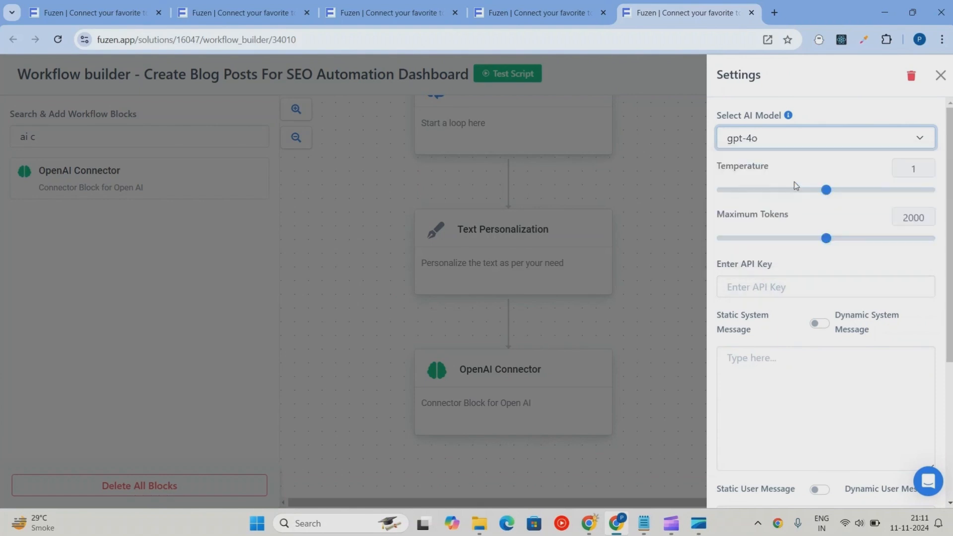
Step: Copy the dev_api_key value from the API Key text file in the OpenAI folder and paste it as the connector's API key
left_click(764, 291)
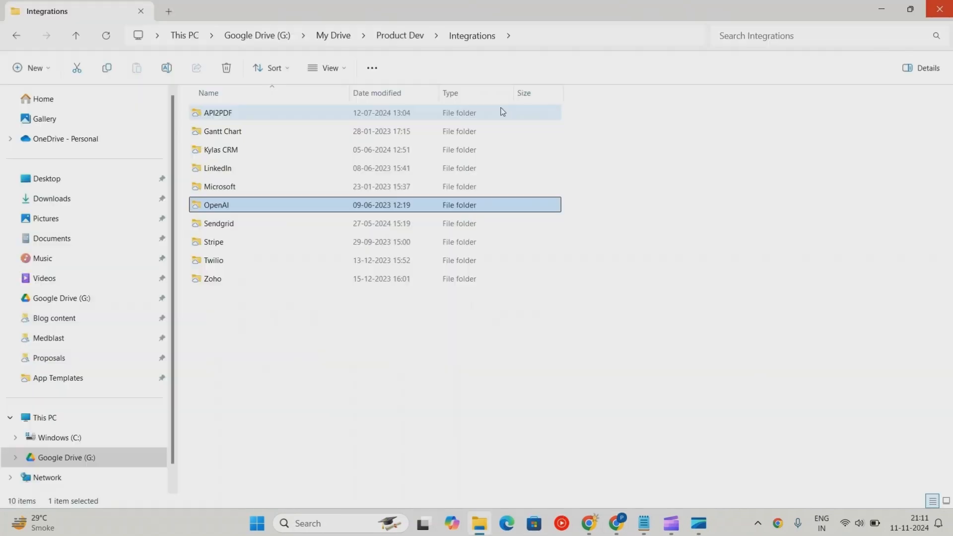
key("Return")
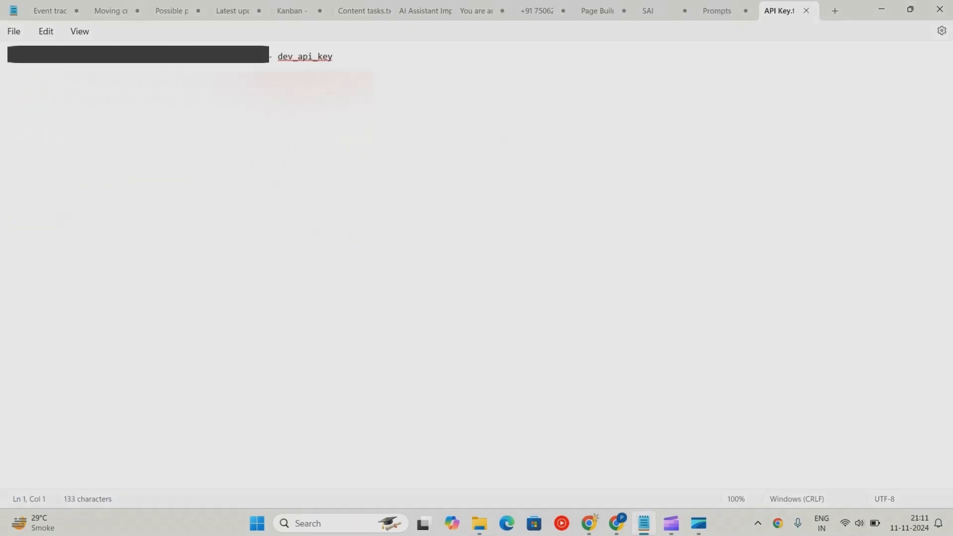
left_click_drag(8, 56, 260, 56)
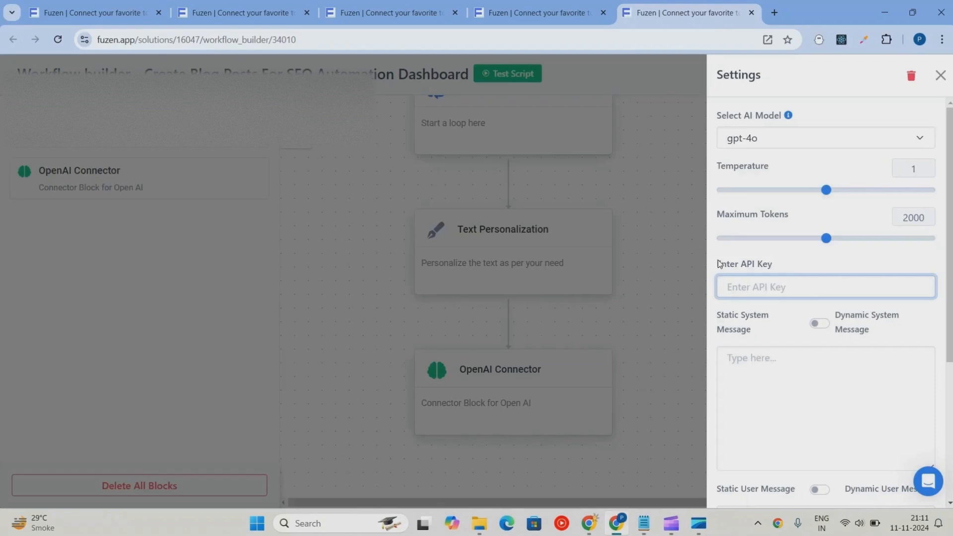
key("ctrl+v")
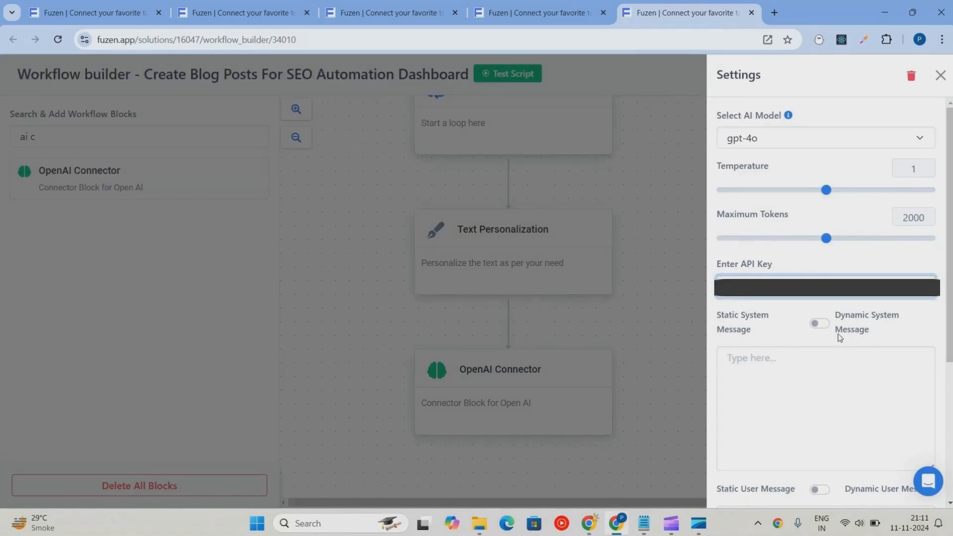
Step: Copy the four system message paragraphs from the Prompts note into the connector's static system message, without the trailing blank line
left_click(792, 371)
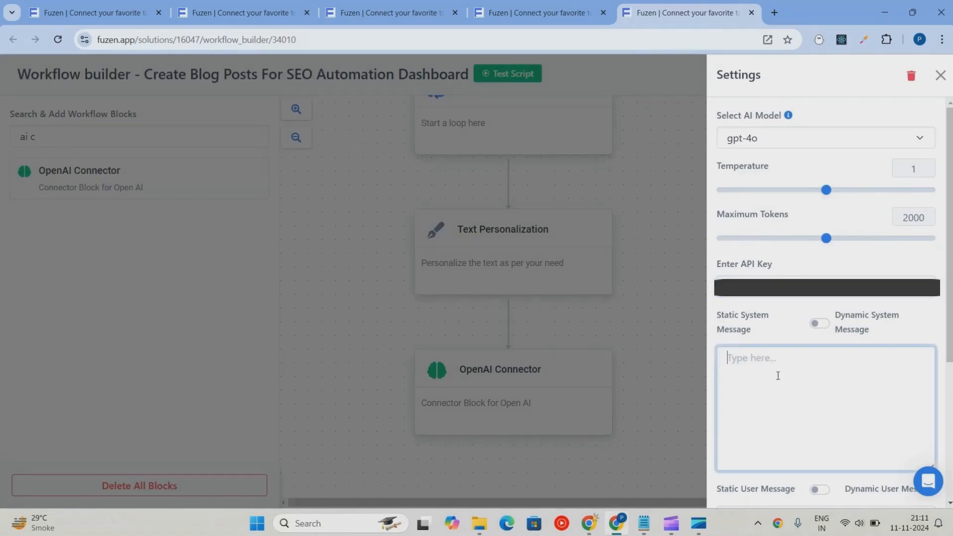
left_click(643, 523)
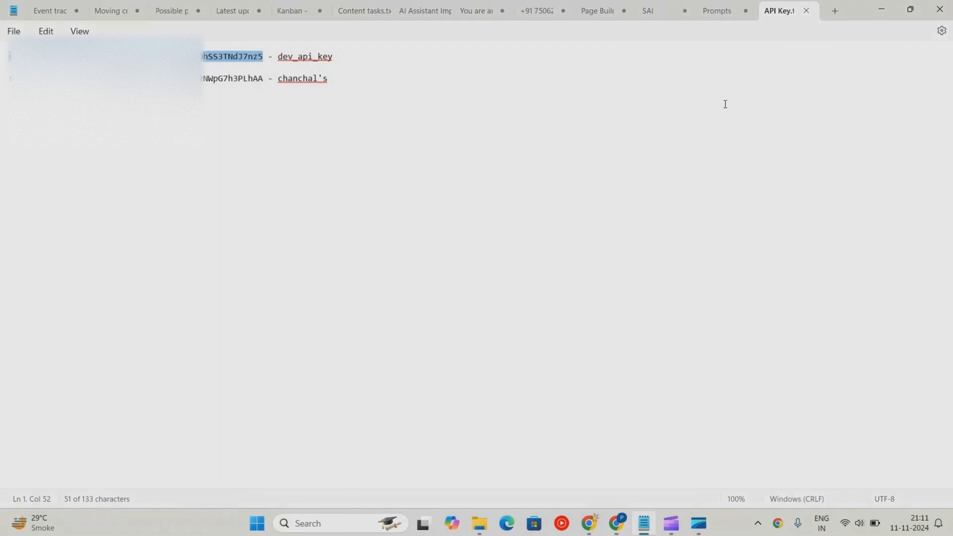
left_click(718, 11)
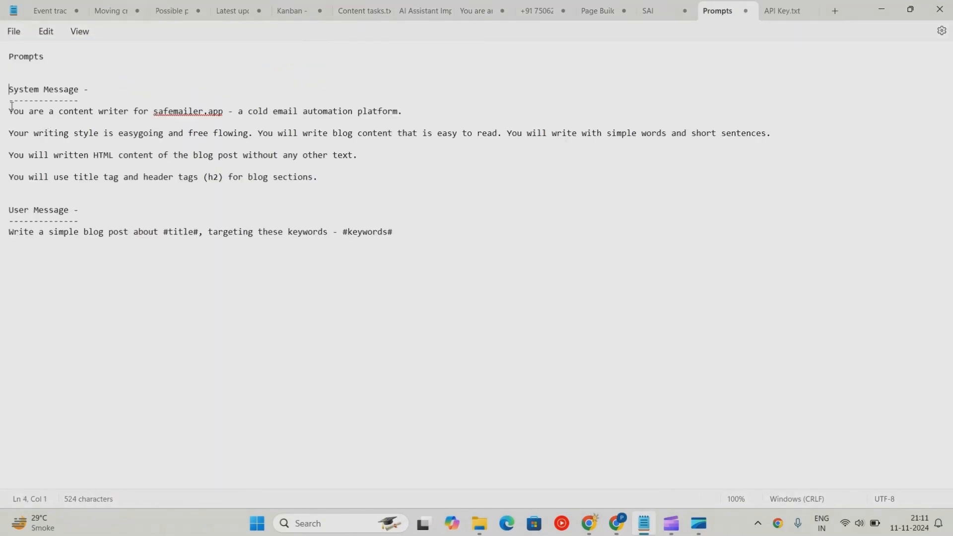
left_click_drag(9, 111, 327, 178)
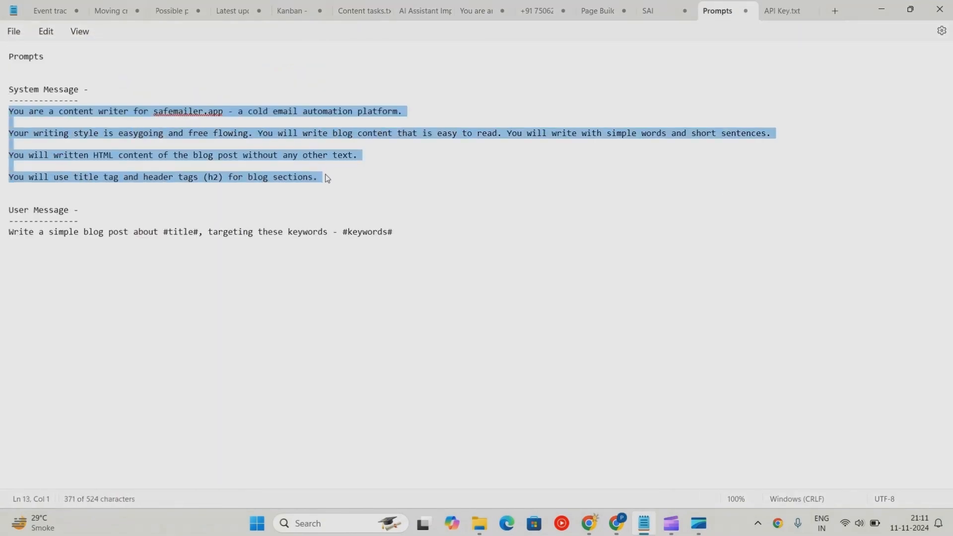
left_click(616, 523)
left_click(720, 393)
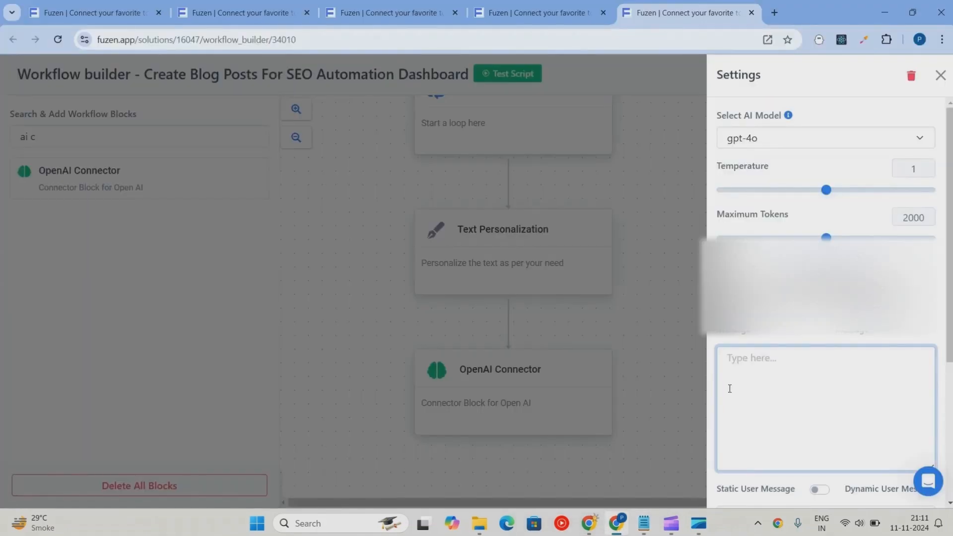
key("ctrl+v")
scroll(791, 255, "down", 4)
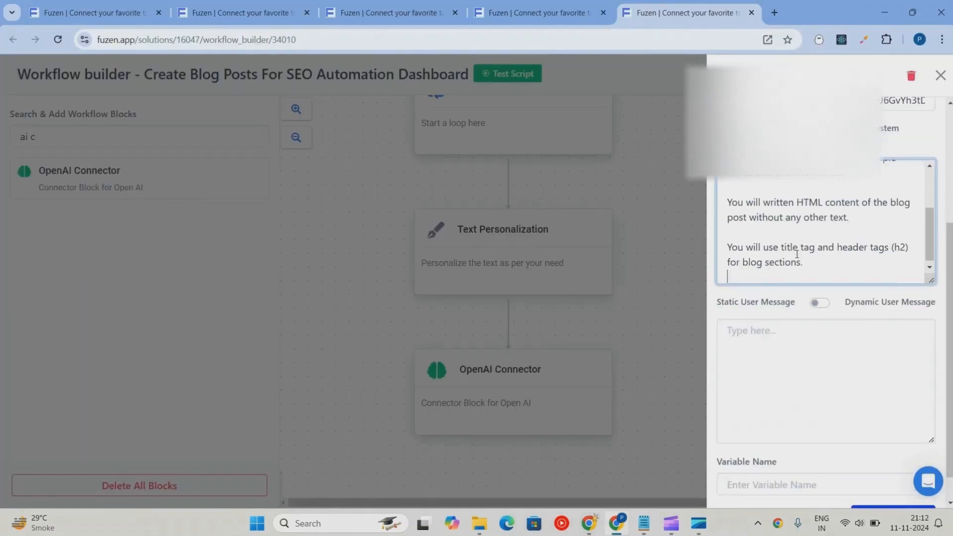
key("BackSpace")
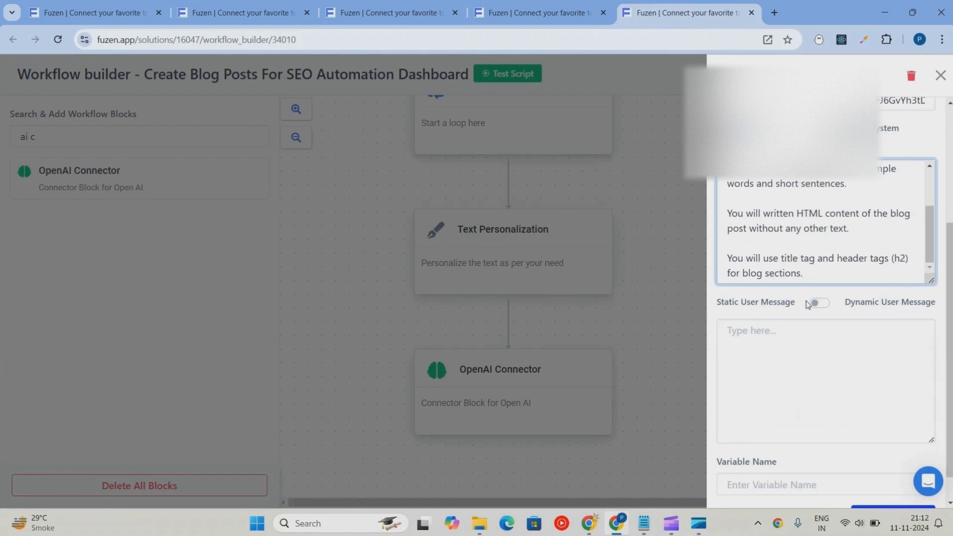
Step: Make the user message dynamic using ai_prompt, save the output as variable html_content, and add the OpenAI Connector block
left_click(819, 303)
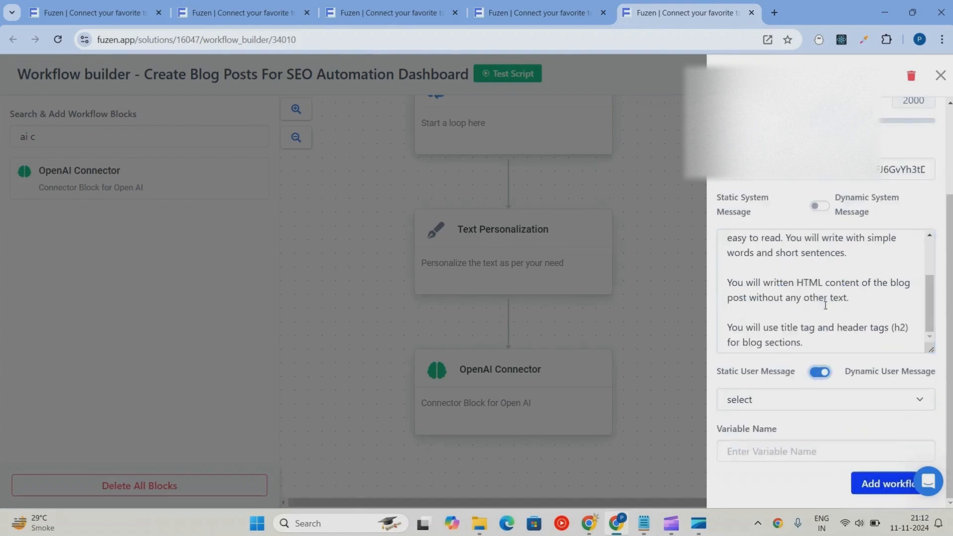
left_click(801, 402)
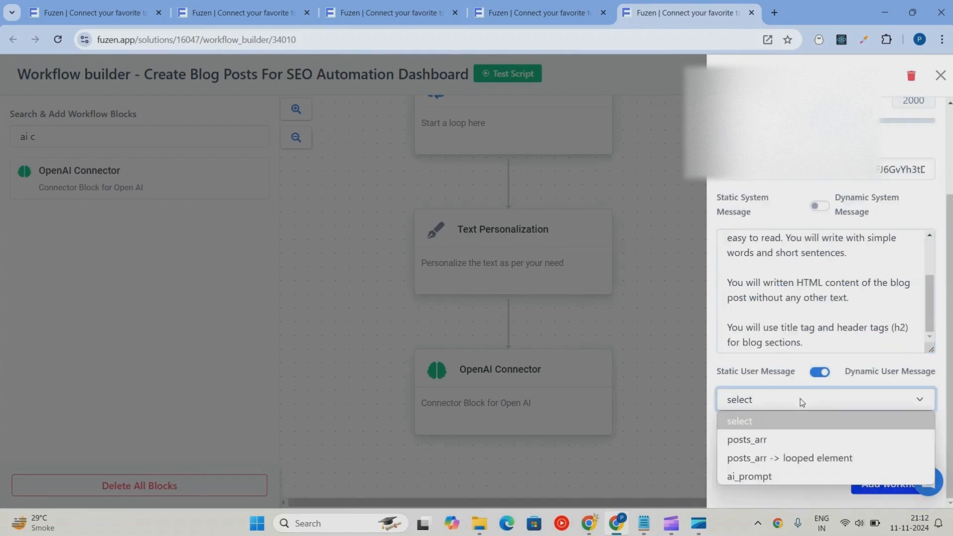
left_click(778, 470)
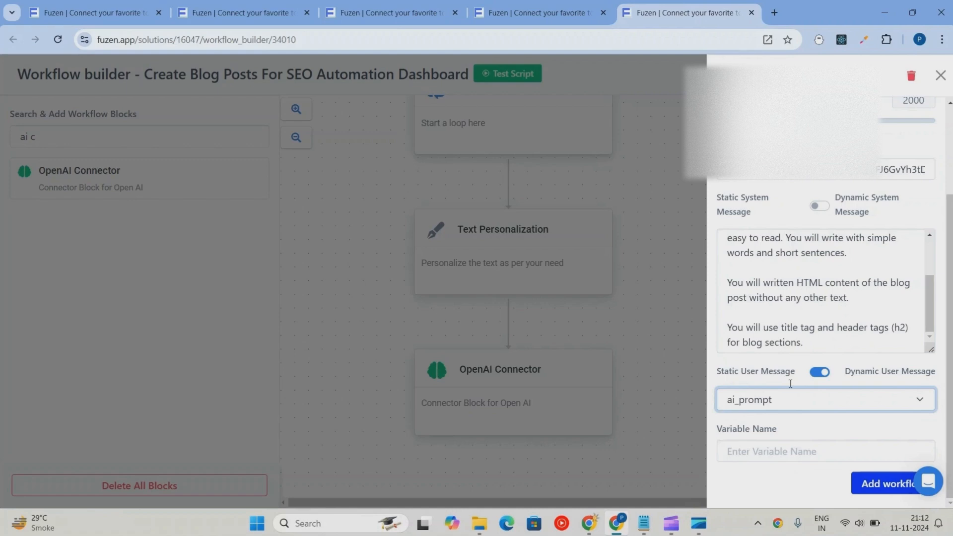
left_click(749, 450)
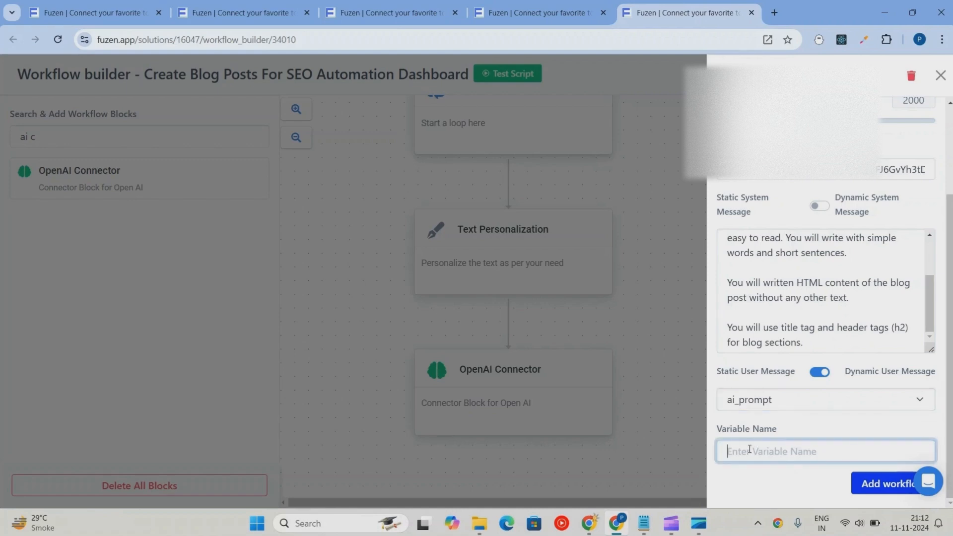
type("html_content")
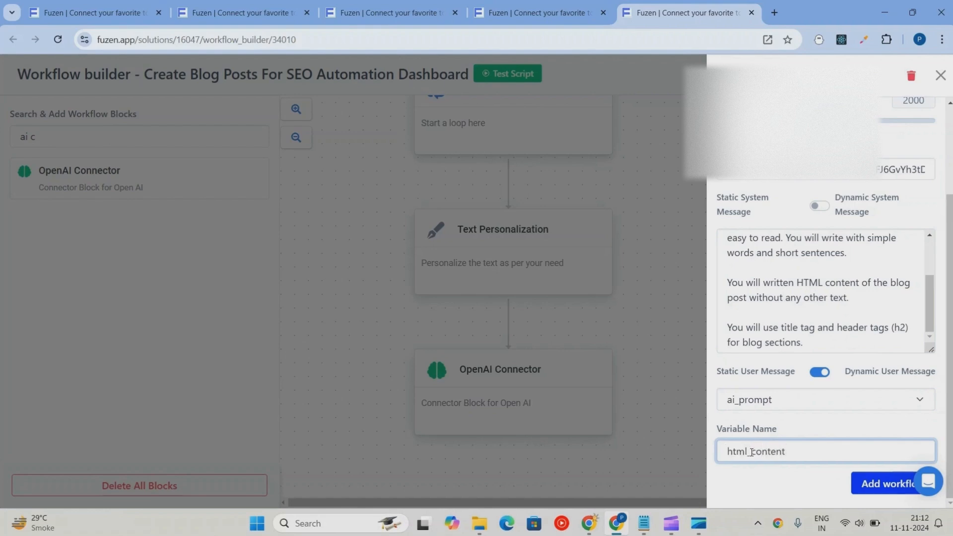
left_click(865, 483)
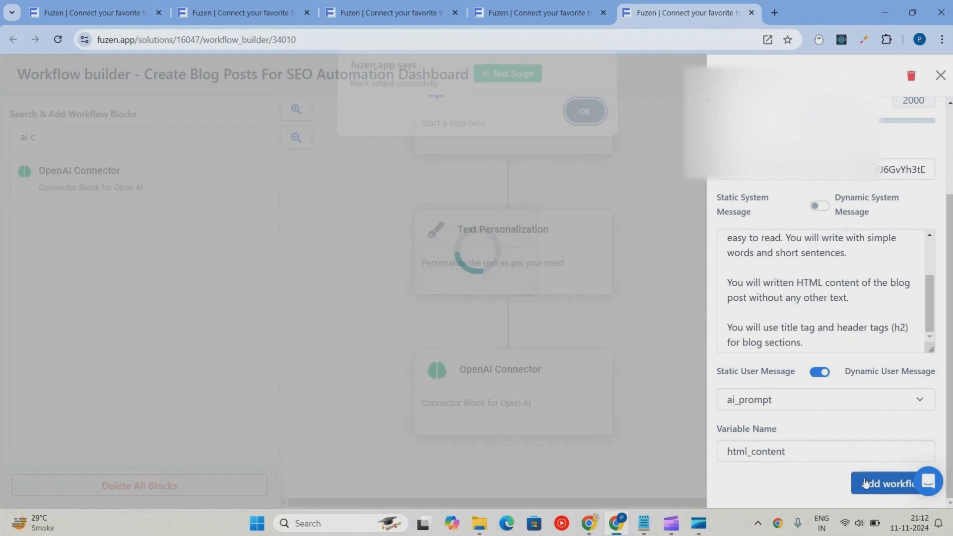
left_click(584, 118)
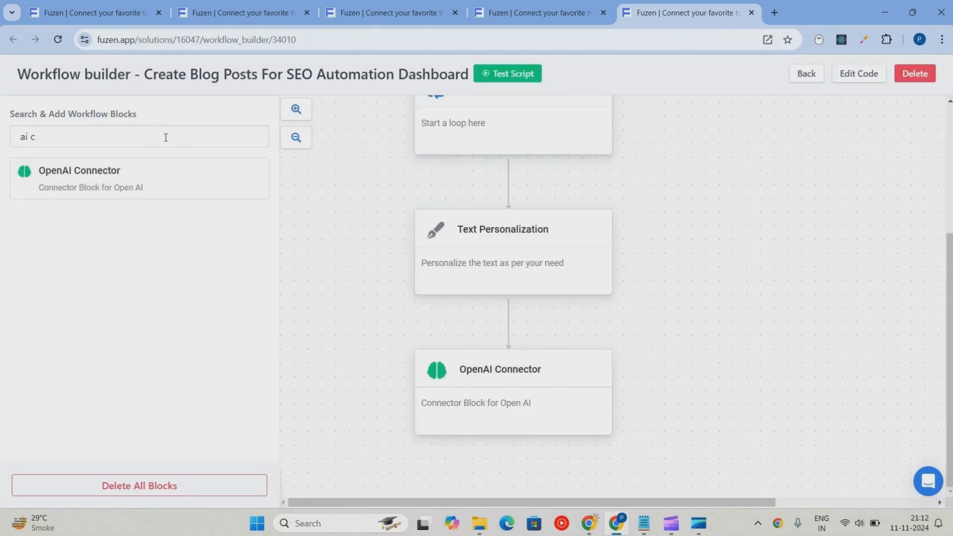
Step: Find the Update Data block by searching "update", add it below OpenAI Connector, and choose posts_arr -> looped element as the data to update
left_click_drag(109, 136, 2, 133)
type("update")
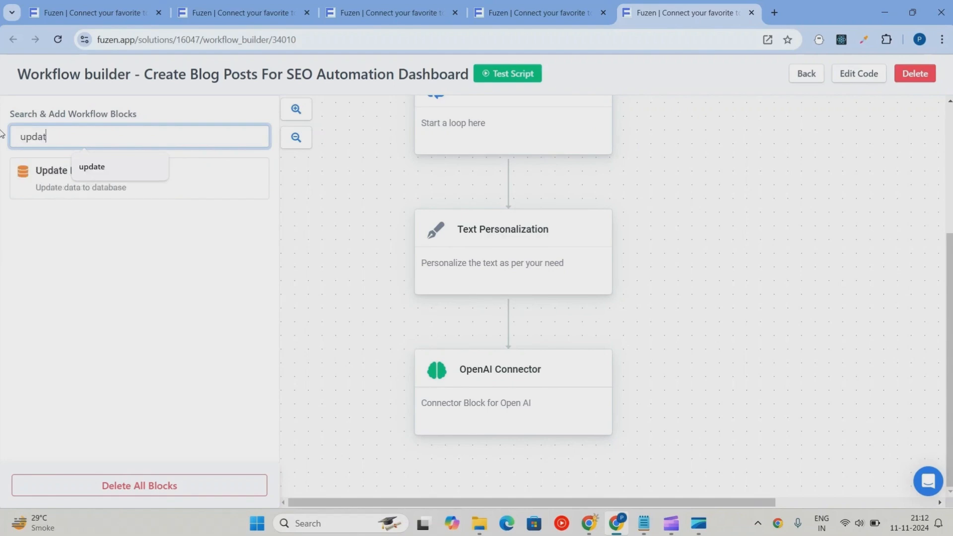
left_click(52, 185)
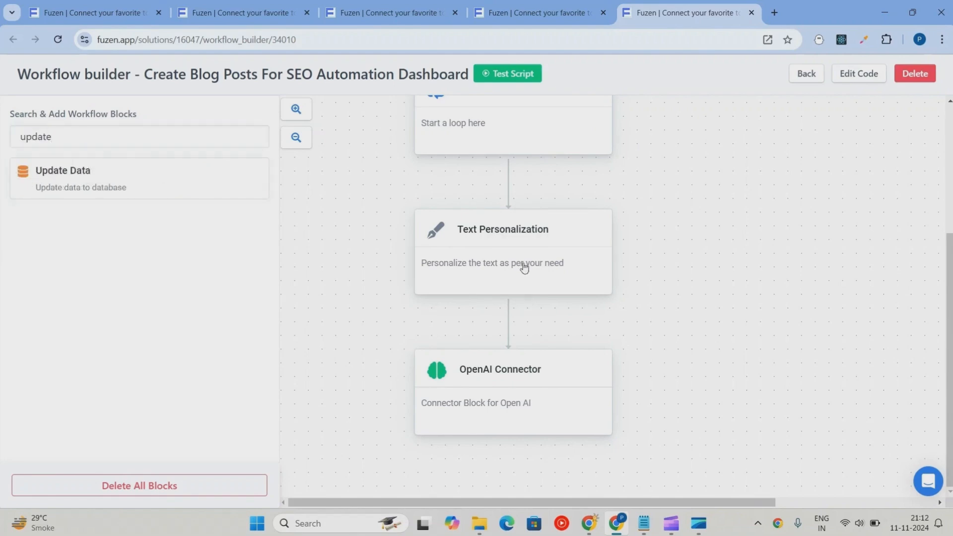
left_click_drag(213, 190, 576, 478)
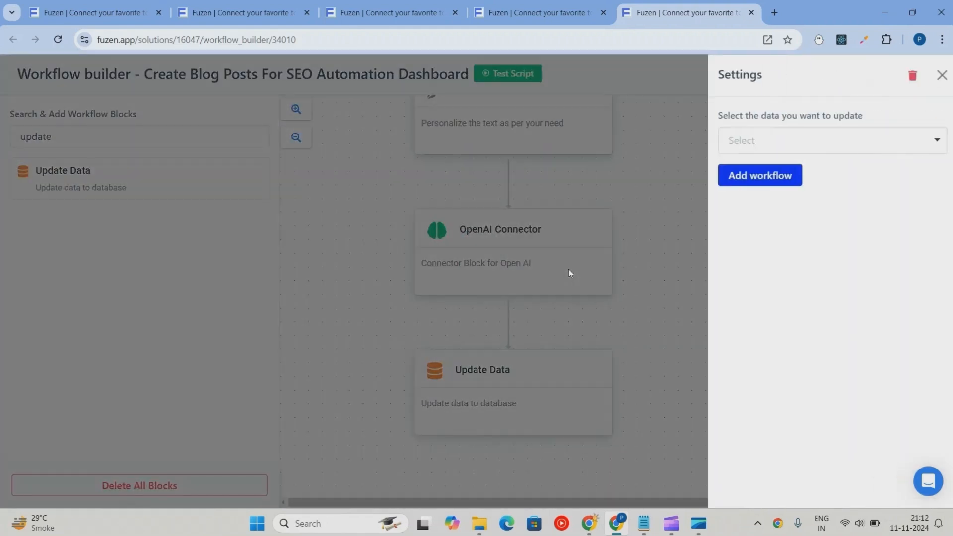
left_click(835, 151)
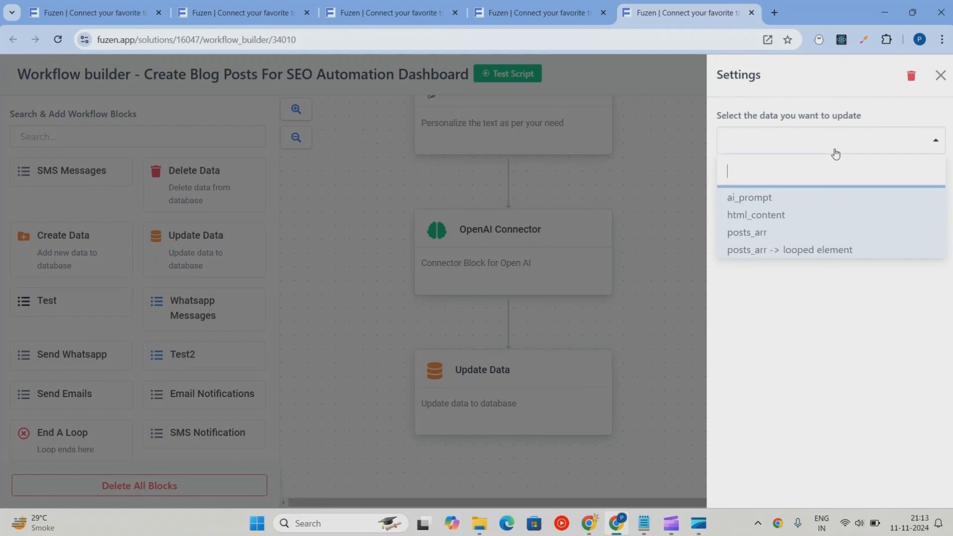
left_click(773, 251)
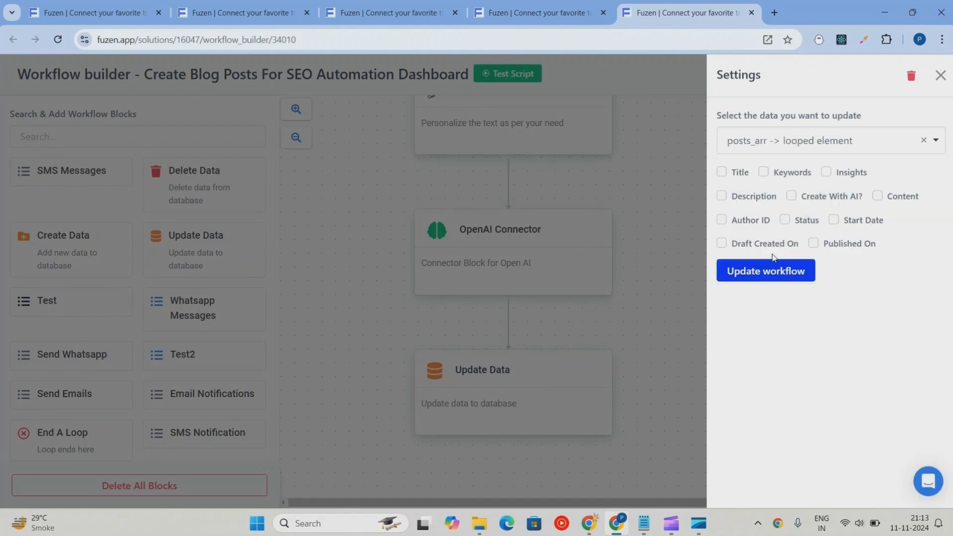
Step: Include the Content field in the update, set its value dynamically to html_content, and save the Update Data block
left_click(877, 197)
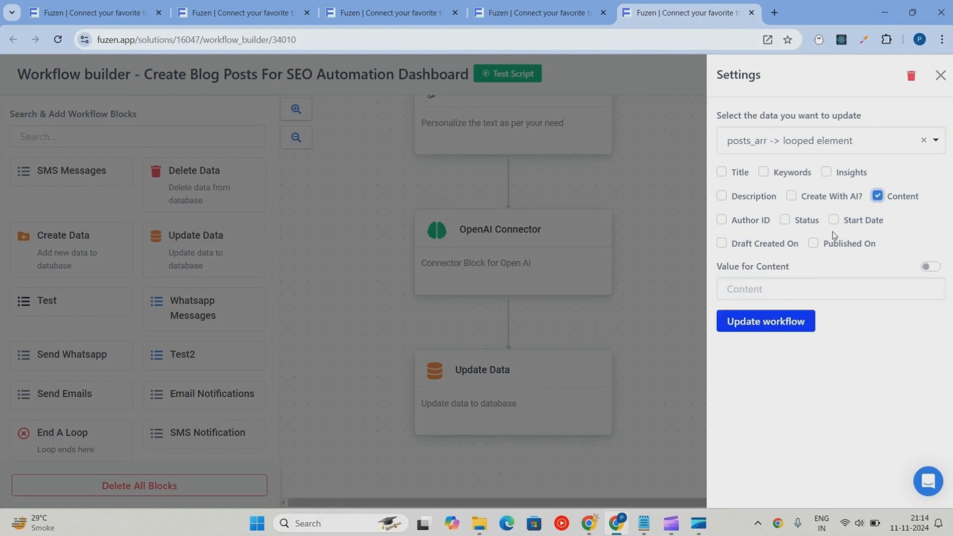
left_click(774, 286)
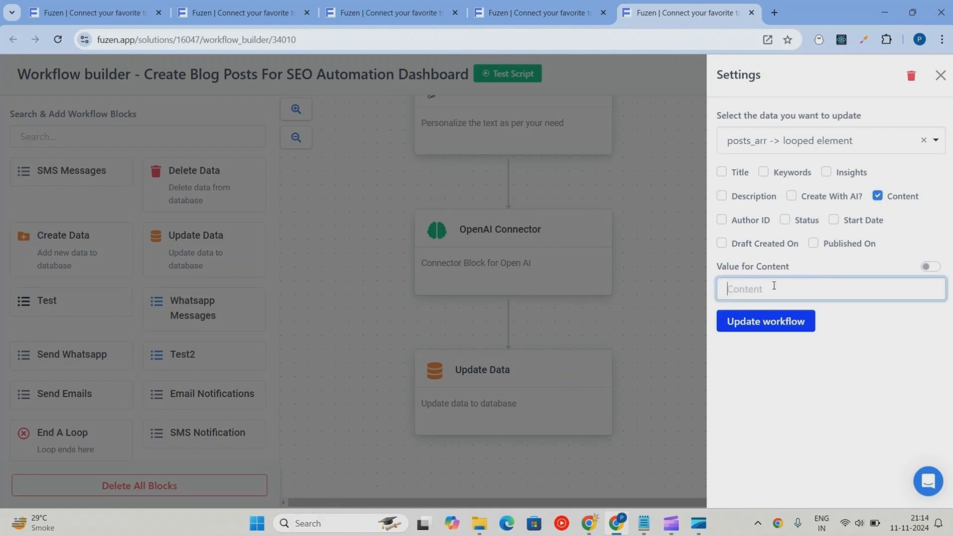
left_click(935, 269)
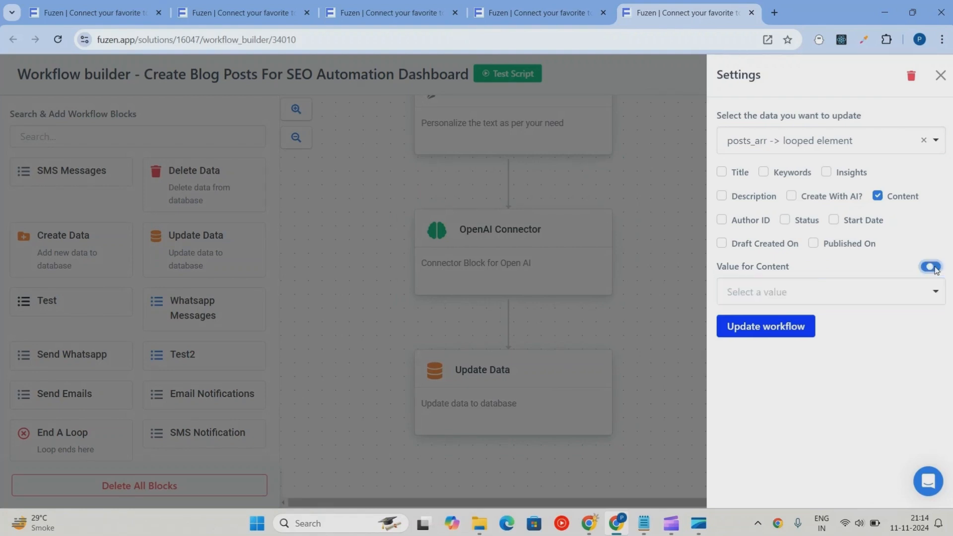
left_click(836, 299)
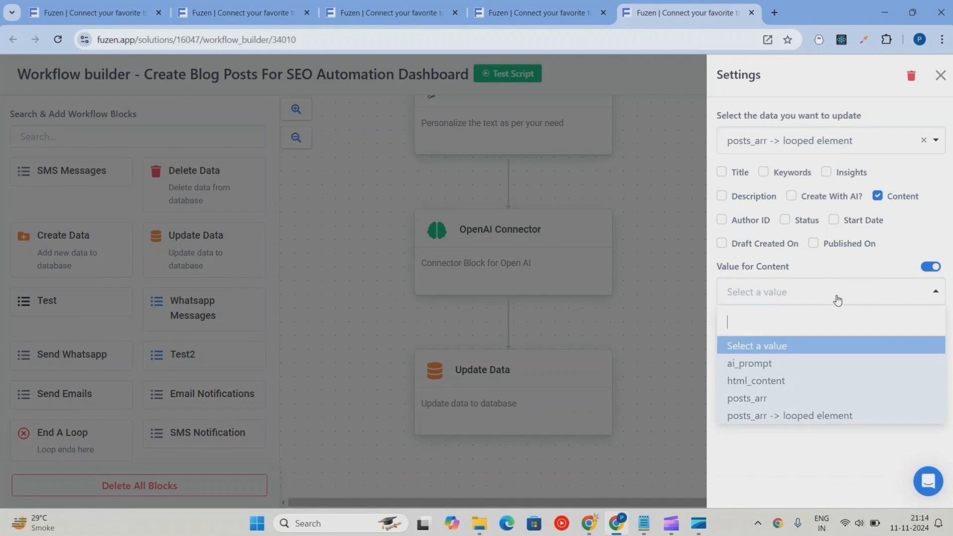
left_click(789, 380)
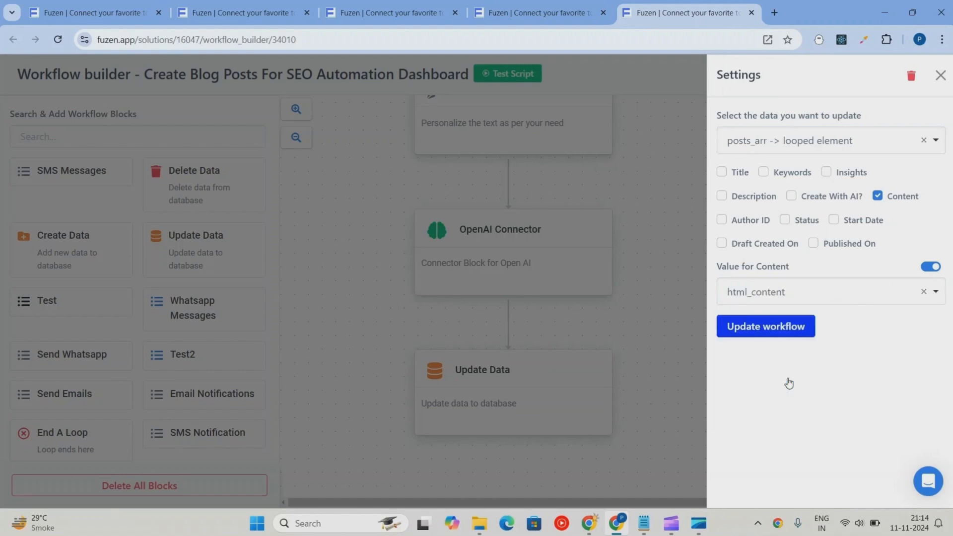
left_click(784, 330)
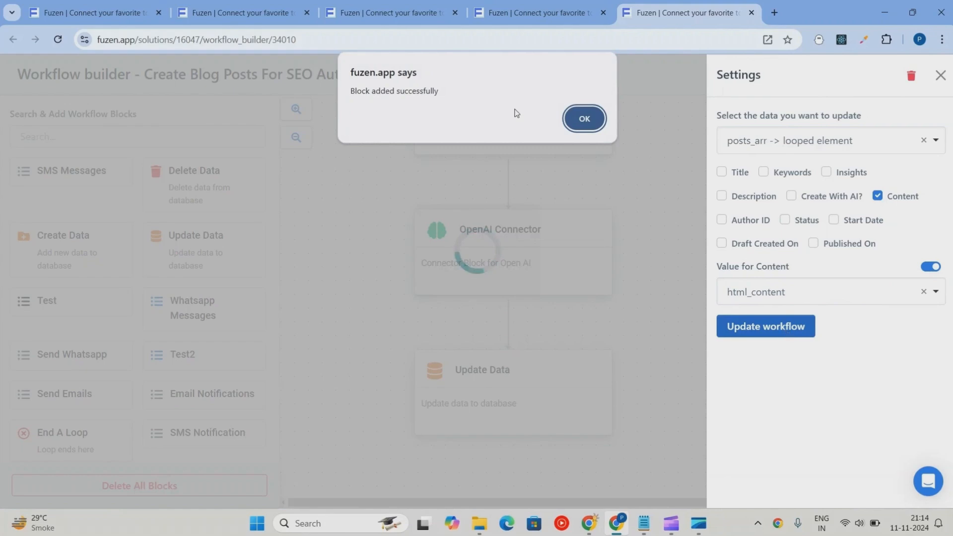
left_click(585, 114)
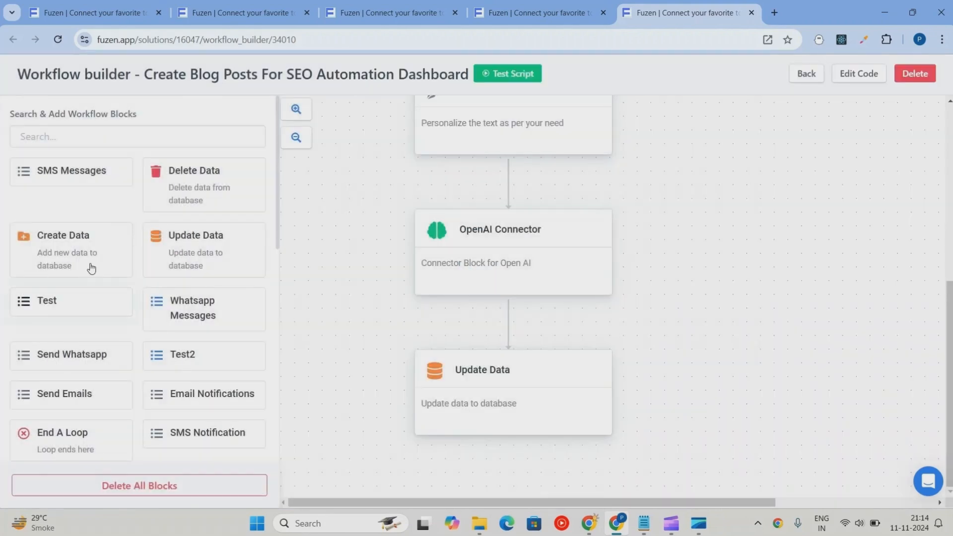
Step: Find the End A Loop block by searching "end" and add it below the Update Data block
type("enf")
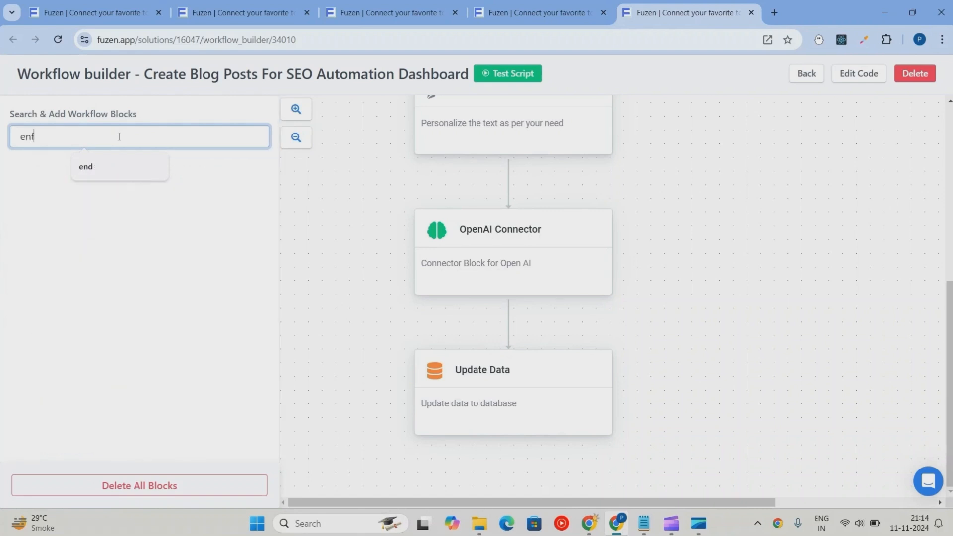
key("BackSpace")
type("d")
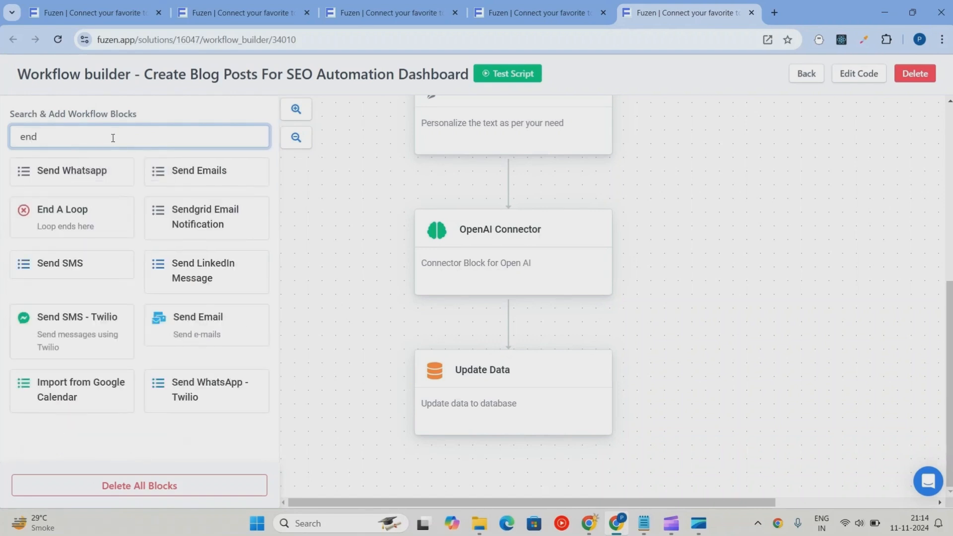
left_click_drag(60, 213, 504, 455)
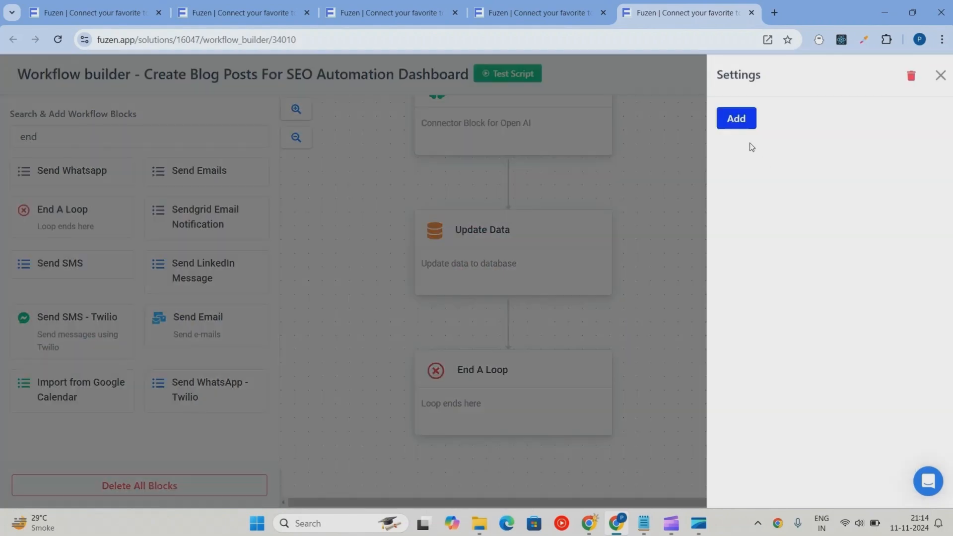
left_click(739, 120)
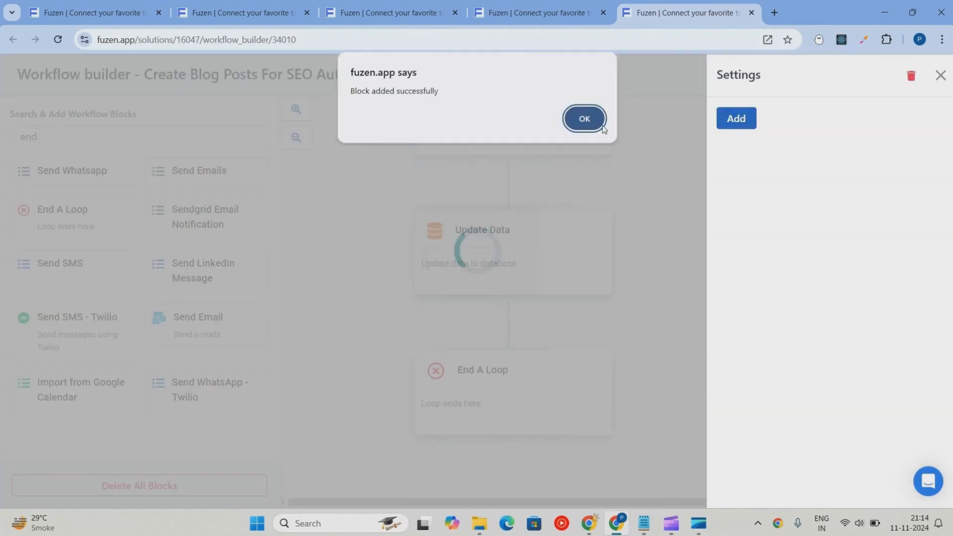
left_click(587, 121)
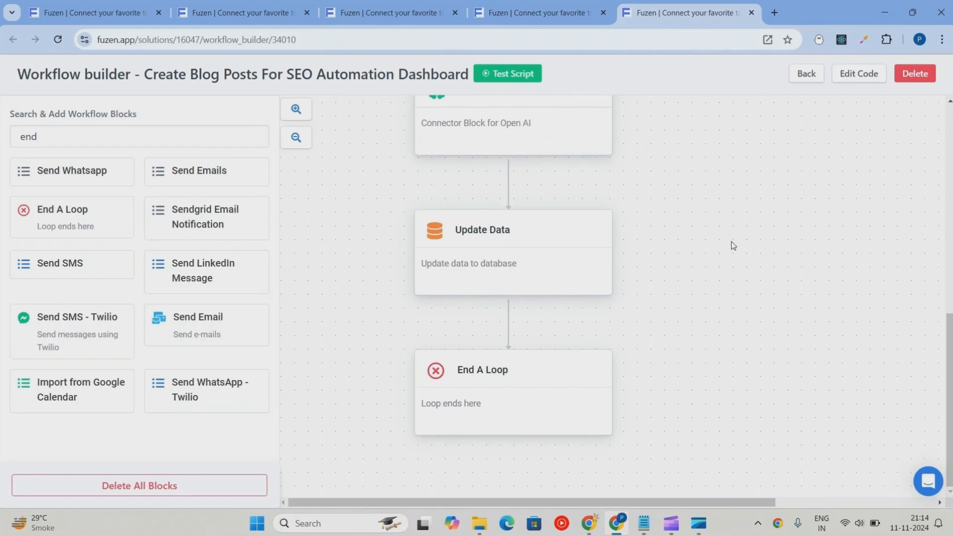
Step: Run the script test of the Create Blog Posts workflow and dismiss its output message
scroll(731, 243, "up", 10)
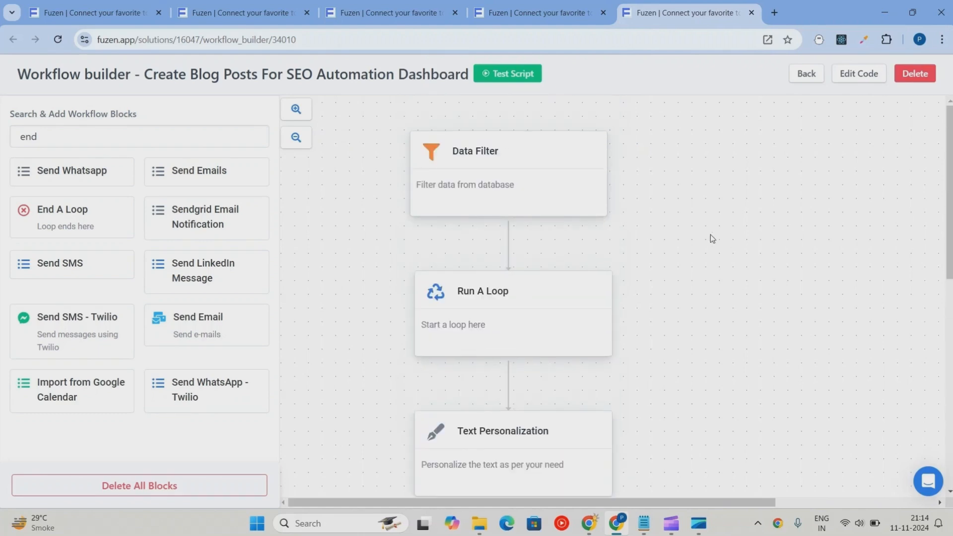
left_click(534, 76)
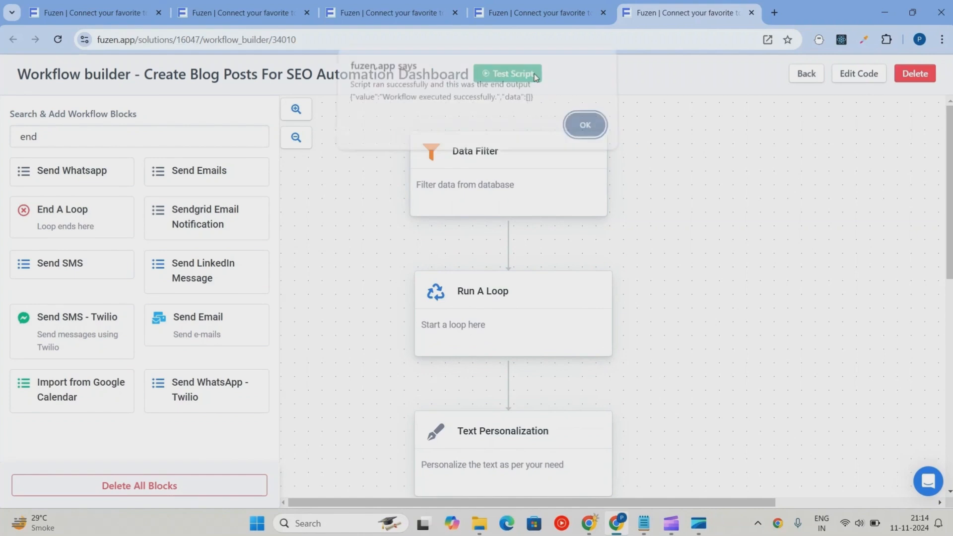
left_click(583, 133)
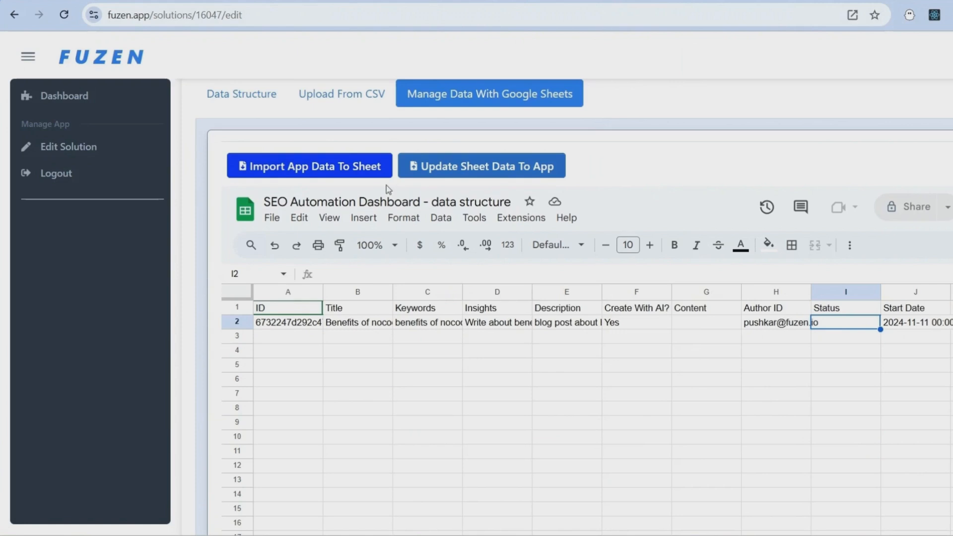
Step: Import the app data into the Posts Google Sheet, overwriting the sheet, and inspect the post's Content cell
left_click(321, 171)
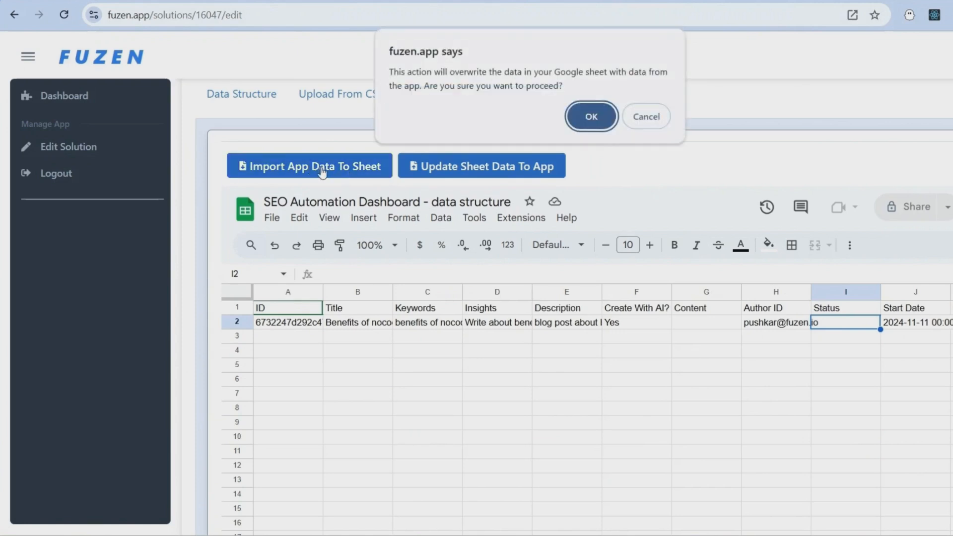
left_click(597, 117)
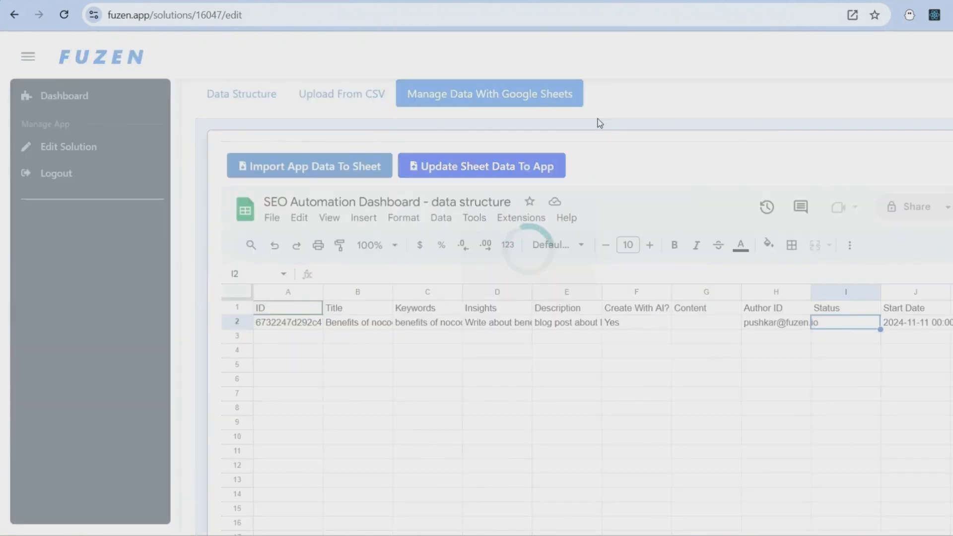
scroll(713, 256, "down", 3)
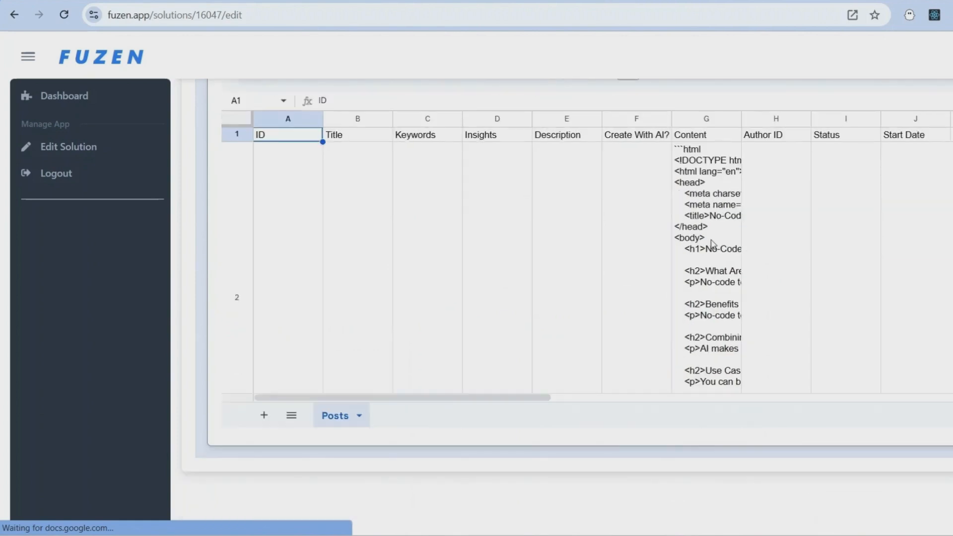
scroll(717, 252, "down", 3)
left_click(718, 252)
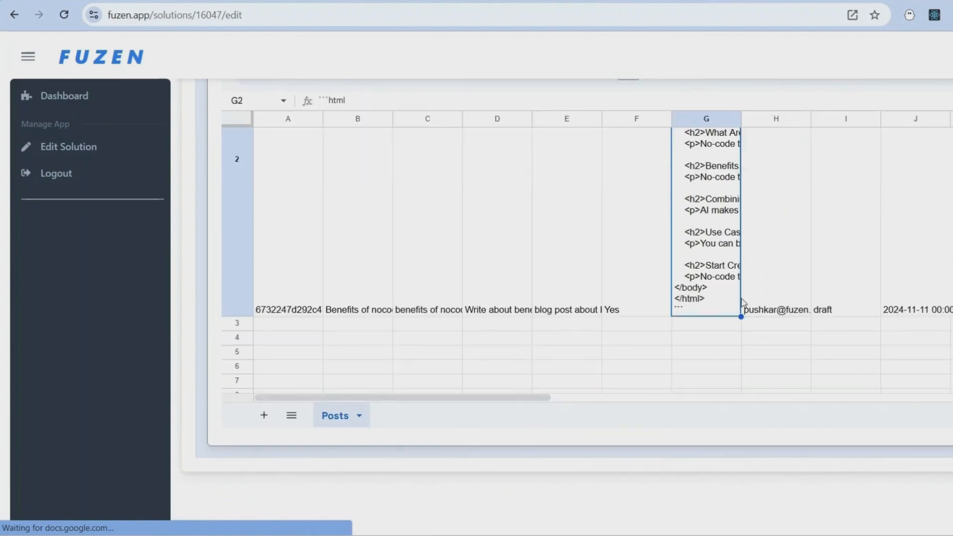
key("Right")
key("Right")
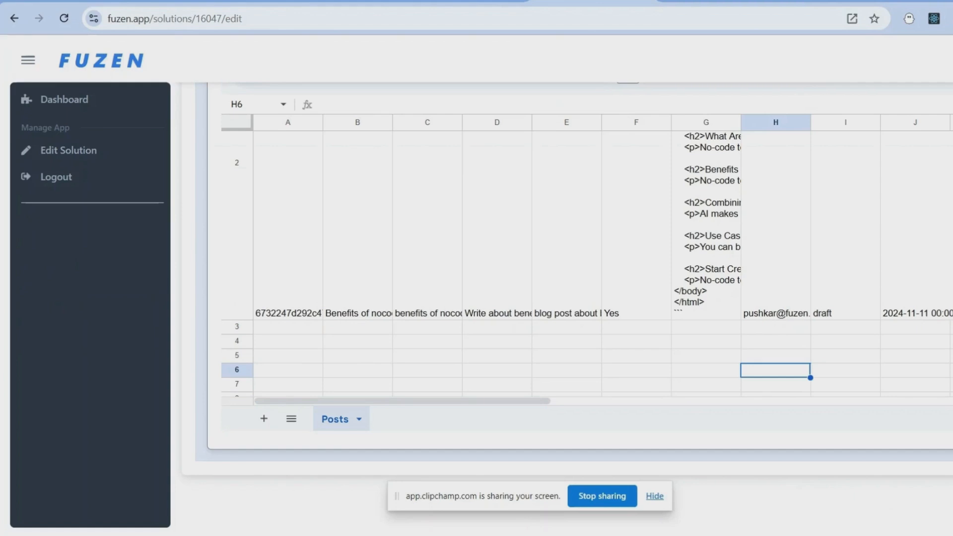
Step: Open the Benefits of nocode tools post from the Manage Posts page and start building its detail page with no-code
left_click(466, 3)
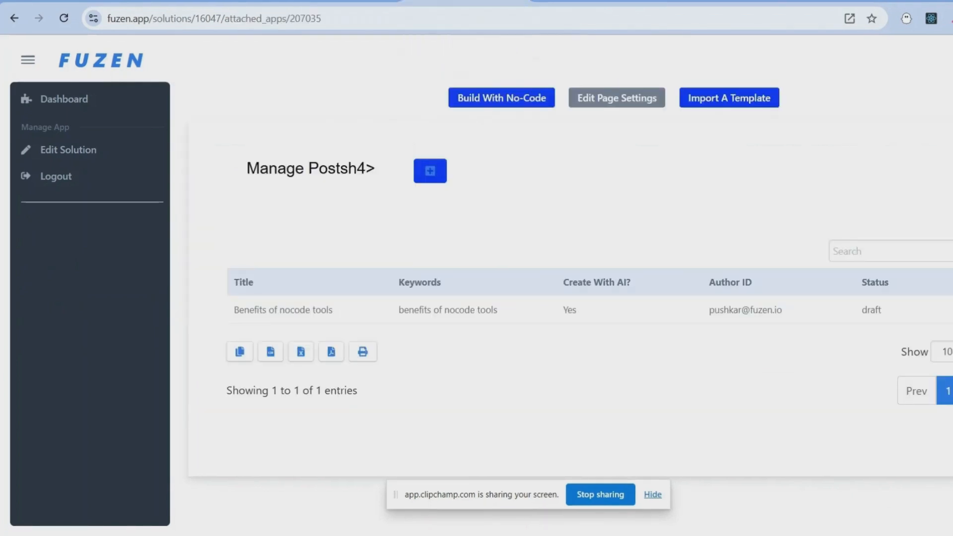
left_click(452, 311)
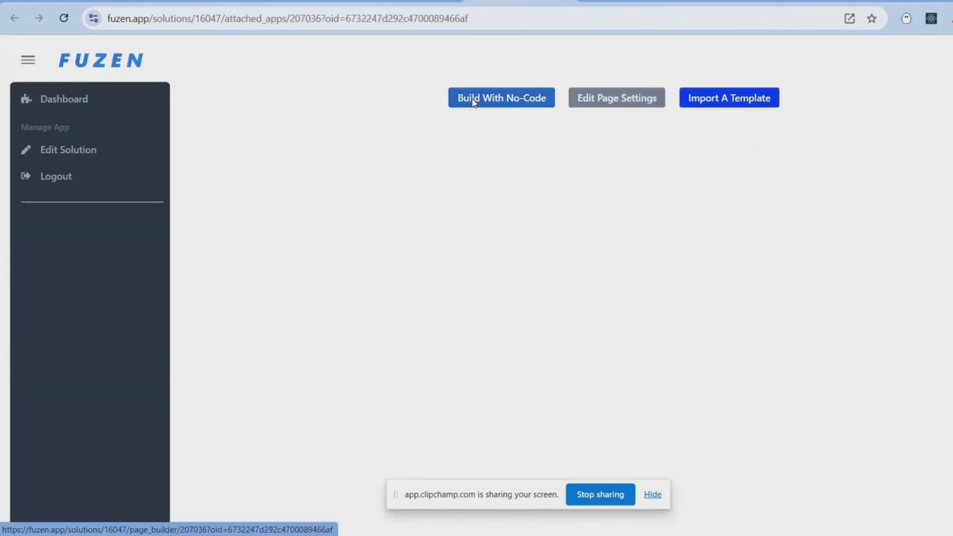
left_click(472, 101)
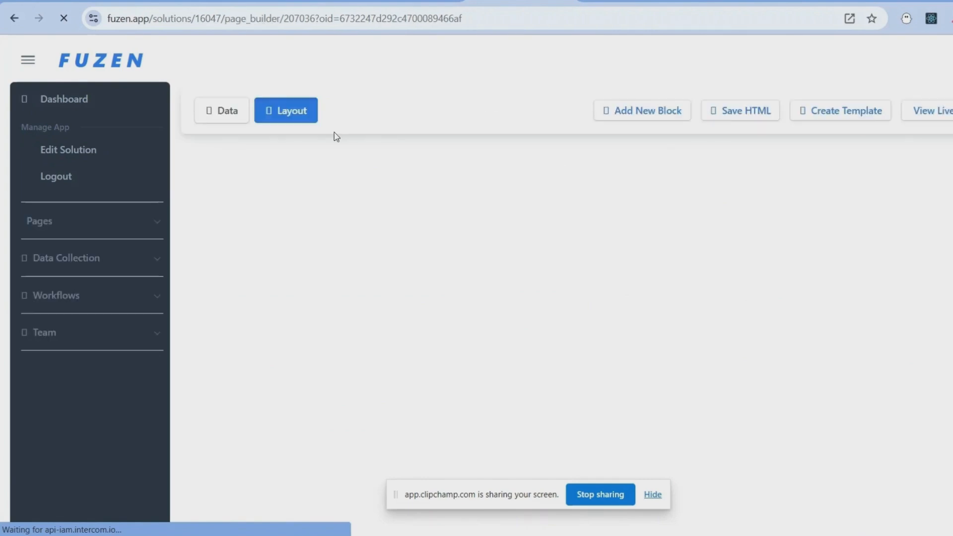
Step: Add an HTML Structure block of type Card to the page content
left_click(620, 109)
left_click(134, 126)
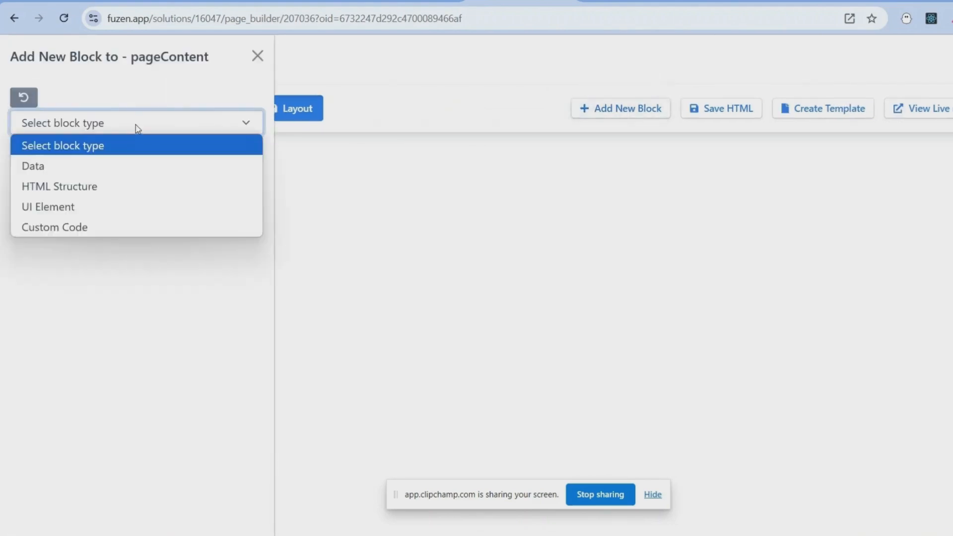
left_click(77, 185)
left_click(80, 156)
type("card")
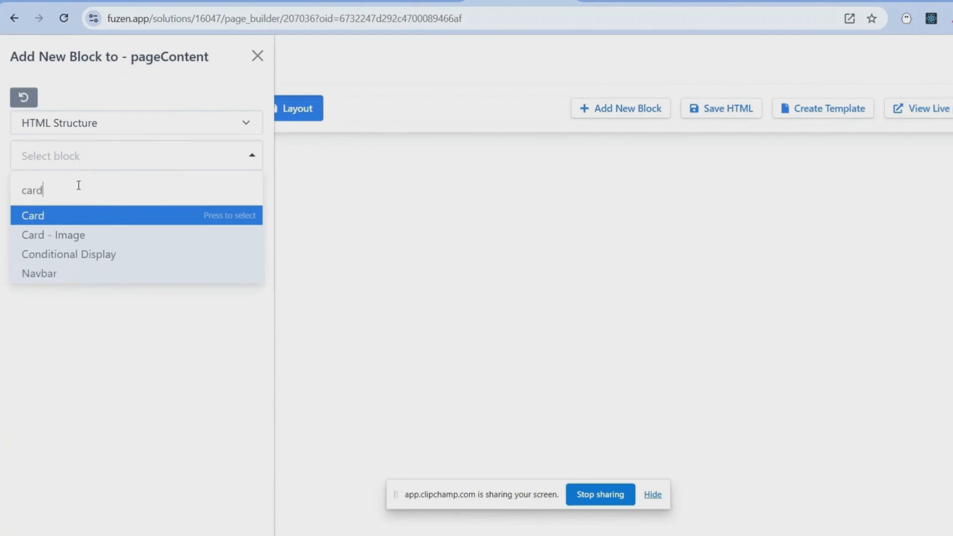
left_click(74, 217)
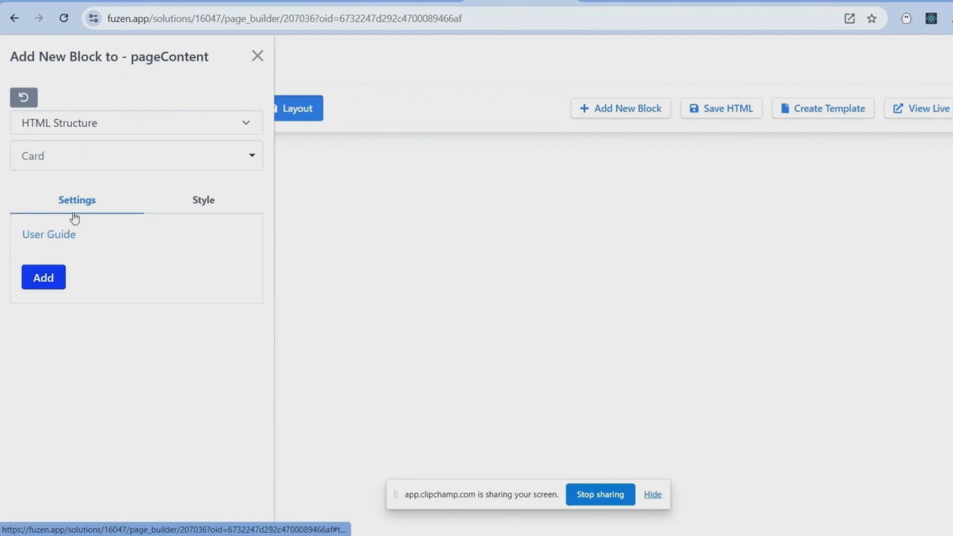
left_click(44, 278)
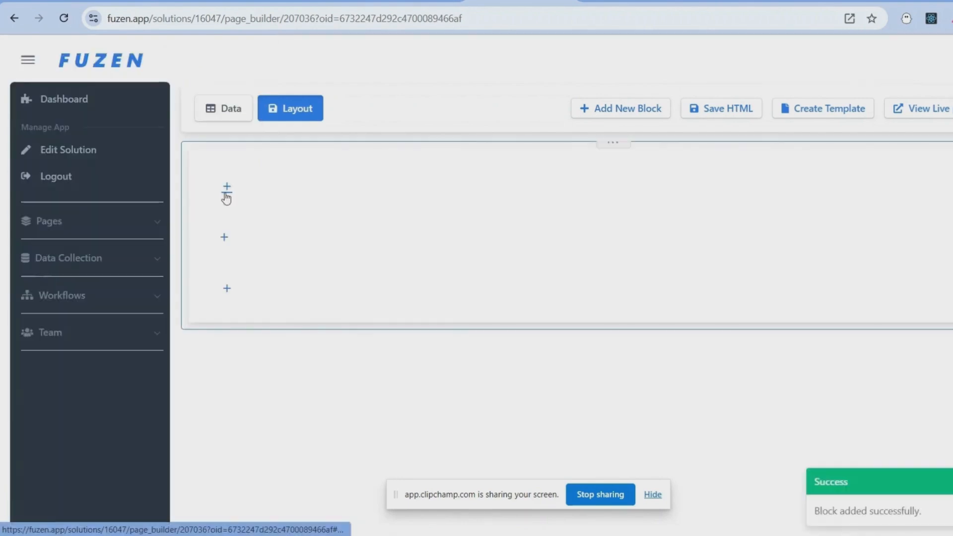
Step: Add a Data Display UI element to the card header, showing the title from Current Object Data (oid)
left_click(227, 190)
left_click(129, 123)
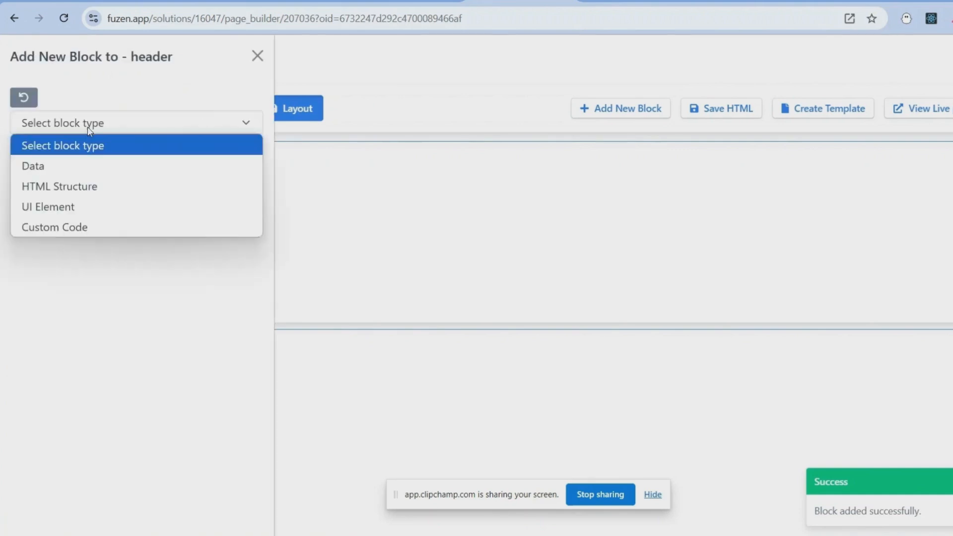
left_click(77, 204)
left_click(76, 157)
type("da")
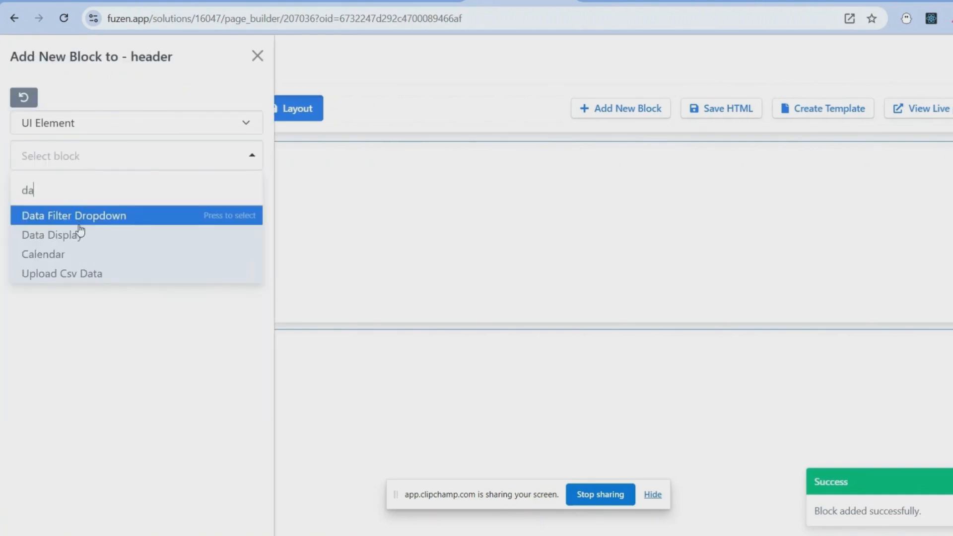
left_click(80, 233)
left_click(97, 288)
left_click(89, 389)
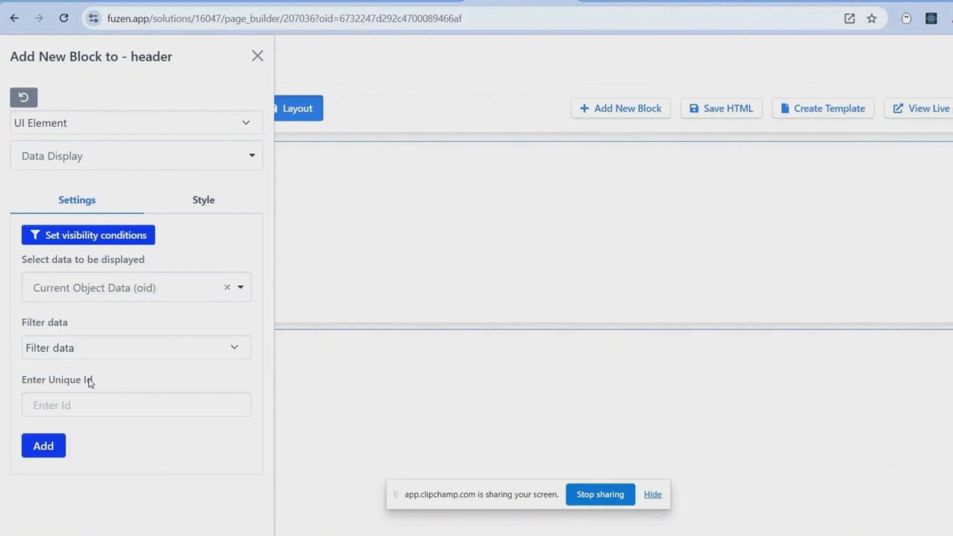
left_click(90, 353)
left_click(45, 325)
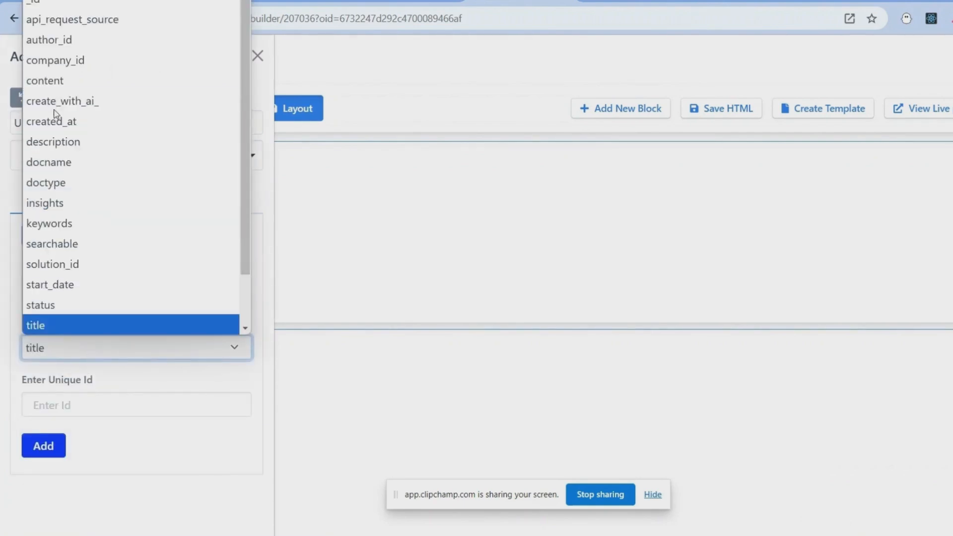
left_click(35, 444)
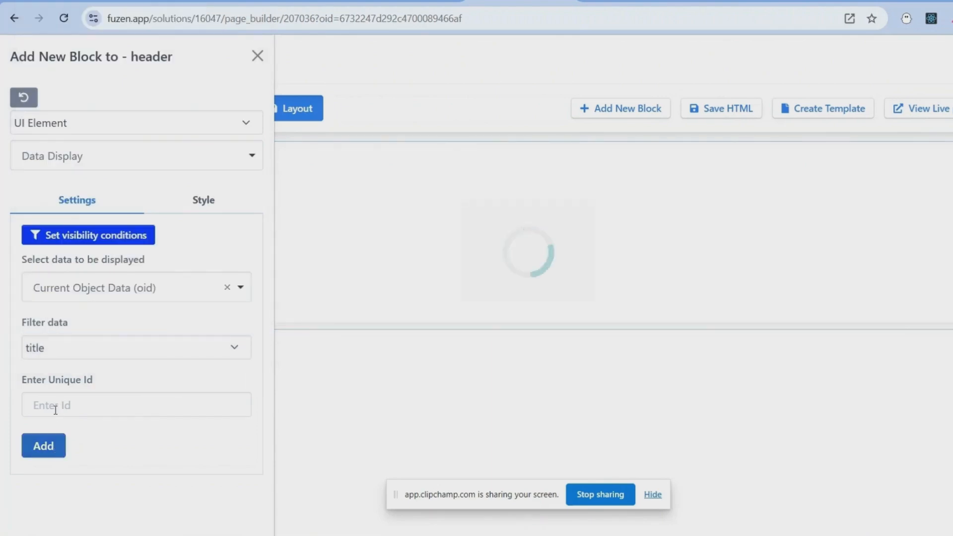
Step: Start a Flexi Form UI element in the card body and choose Posts as its data collection
left_click(223, 296)
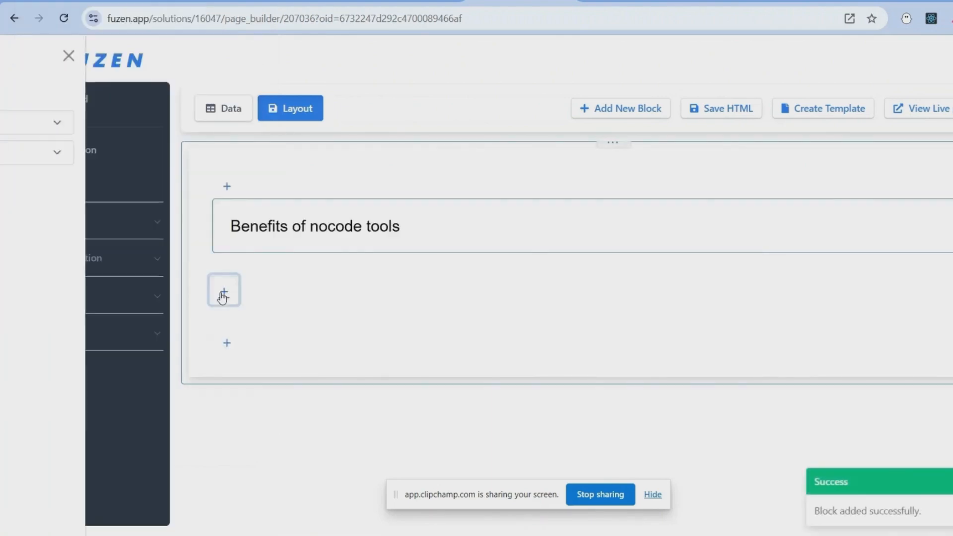
left_click(76, 128)
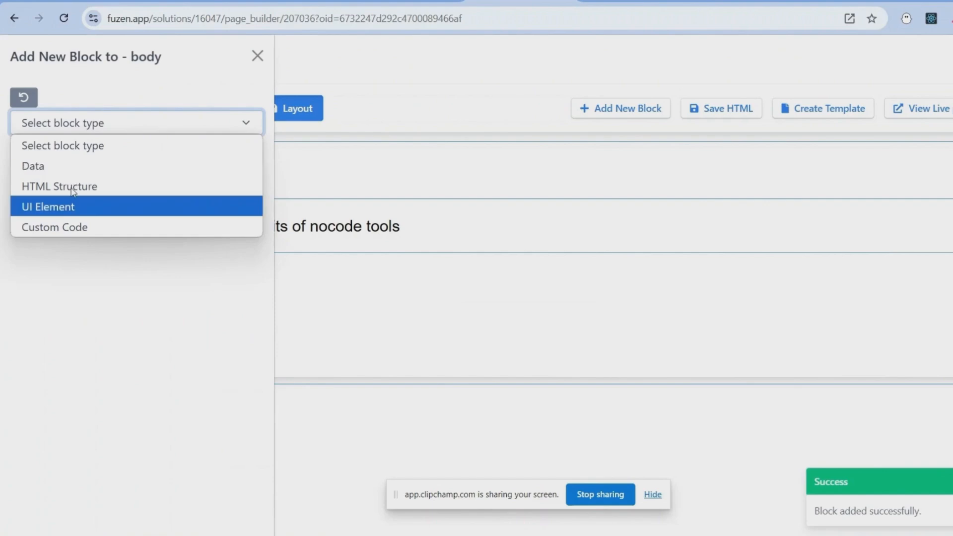
left_click(69, 206)
left_click(74, 156)
type("form")
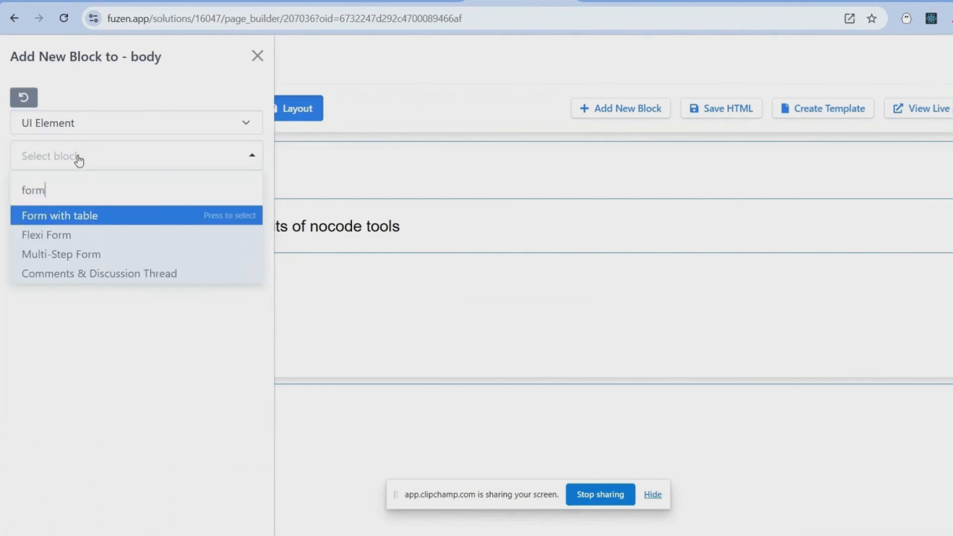
left_click(78, 236)
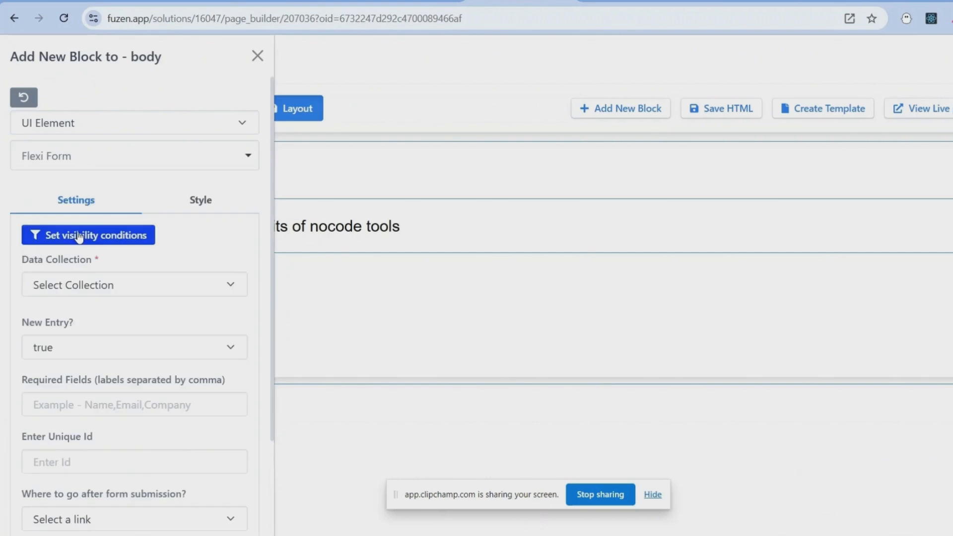
left_click(79, 289)
left_click(74, 327)
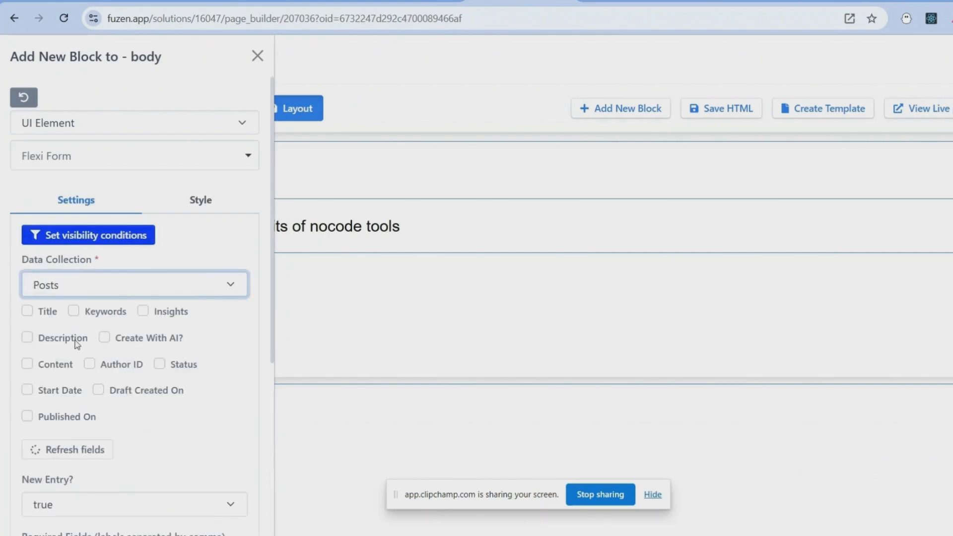
Step: Include all Posts fields in the form, from Title, Keywords and Insights through Content, Status, Draft Created On and Published On
left_click(27, 313)
left_click(74, 311)
left_click(104, 337)
left_click(143, 311)
left_click(27, 337)
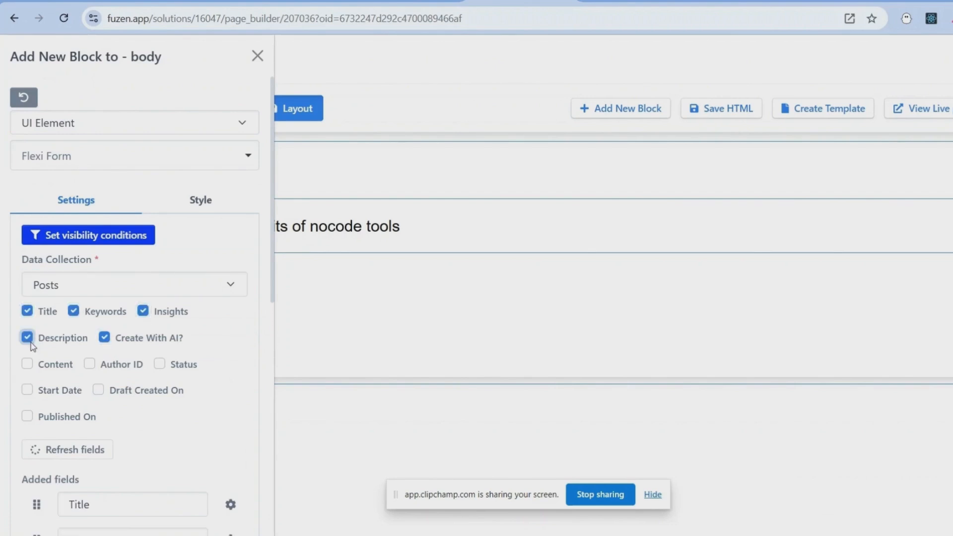
scroll(54, 353, "down", 1)
left_click(89, 295)
left_click(160, 295)
left_click(27, 321)
left_click(27, 295)
left_click(98, 321)
left_click(27, 348)
Step: Set the Title and Keywords form fields to 1/3 width and save each field's settings
scroll(239, 300, "down", 2)
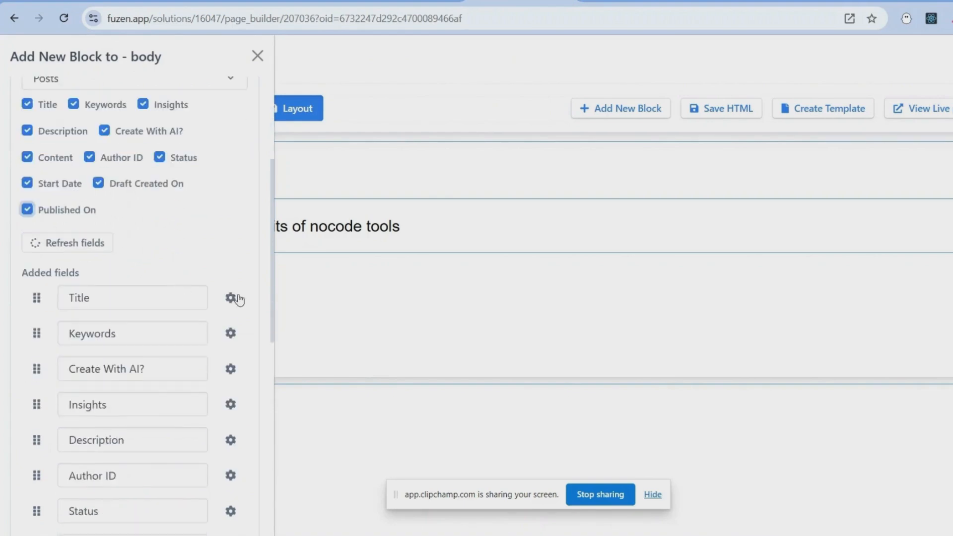
left_click(231, 298)
left_click(693, 208)
left_click(689, 269)
left_click(832, 424)
left_click(230, 333)
left_click(677, 208)
left_click(684, 269)
left_click(822, 424)
Step: Set the Create With AI? field to 1/3 width, make it a Checkbox with the option Yes, and save it
left_click(231, 369)
left_click(693, 208)
left_click(687, 268)
left_click(297, 358)
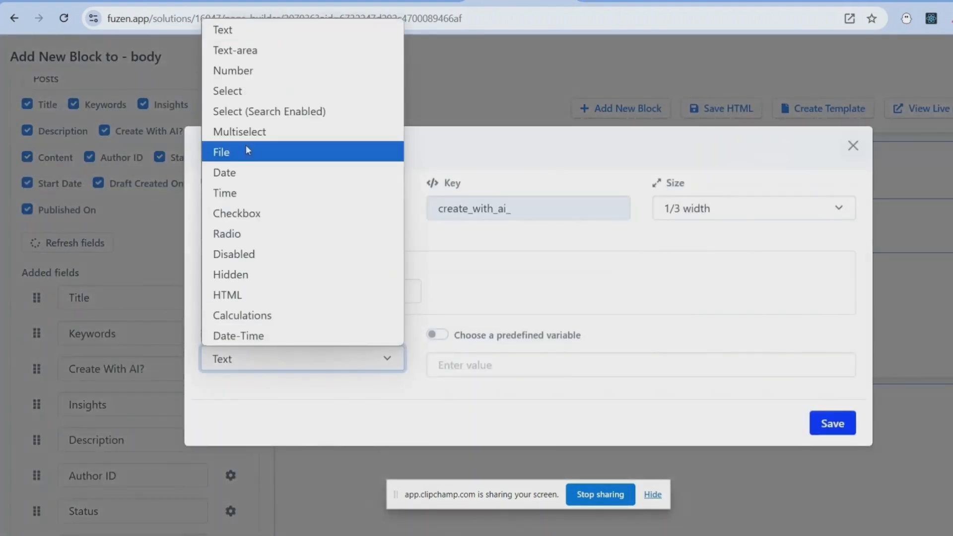
left_click(236, 213)
left_click(482, 389)
type("Yes")
left_click(832, 461)
Step: Change the input type of the Published On form field and save its settings
scroll(117, 377, "down", 4)
left_click(231, 377)
left_click(253, 359)
left_click(249, 315)
left_click(844, 430)
Step: Set the Flexi Form to edit the existing post instead of creating a new entry, and add it to the card body
scroll(89, 358, "down", 3)
left_click(79, 303)
left_click(69, 320)
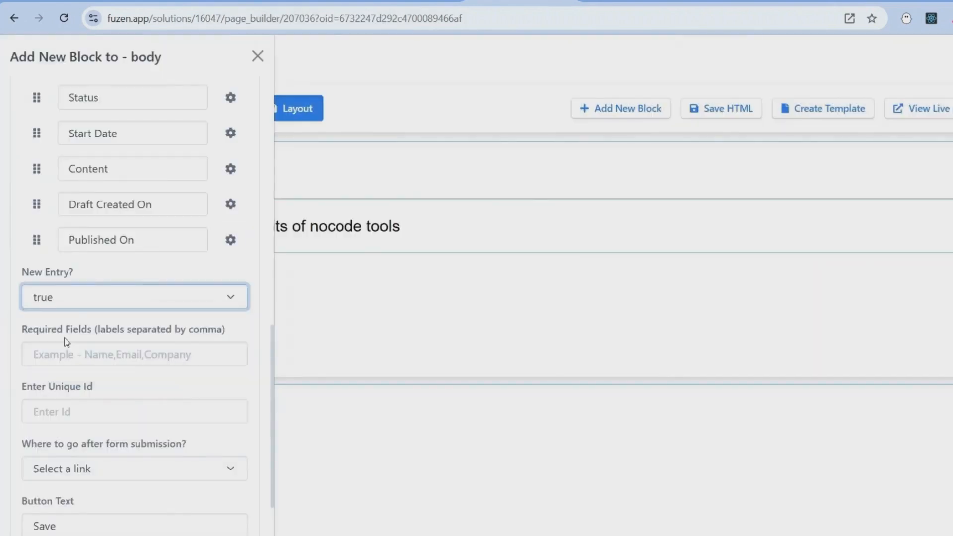
scroll(67, 347, "down", 2)
left_click(43, 500)
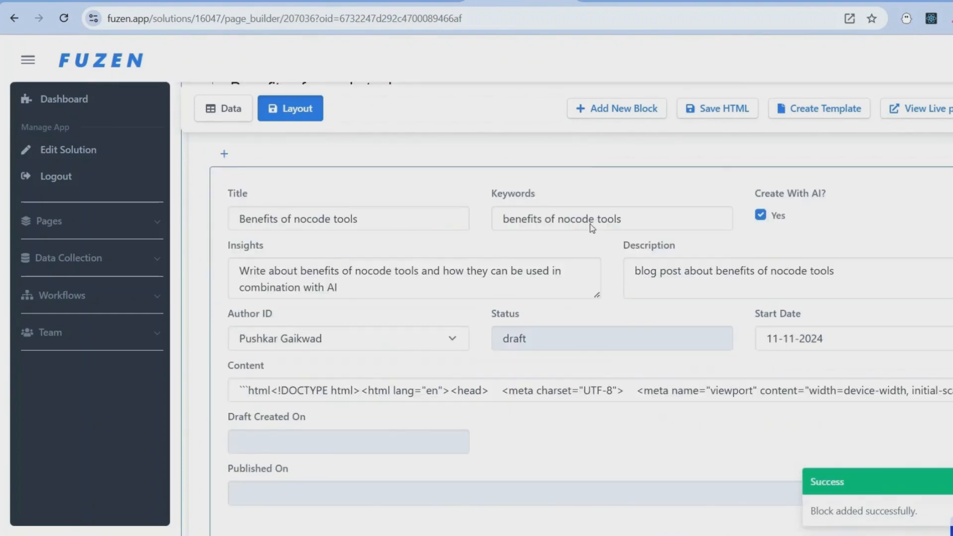
Step: Save the post detail page's HTML and open its live version
left_click(732, 114)
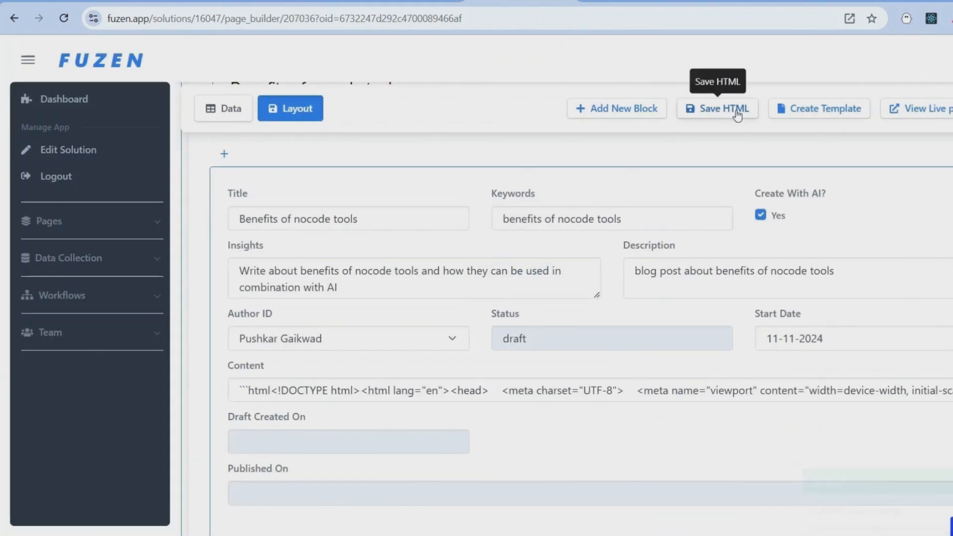
left_click(932, 109)
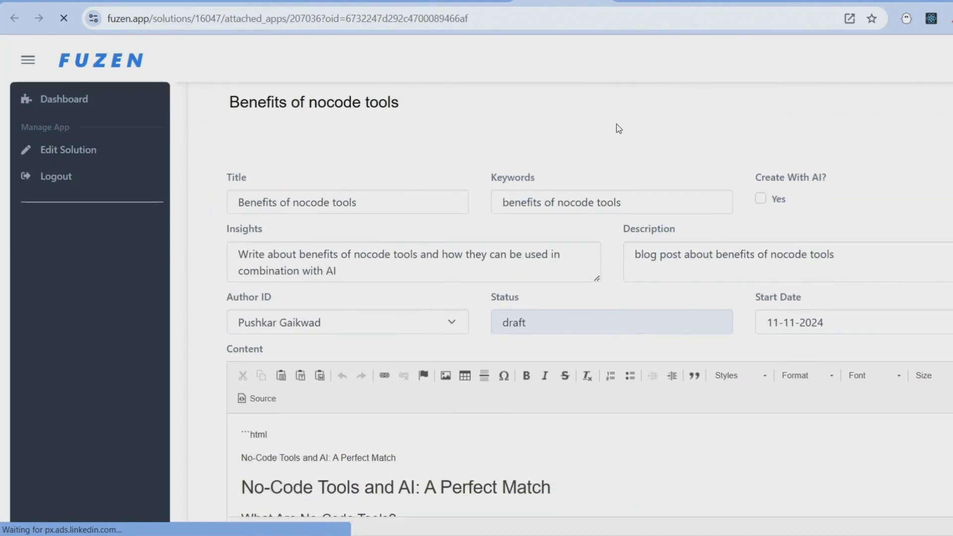
Step: Delete the stray ```html marker at the start of the post's Content
scroll(617, 125, "down", 3)
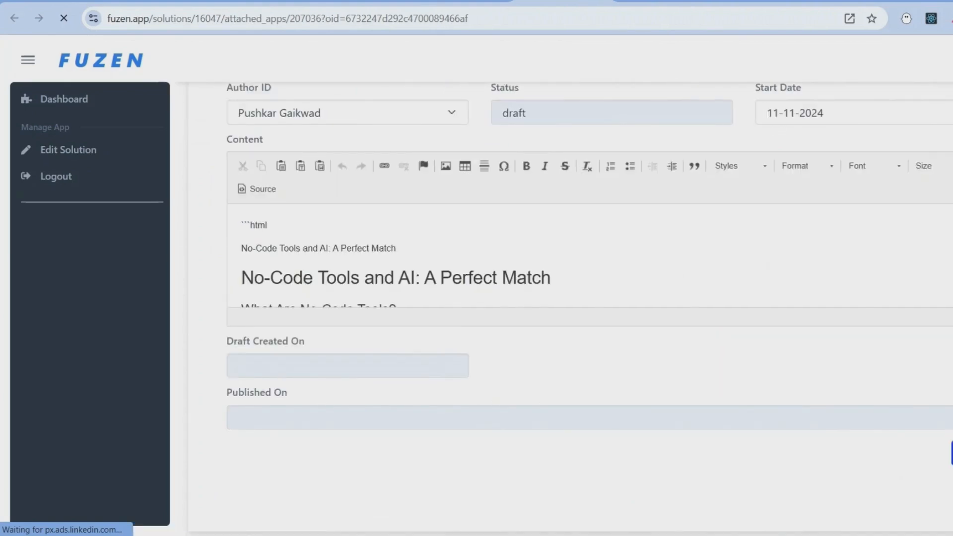
scroll(666, 244, "down", 3)
scroll(365, 174, "up", 2)
left_click(290, 156)
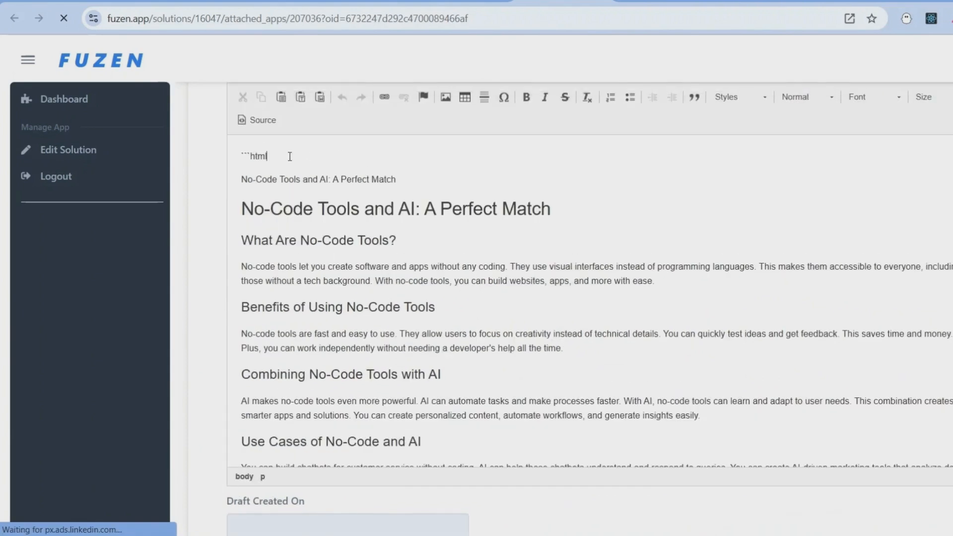
key("shift+Home")
key("BackSpace")
Step: Remove the leftover closing backticks at the end of the Content and submit the edited post
scroll(484, 198, "down", 3)
scroll(324, 345, "down", 4)
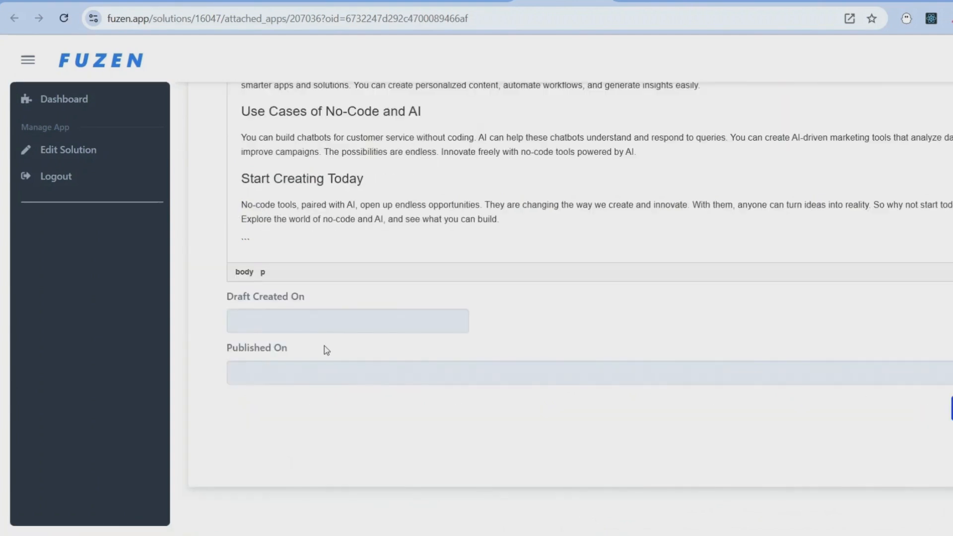
left_click_drag(263, 243, 185, 241)
left_click(952, 408)
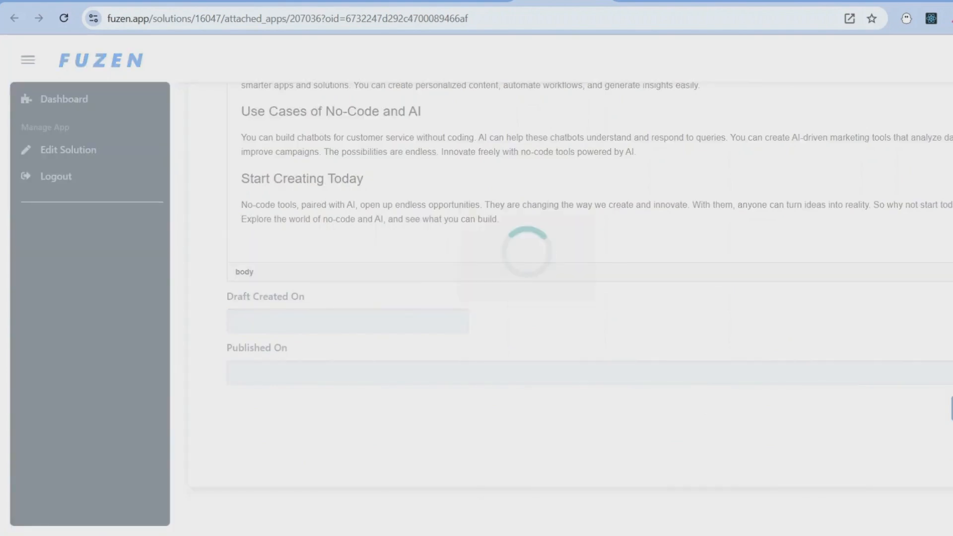